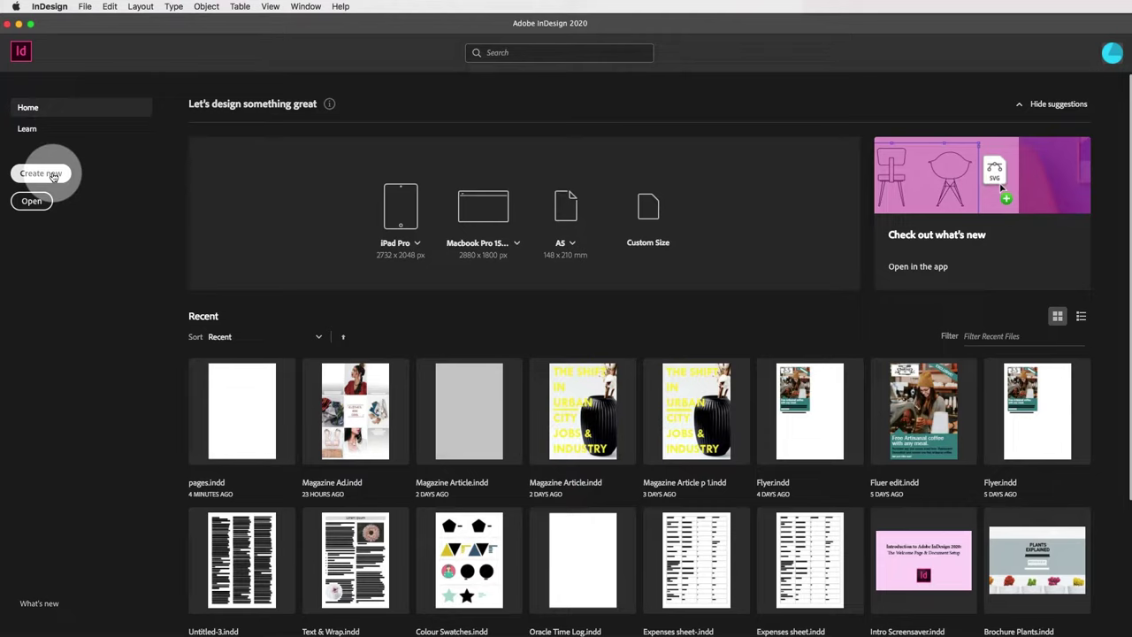
# Step: Start a new print document from the A4 preset with the preview on
pyautogui.click(53, 175)
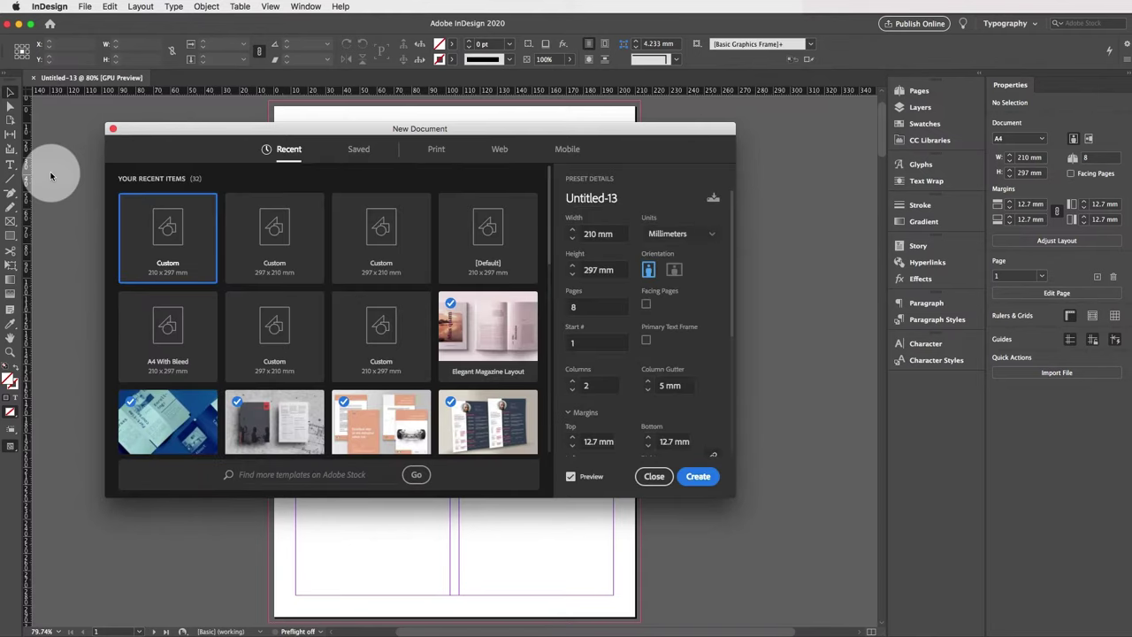
pyautogui.click(426, 151)
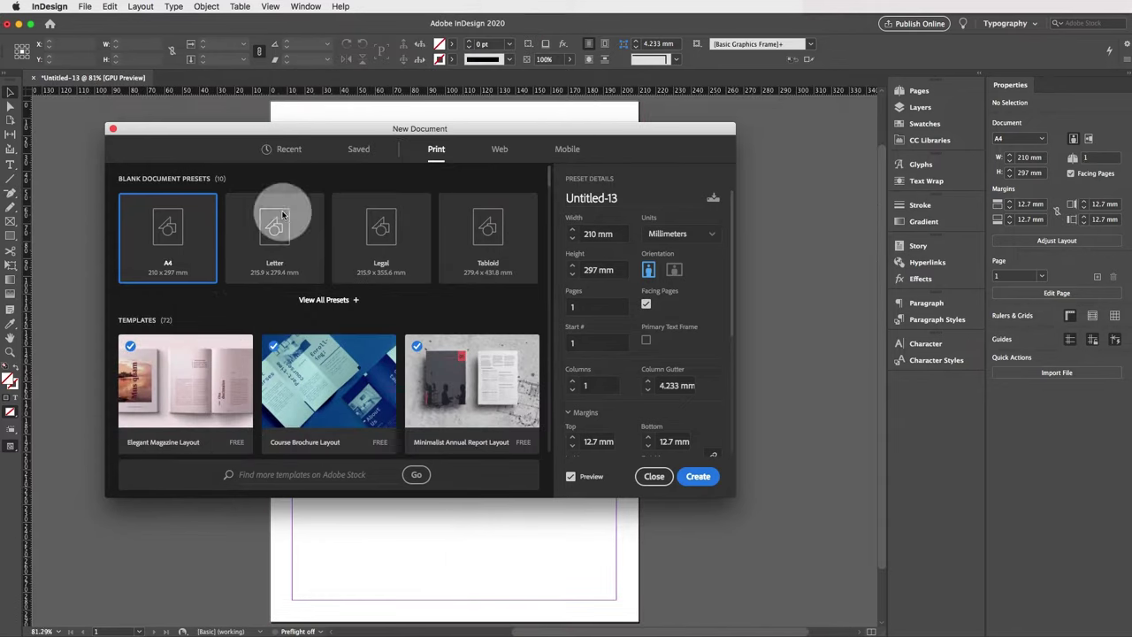
pyautogui.click(168, 251)
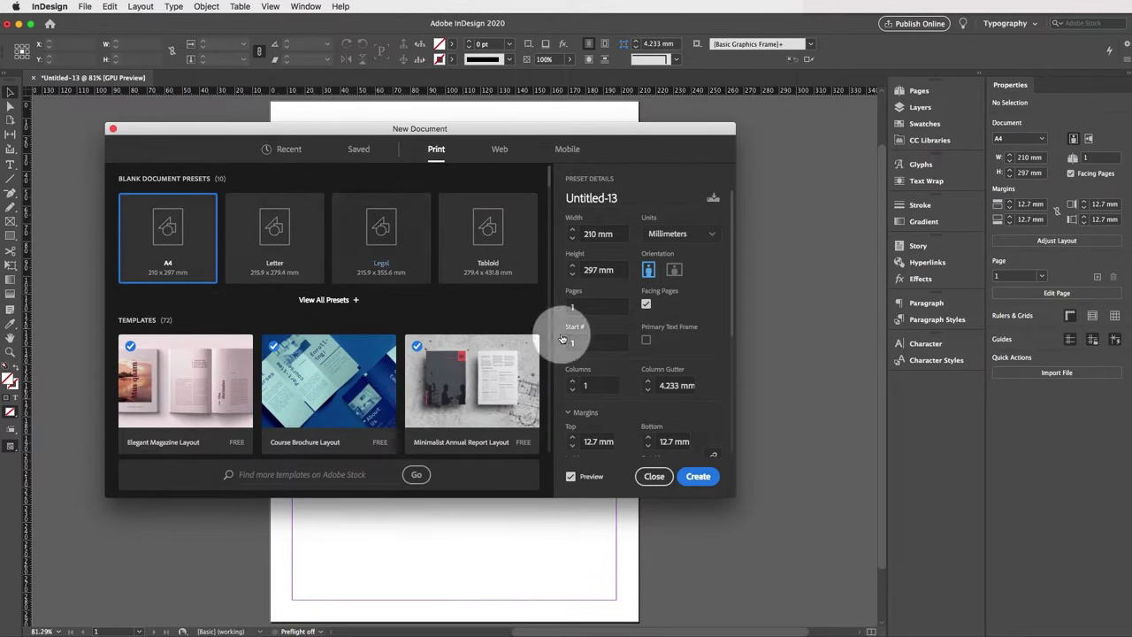
pyautogui.click(571, 478)
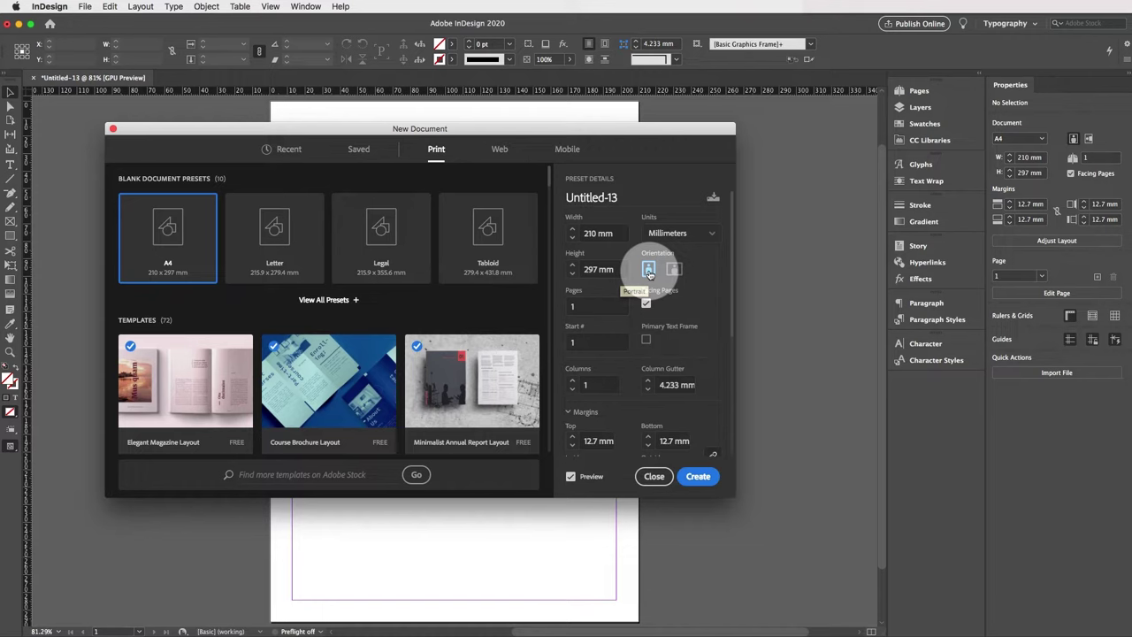
# Step: Set the new document's page count to 8
pyautogui.doubleClick(586, 305)
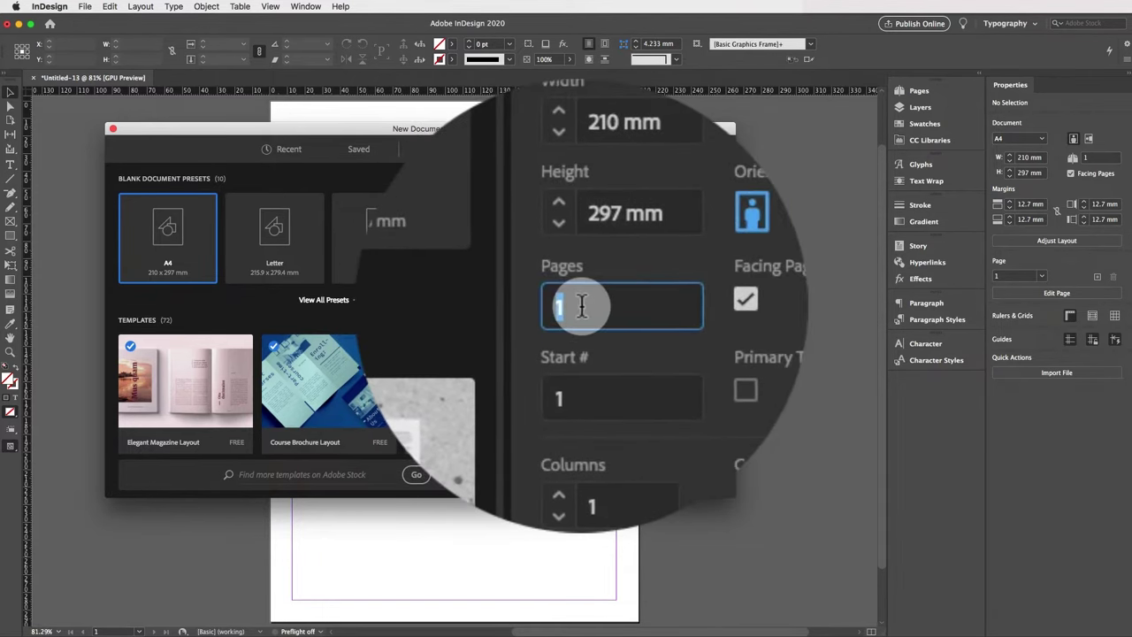
pyautogui.write('3')
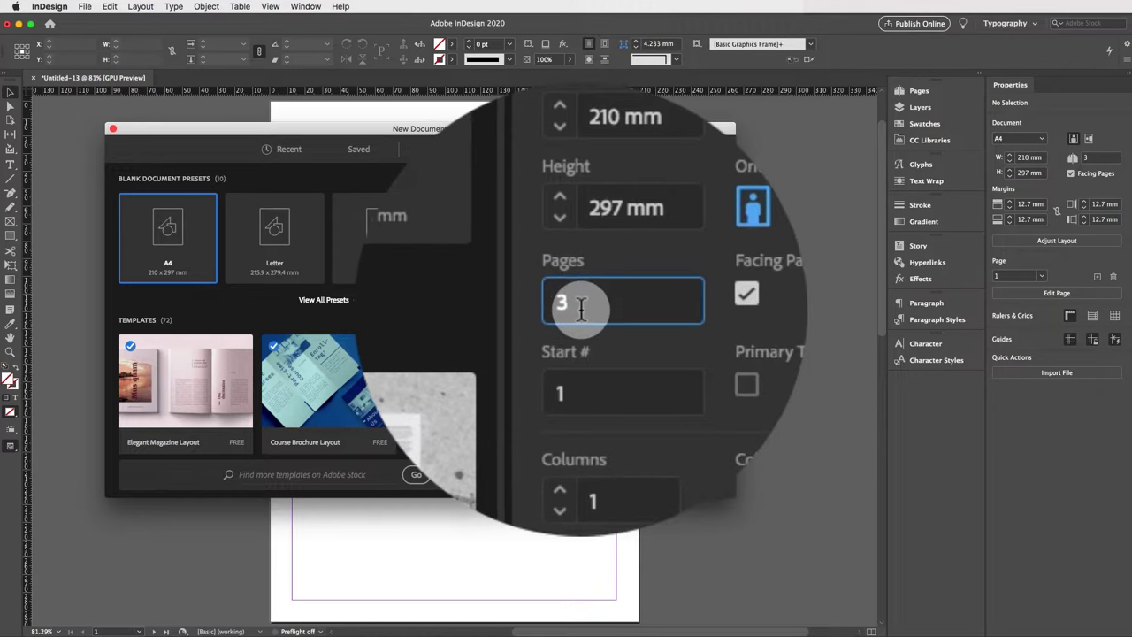
pyautogui.doubleClick(581, 306)
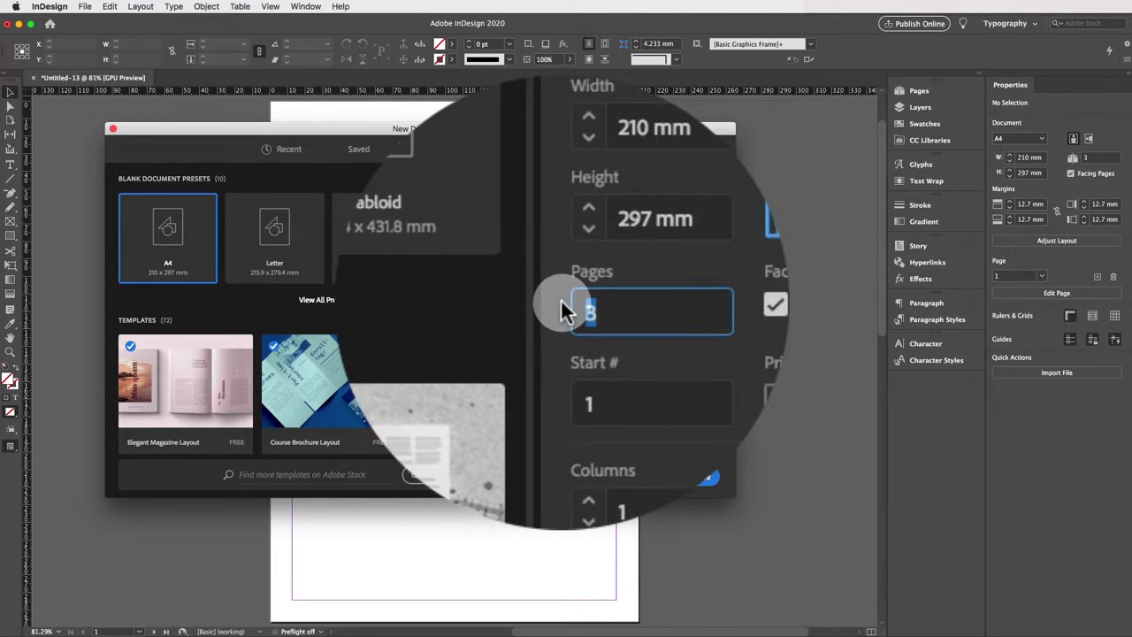
pyautogui.write('6')
pyautogui.press('Up')
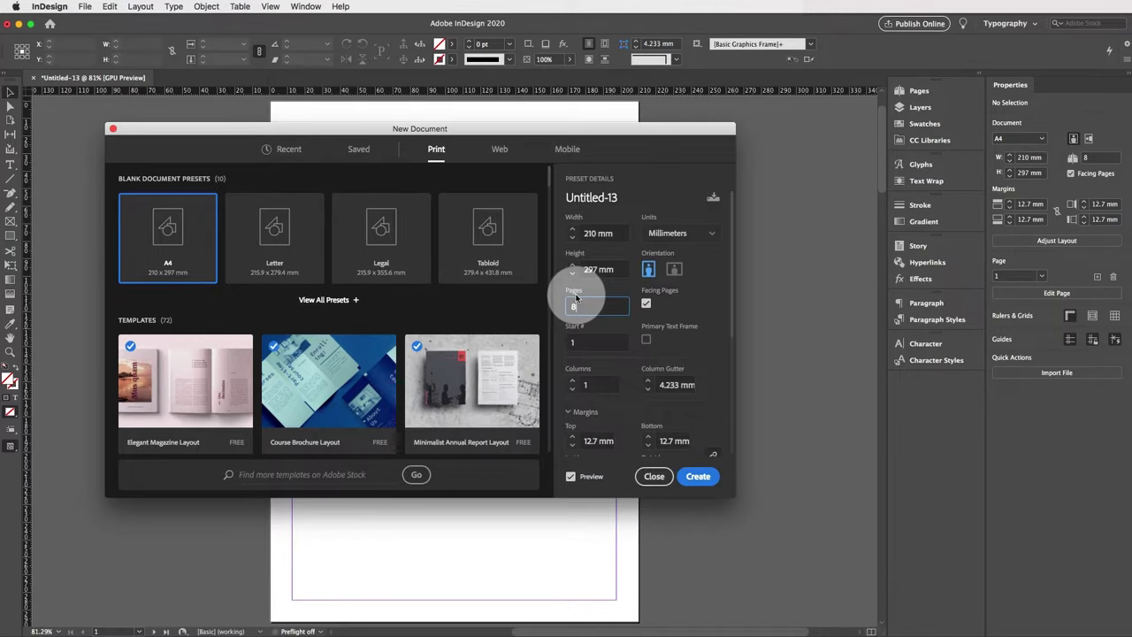
# Step: Turn off Facing Pages and set up 2 columns with a 5 mm column gutter
pyautogui.click(651, 308)
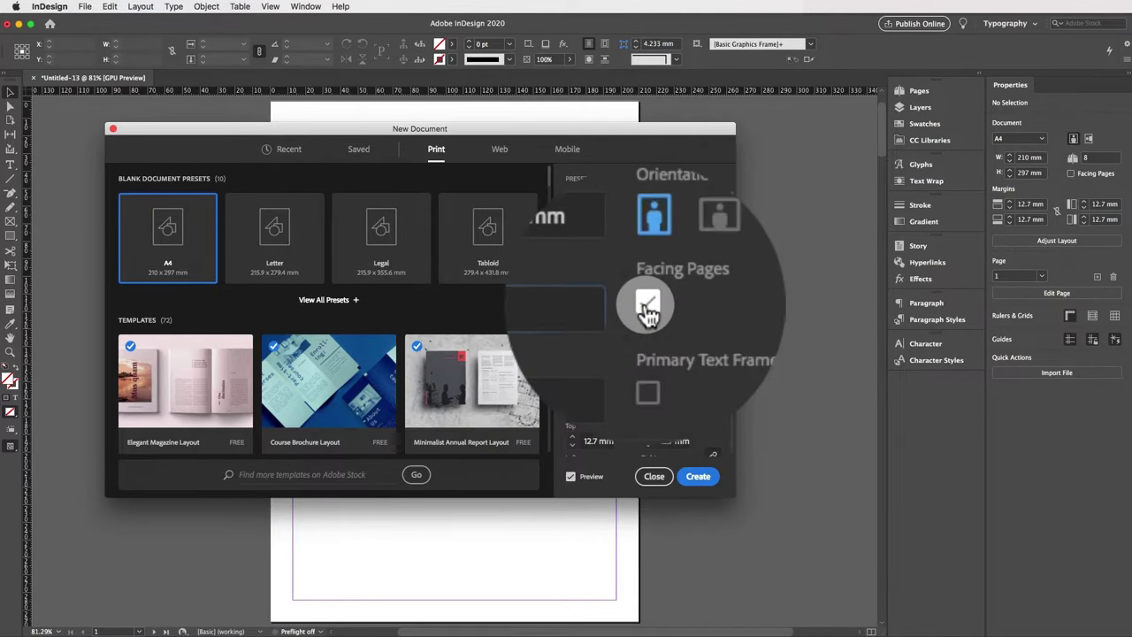
pyautogui.scroll(-2, 588, 363)
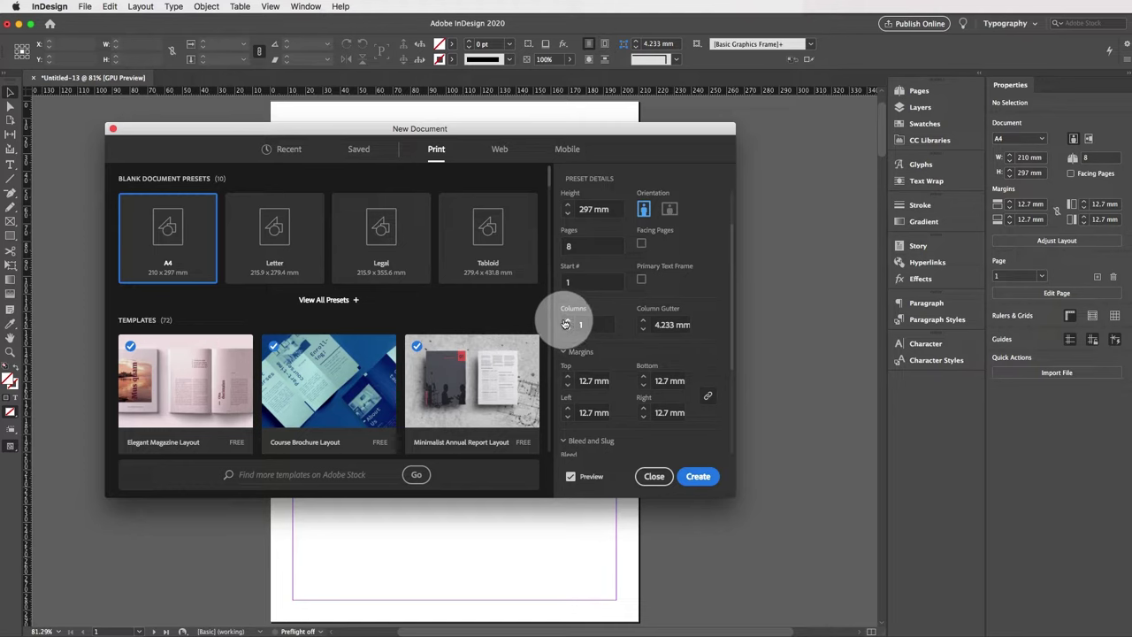
pyautogui.click(646, 330)
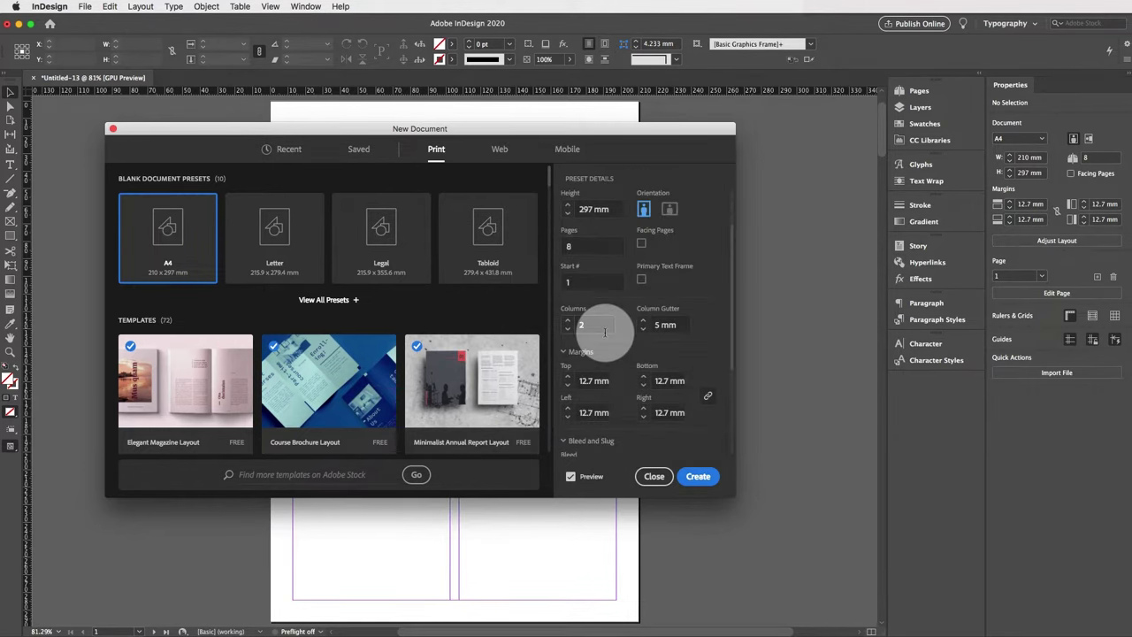
# Step: Set the bleed to 3 mm on all four sides and create the document
pyautogui.scroll(-2, 599, 328)
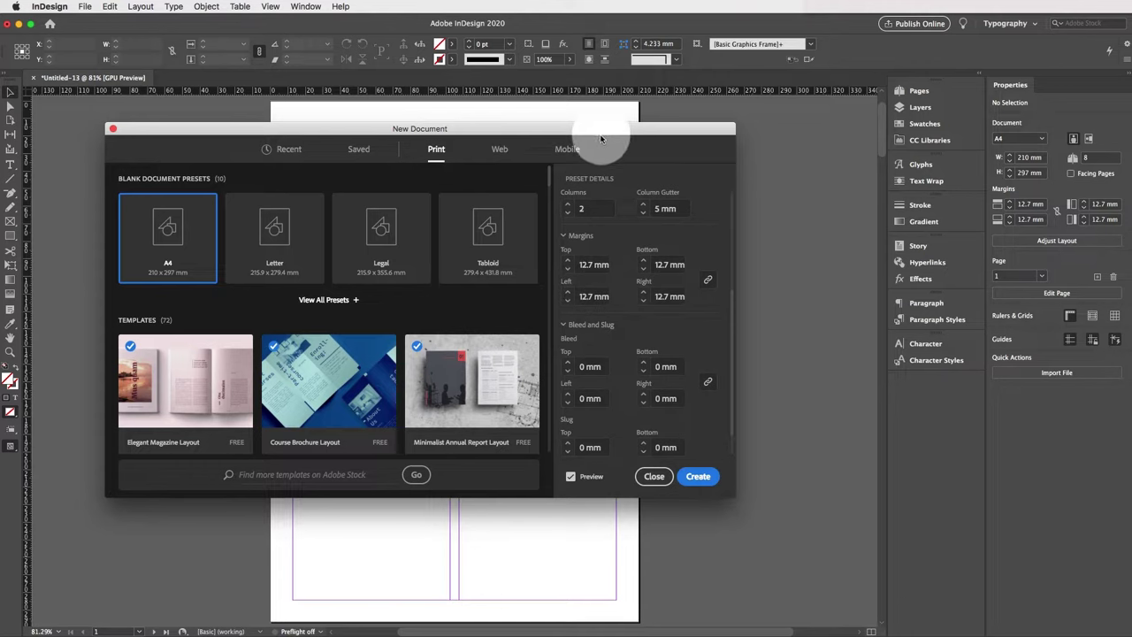
pyautogui.moveTo(587, 128); pyautogui.dragTo(386, 140)
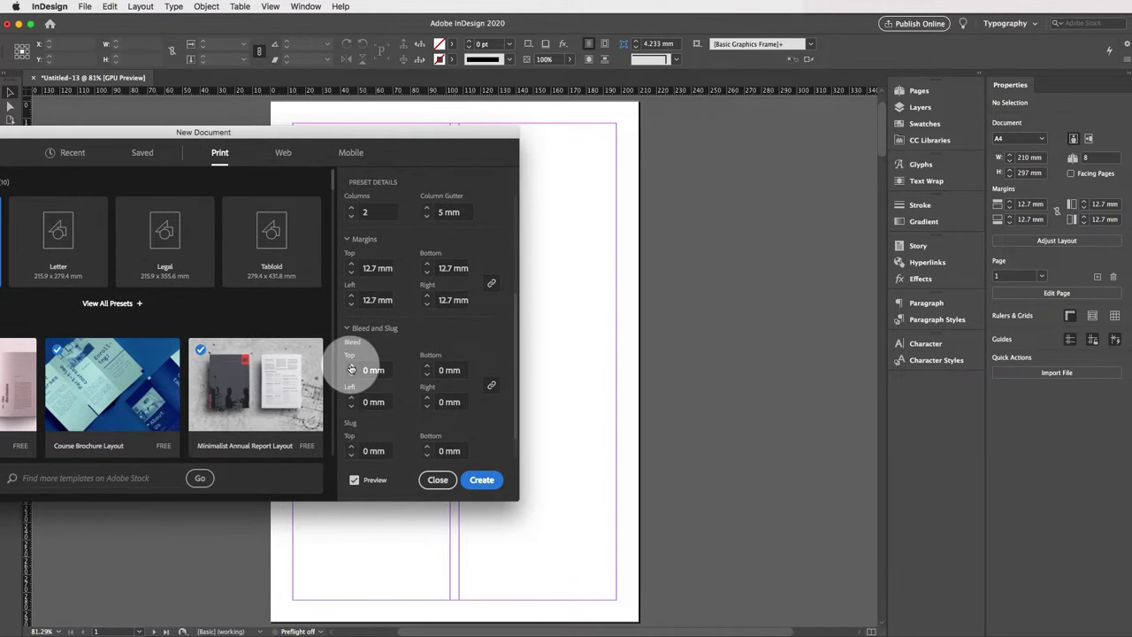
pyautogui.click(352, 365)
pyautogui.click(351, 366)
pyautogui.click(351, 365)
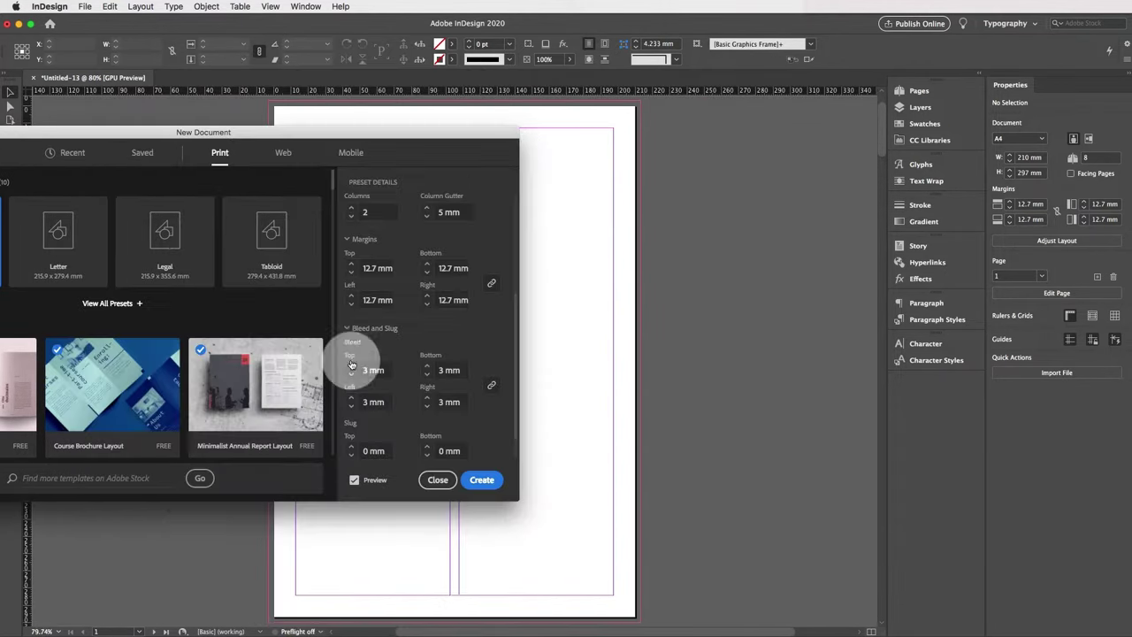
pyautogui.scroll(-2, 436, 290)
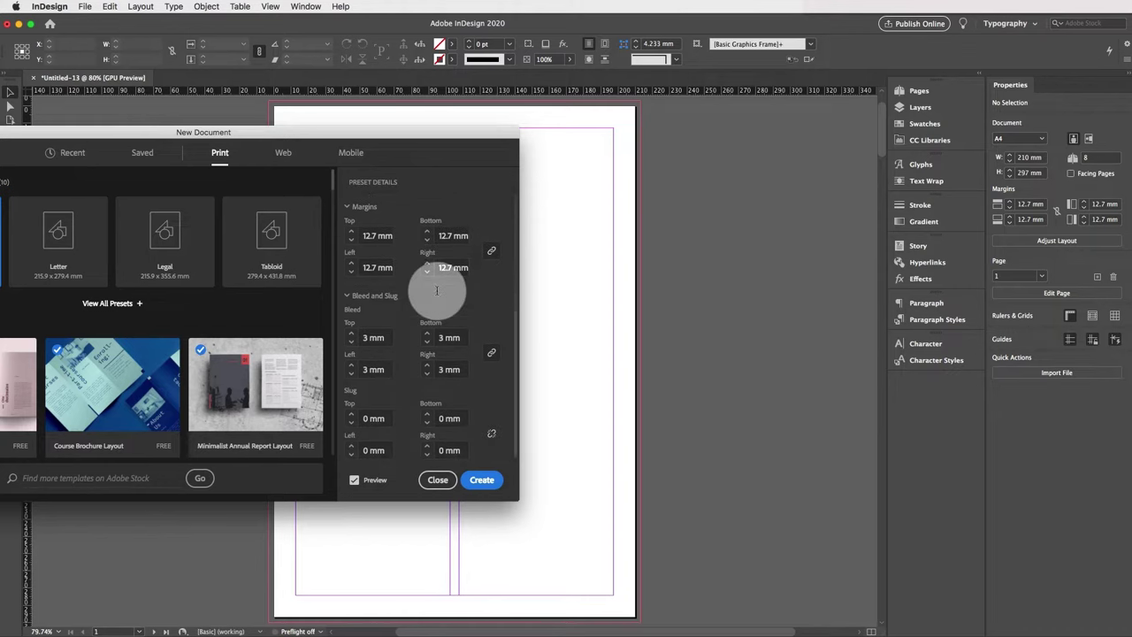
pyautogui.click(482, 480)
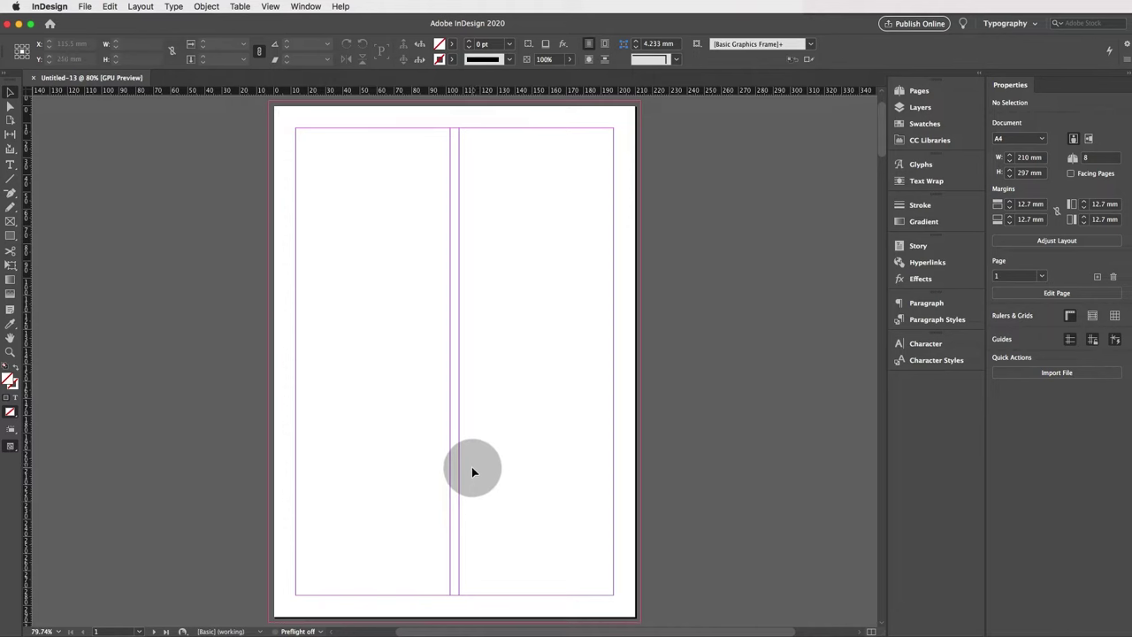
# Step: Check the pages in print preview, return to the normal view and look through the document
pyautogui.press('w')
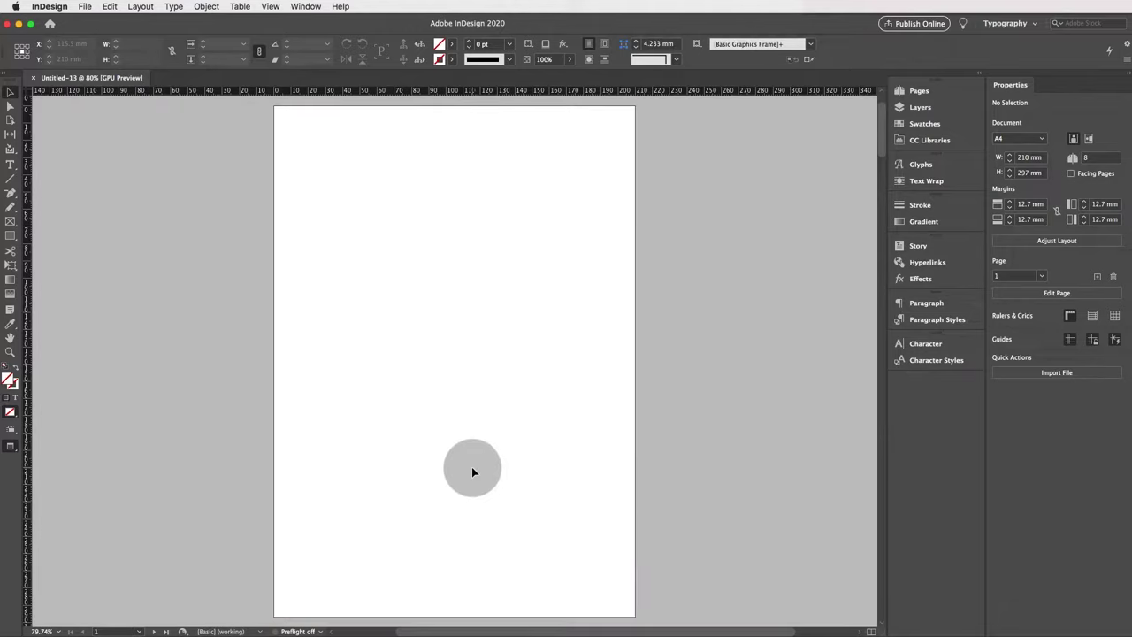
pyautogui.scroll(-15, 471, 473)
pyautogui.press('w')
pyautogui.scroll(15, 471, 472)
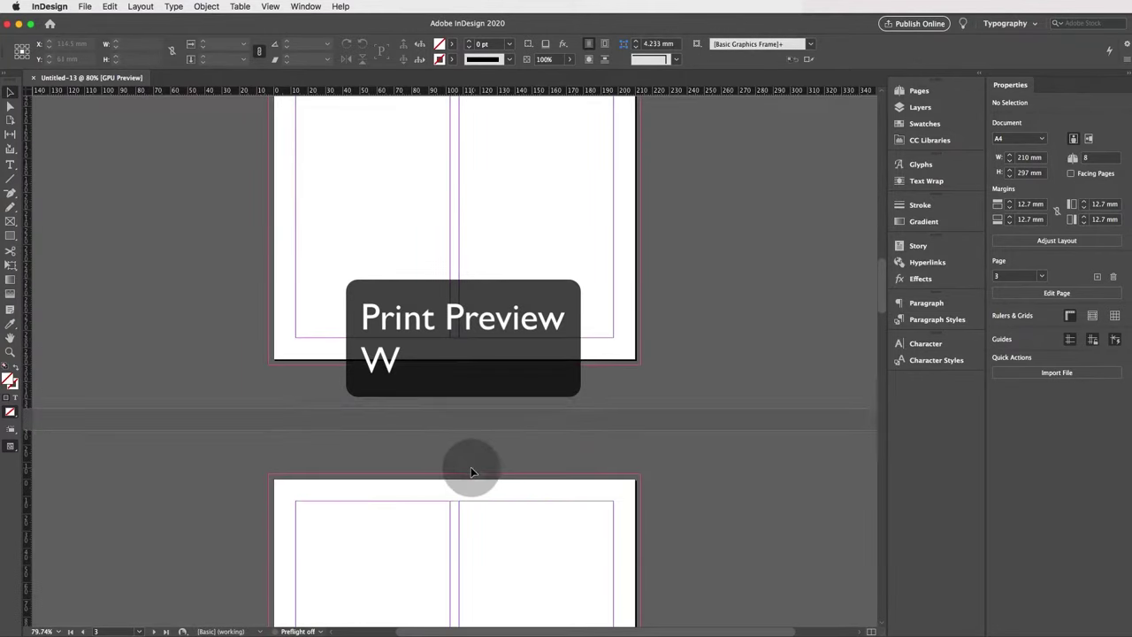
pyautogui.scroll(-4, 470, 471)
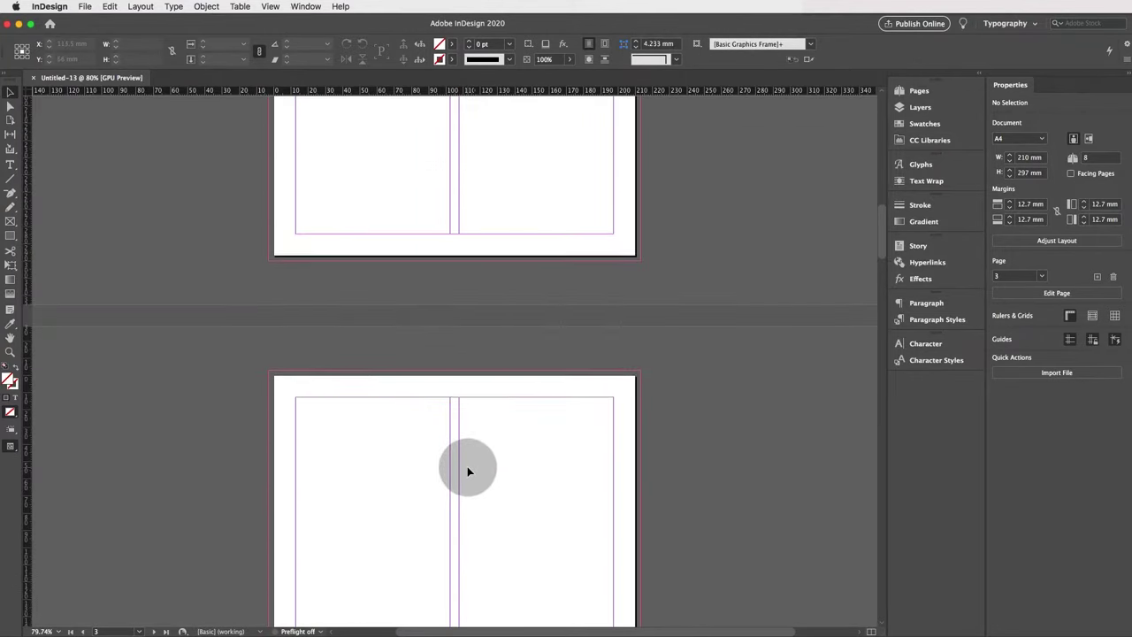
pyautogui.scroll(4, 470, 471)
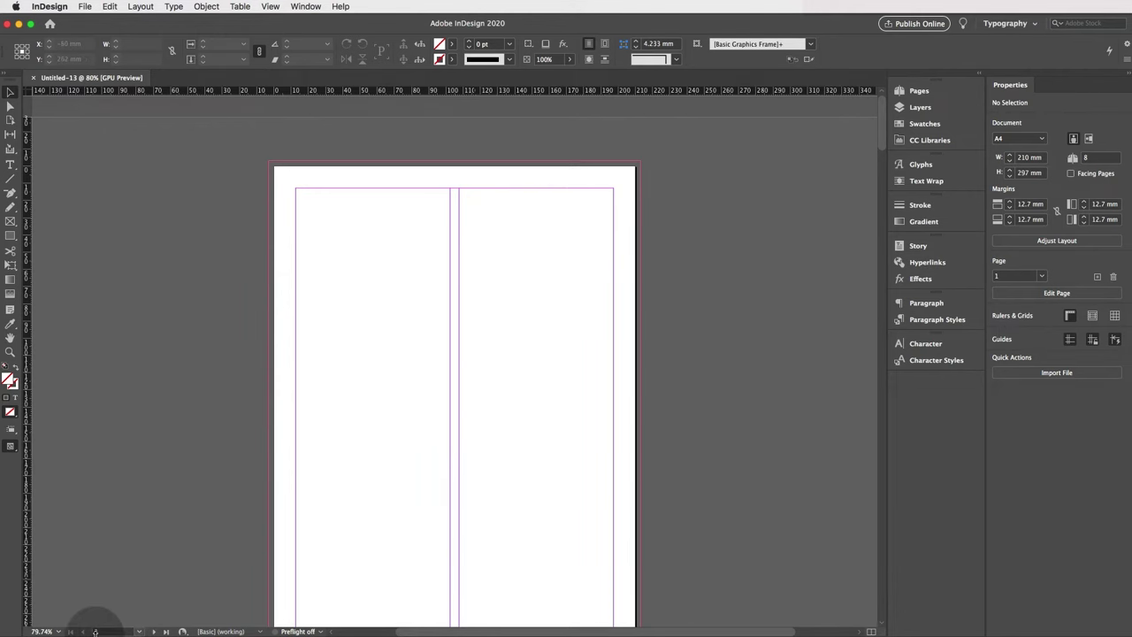
# Step: Go to page 4 of the document and look over its layout
pyautogui.scroll(-3, 187, 598)
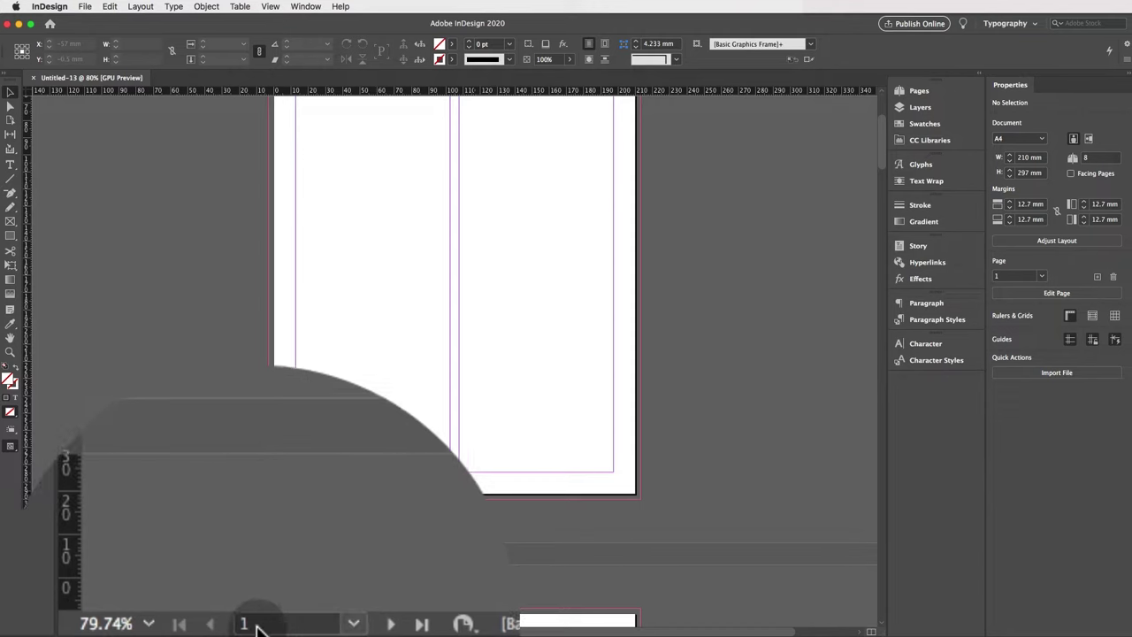
pyautogui.scroll(5, 261, 484)
pyautogui.scroll(-2, 262, 484)
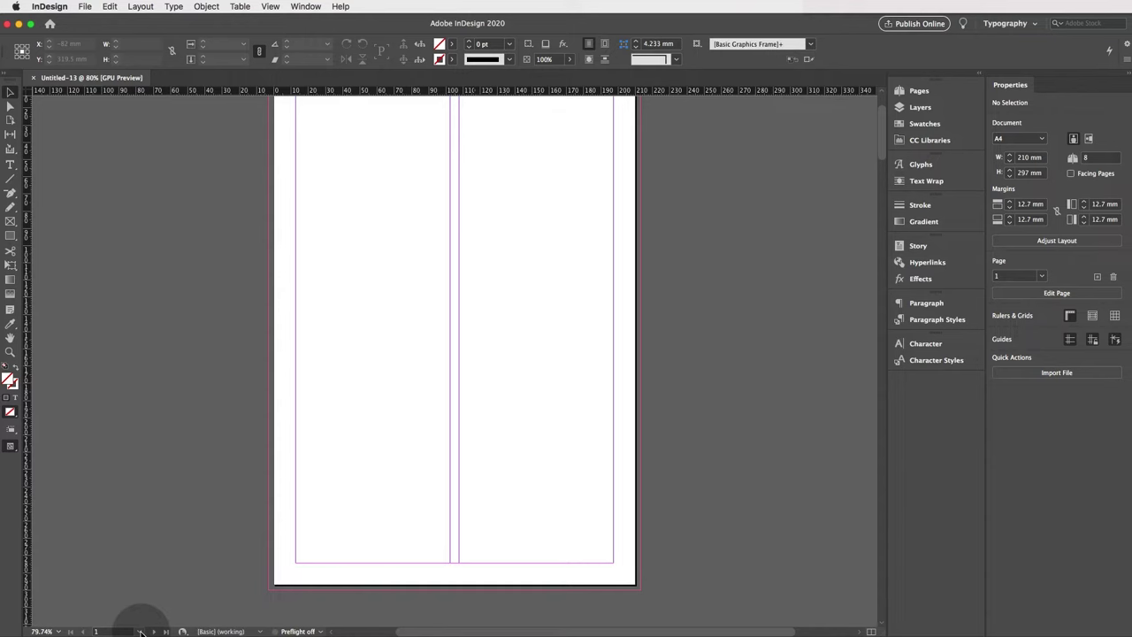
pyautogui.click(139, 632)
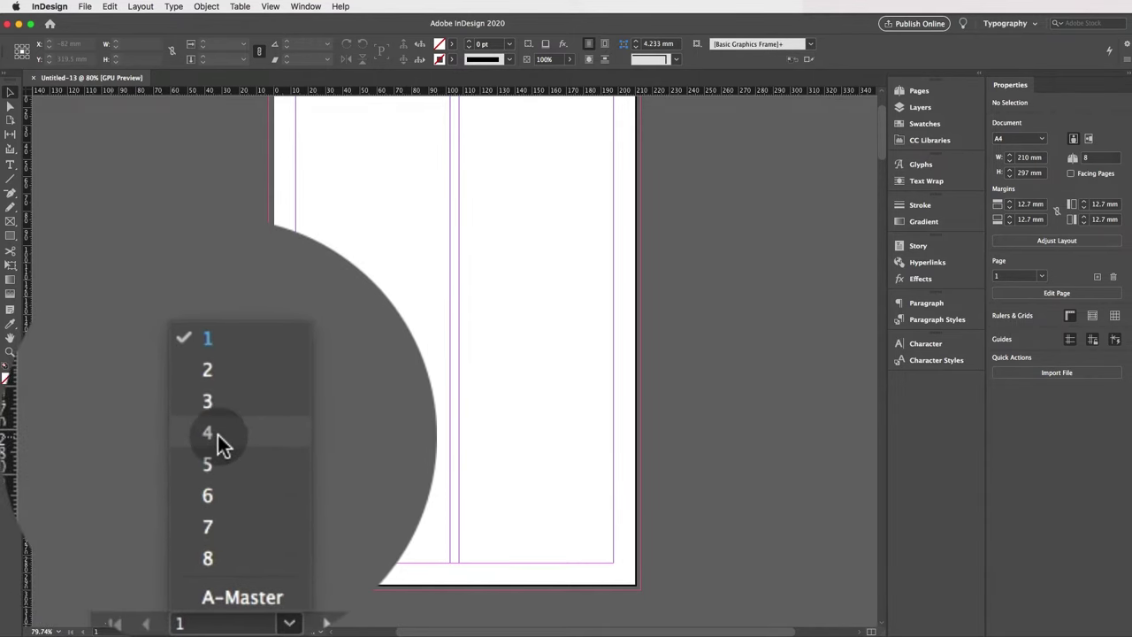
pyautogui.click(111, 559)
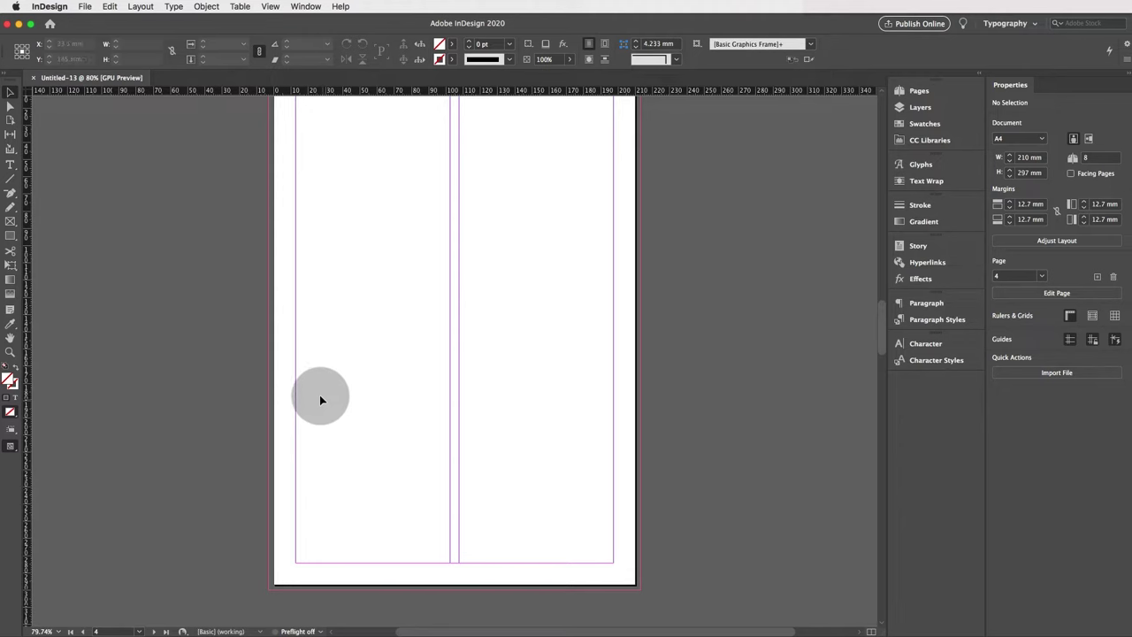
pyautogui.scroll(2, 319, 394)
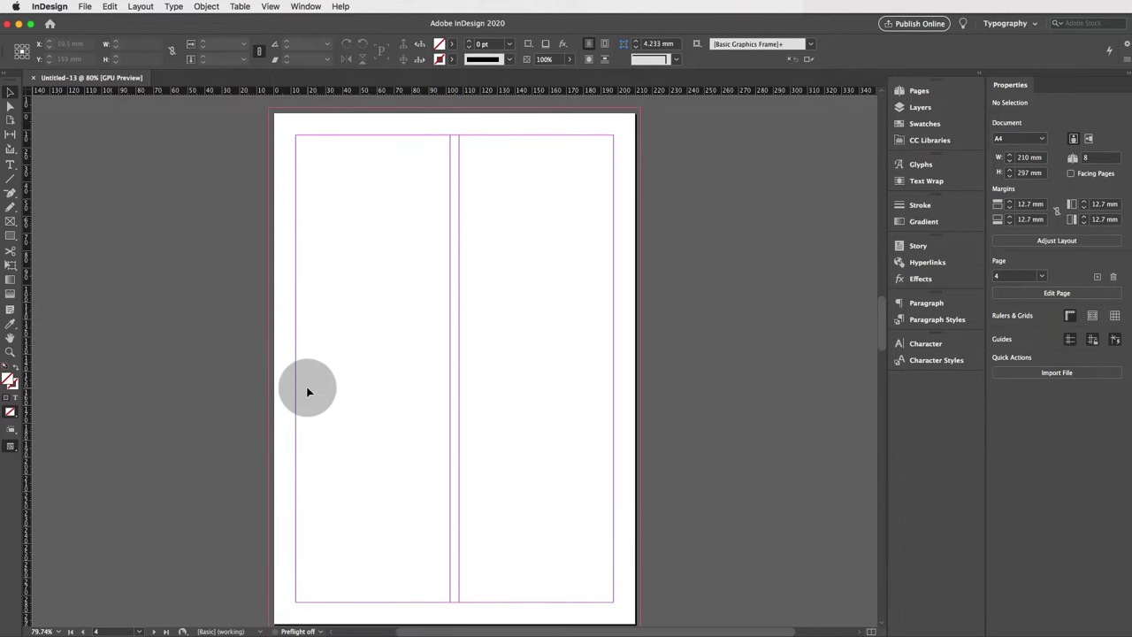
pyautogui.scroll(-2, 308, 391)
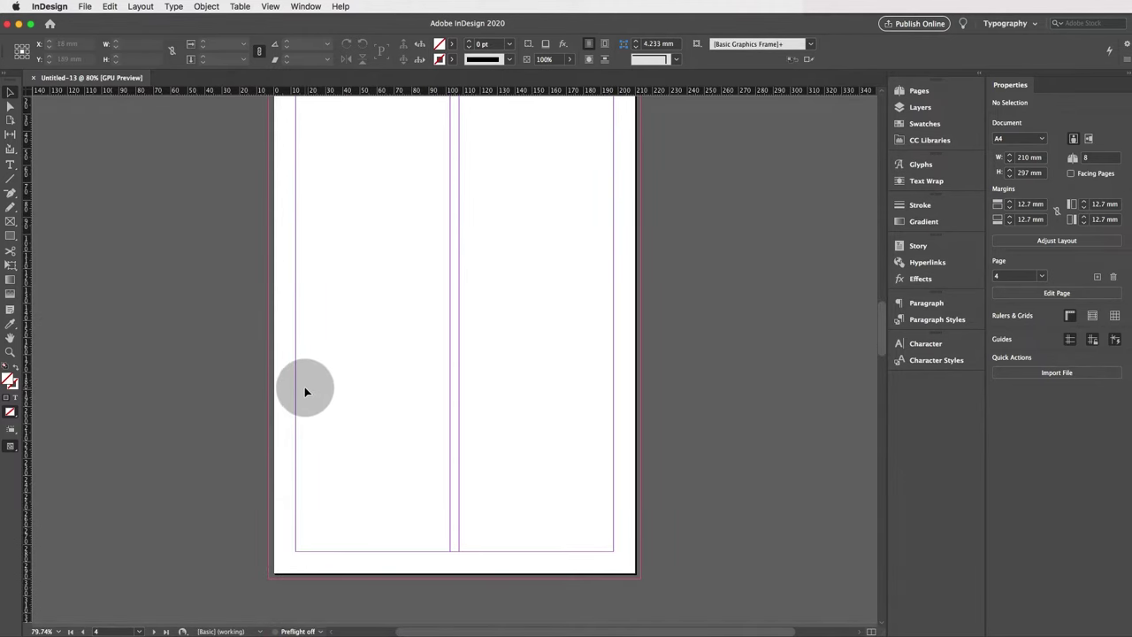
pyautogui.scroll(2, 297, 389)
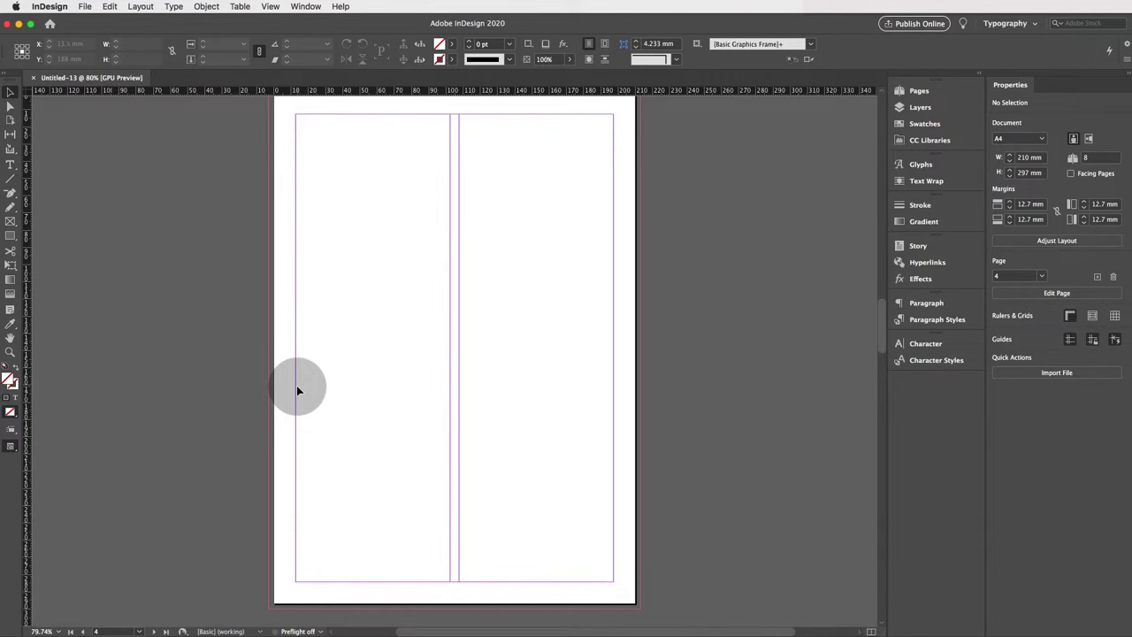
# Step: Review the document's page, margin and bleed settings in Document Setup and cancel
pyautogui.click(86, 7)
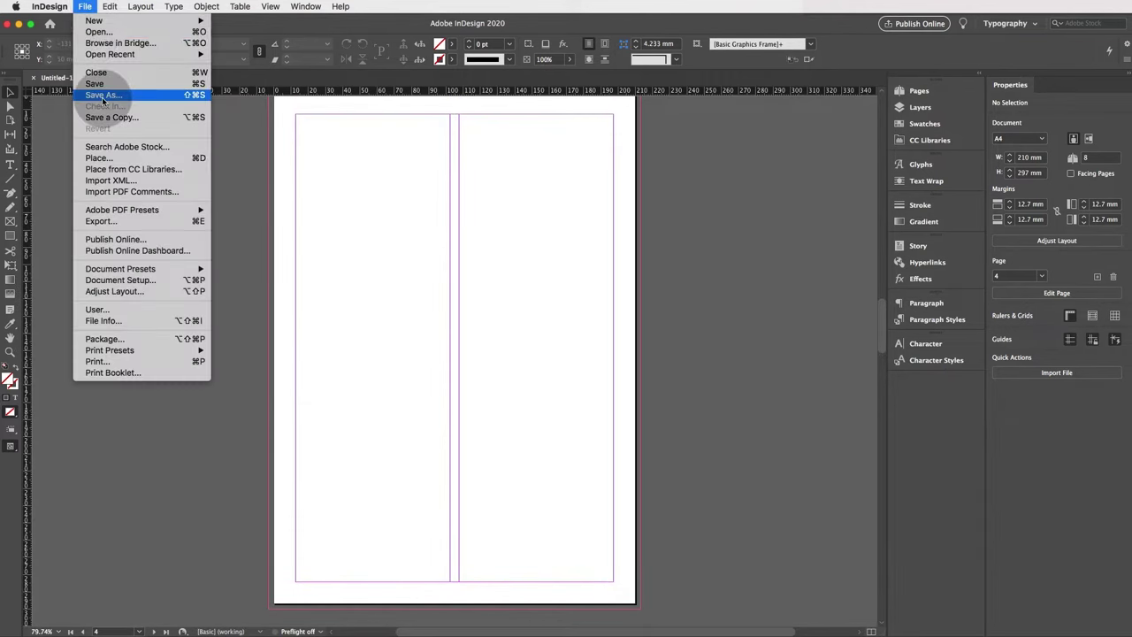
pyautogui.click(157, 283)
pyautogui.click(644, 502)
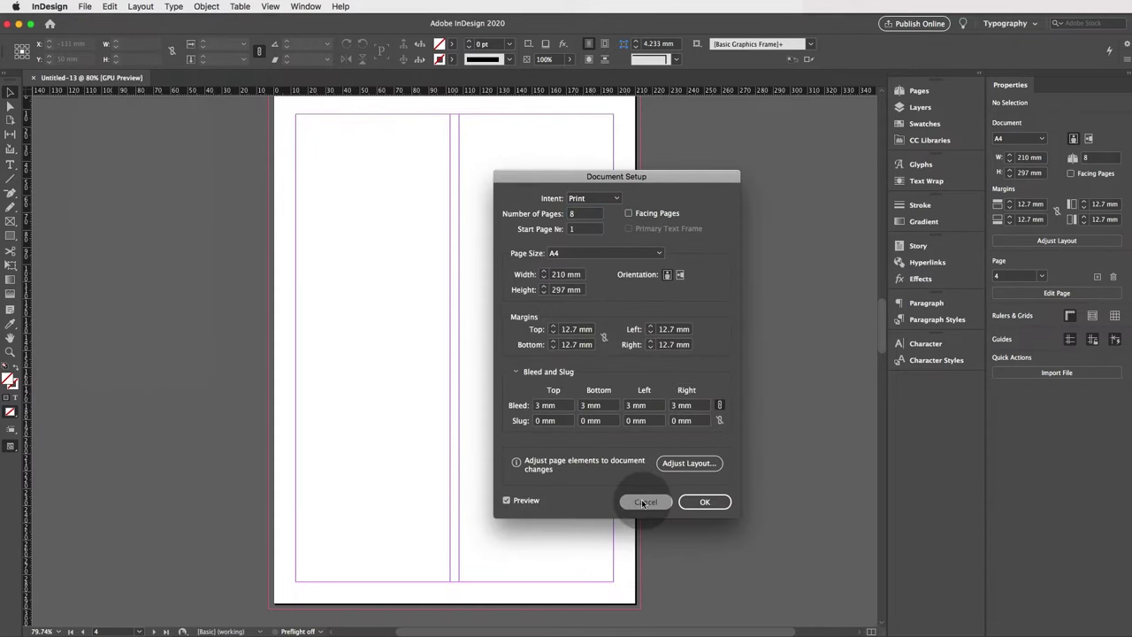
# Step: Review the Margins and Columns settings of page 4 and close them
pyautogui.click(140, 6)
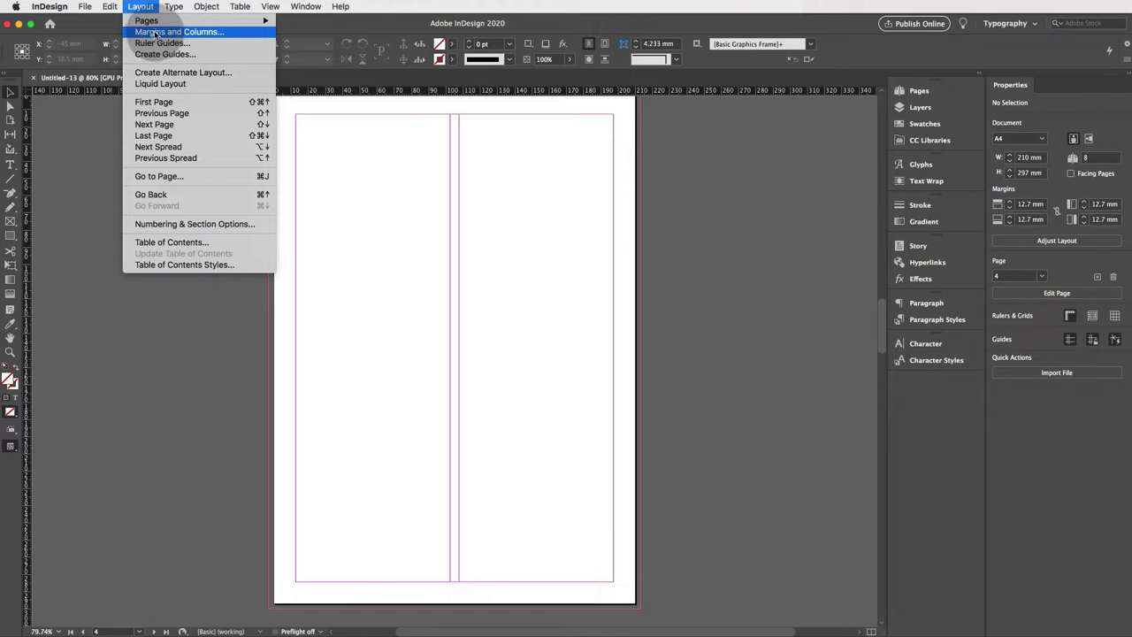
pyautogui.click(155, 32)
pyautogui.click(937, 203)
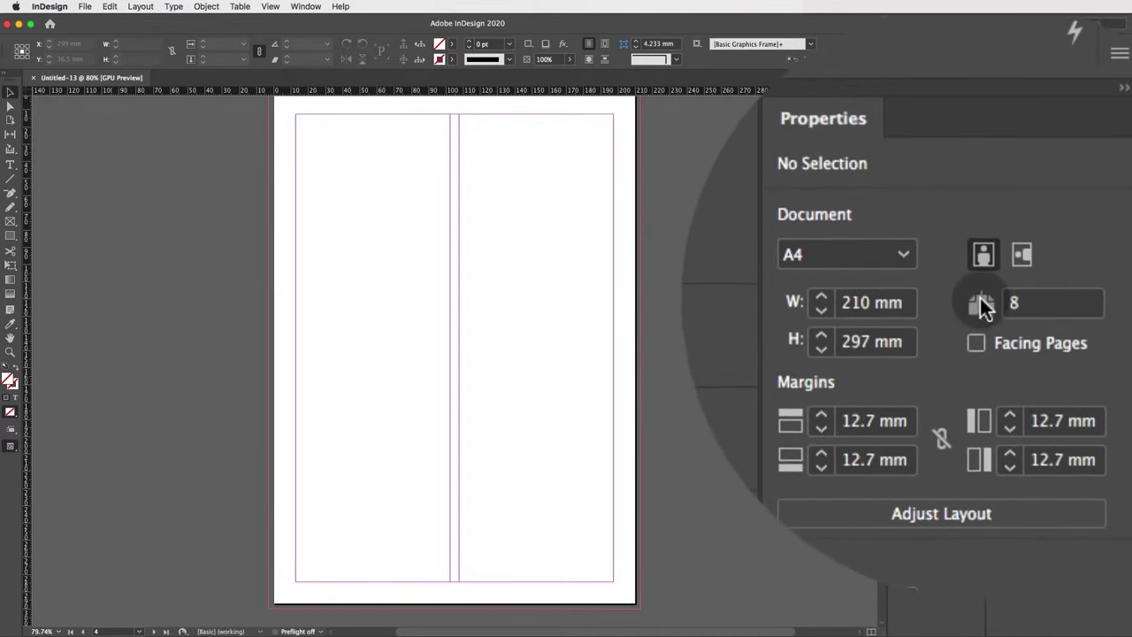
# Step: Increase the document's page count to 12
pyautogui.click(1057, 285)
pyautogui.doubleClick(1059, 304)
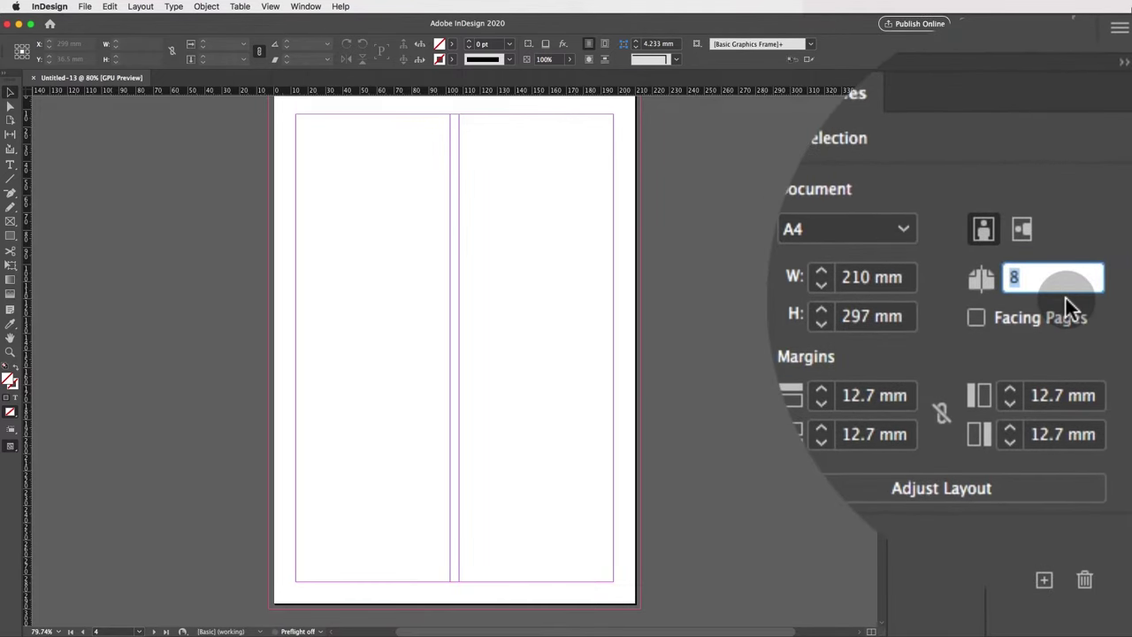
pyautogui.write('12')
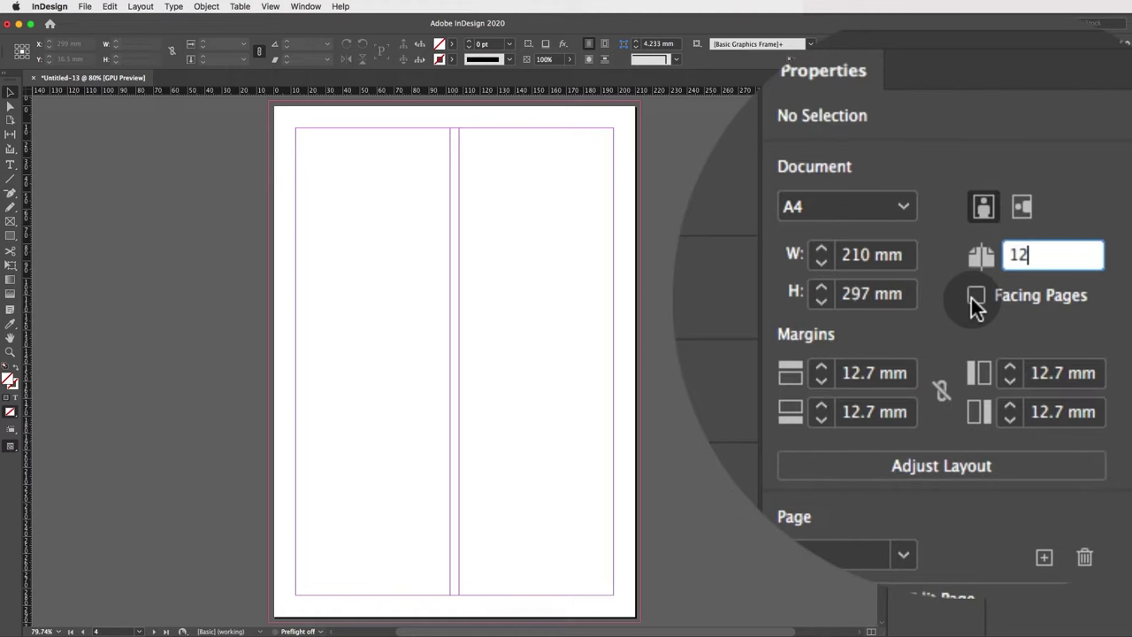
pyautogui.press('Return')
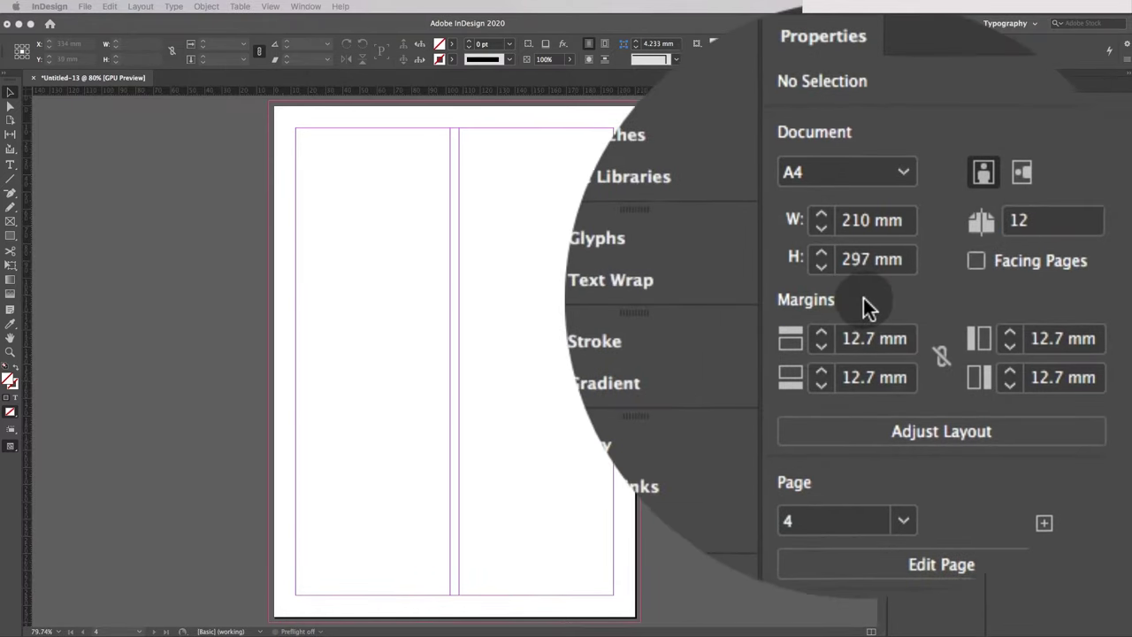
# Step: Set the top margin of page 4 to 17 mm
pyautogui.scroll(6, 832, 298)
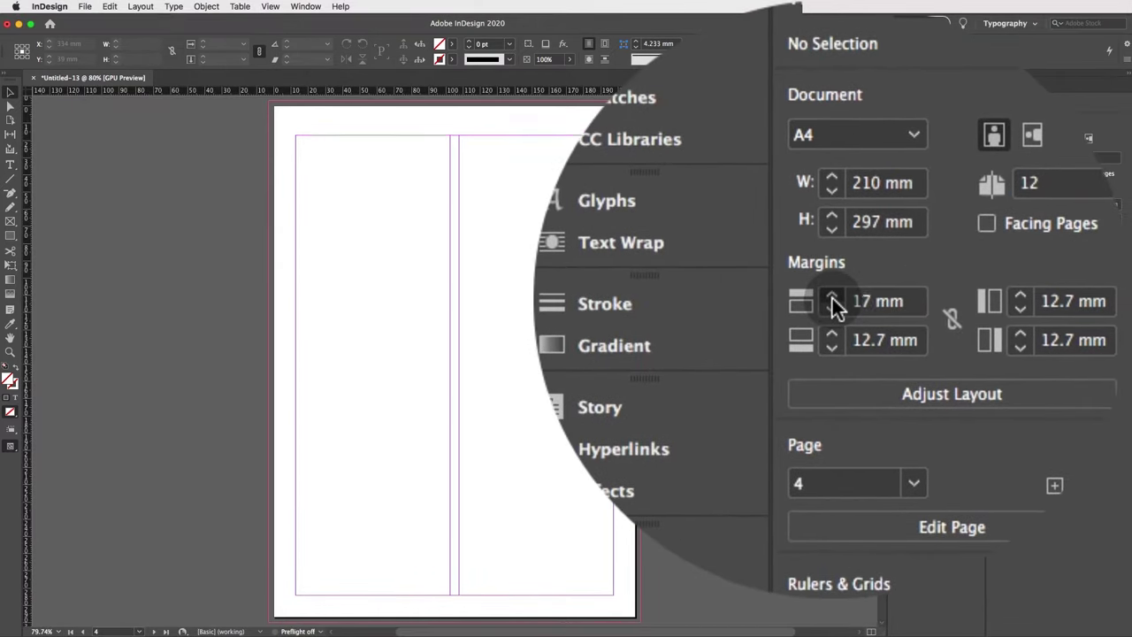
pyautogui.scroll(-2, 832, 298)
pyautogui.scroll(-1, 832, 298)
pyautogui.scroll(1, 832, 298)
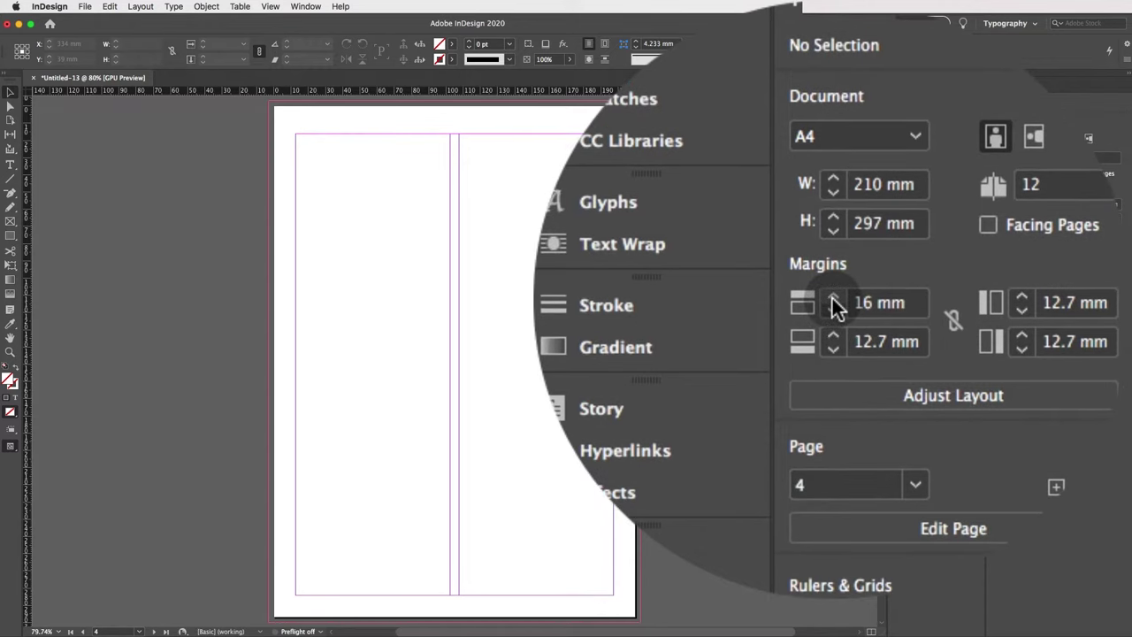
pyautogui.scroll(1, 833, 298)
pyautogui.click(513, 142)
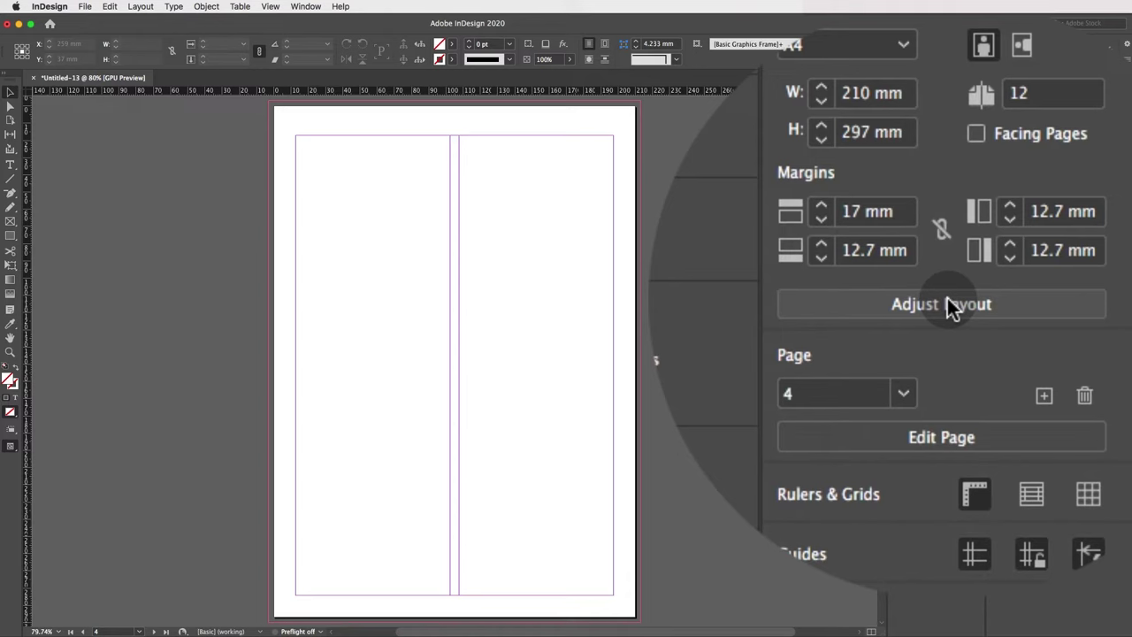
# Step: Review the page size, margin, bleed and font options in Adjust Layout and cancel
pyautogui.click(1055, 241)
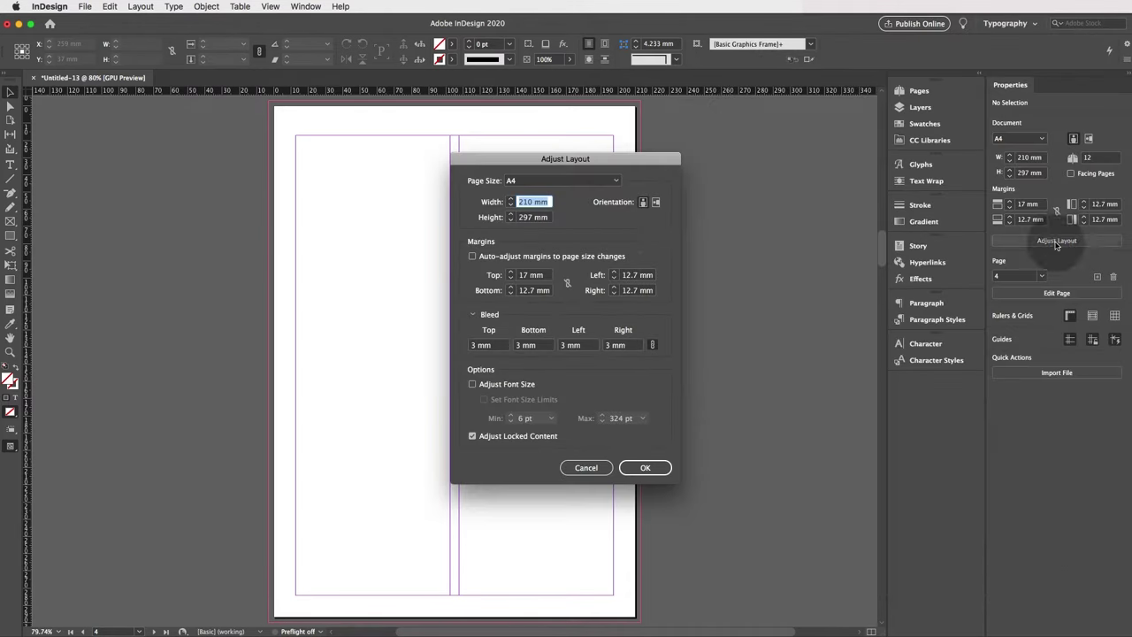
pyautogui.moveTo(578, 158); pyautogui.dragTo(787, 165)
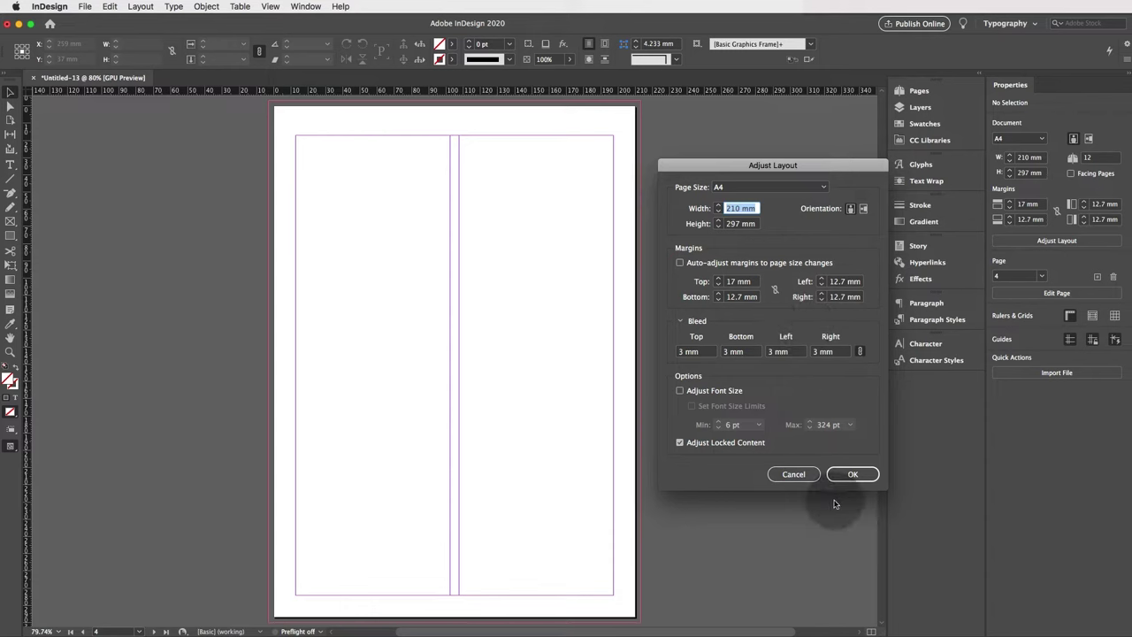
pyautogui.click(795, 474)
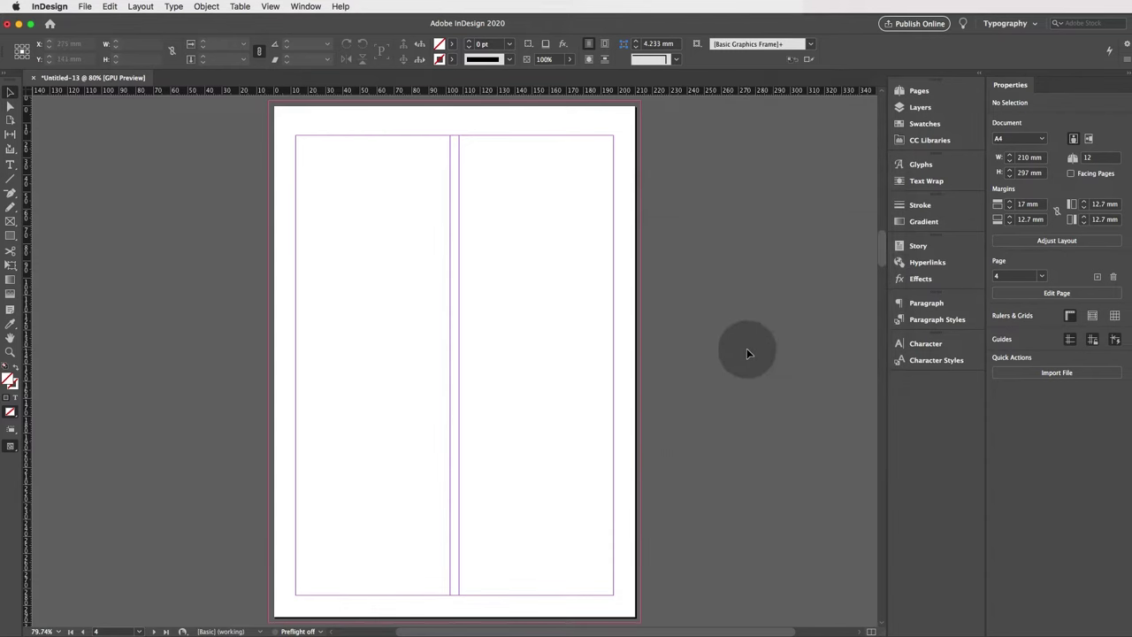
# Step: Start editing page 4, try to resize it by its upper-right corner, and undo the last change
pyautogui.scroll(-1, 741, 352)
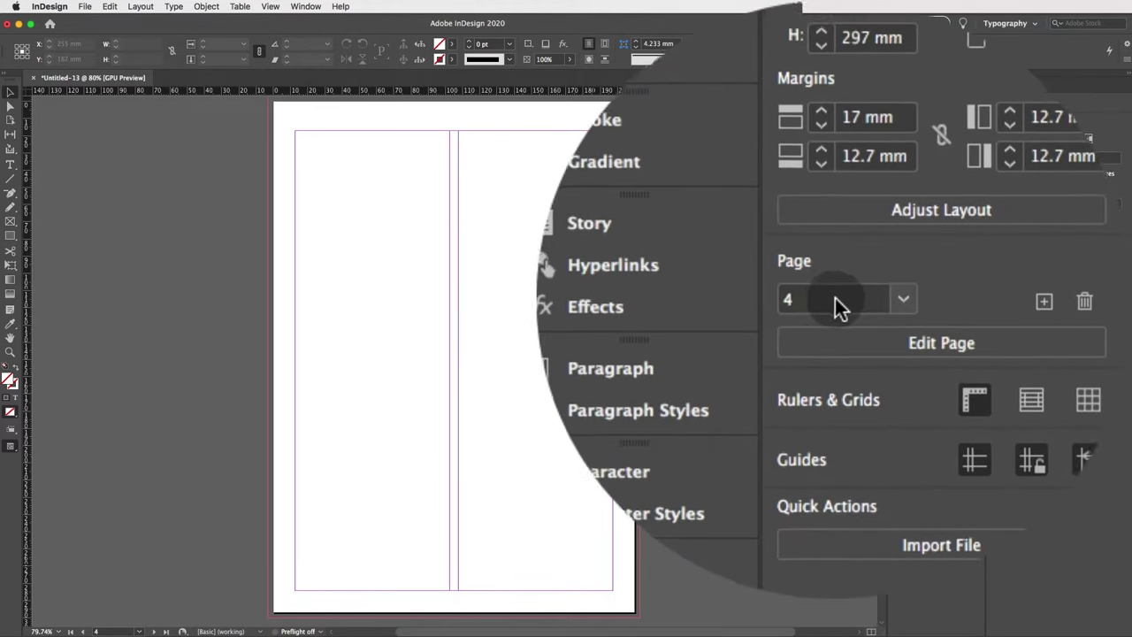
pyautogui.click(966, 304)
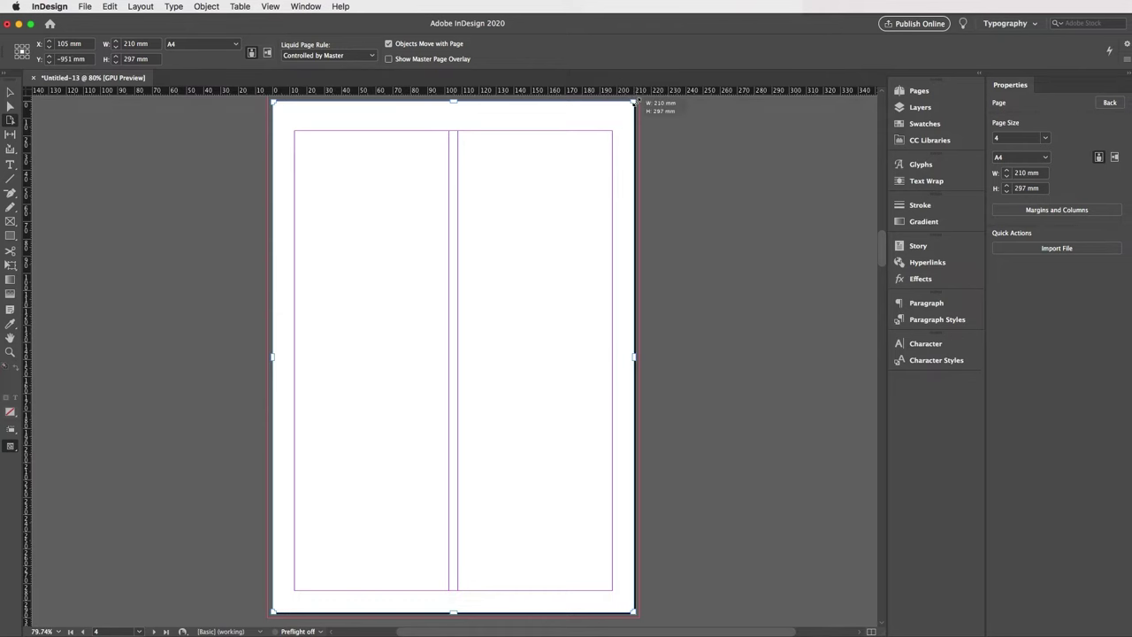
pyautogui.moveTo(633, 103); pyautogui.dragTo(468, 200)
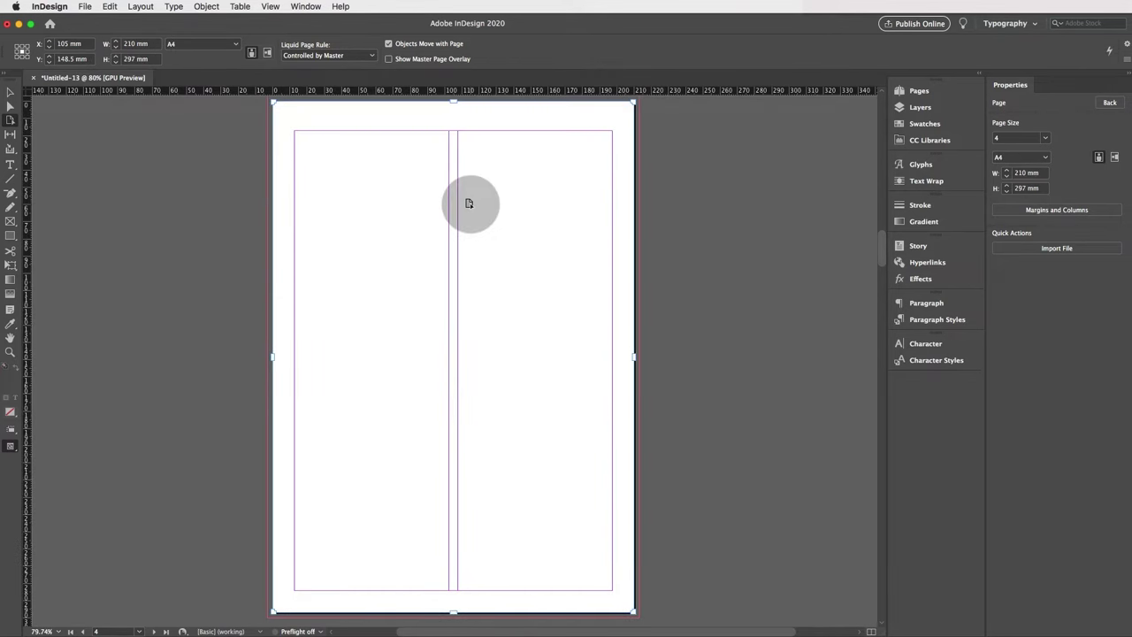
pyautogui.press('super+z')
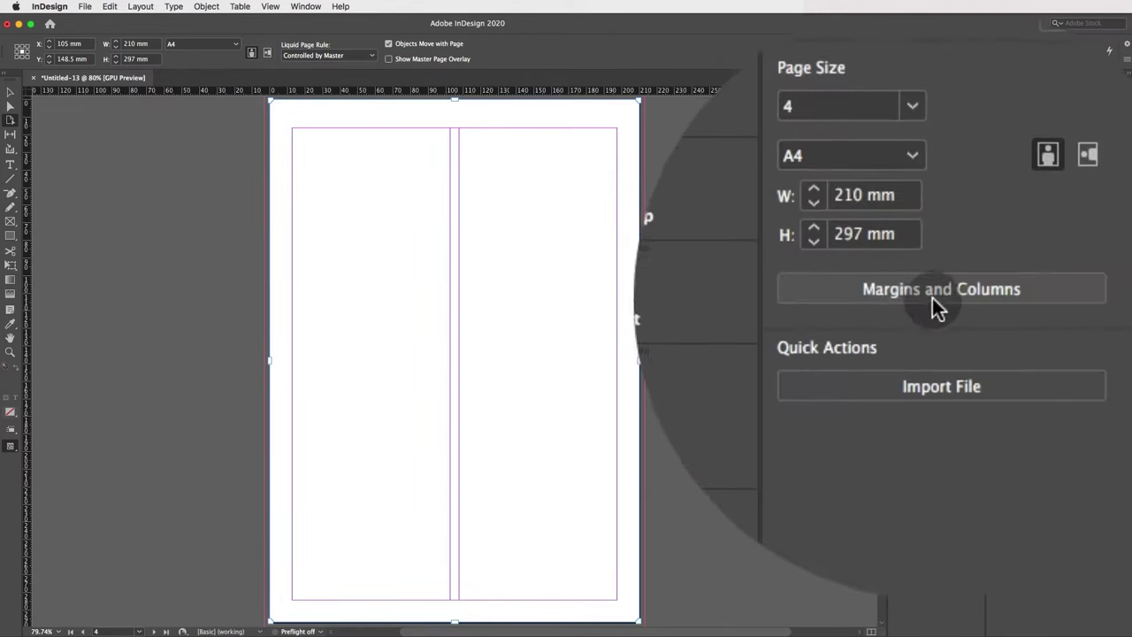
# Step: Set the number of columns on page 4 to 4 in Margins and Columns
pyautogui.click(932, 298)
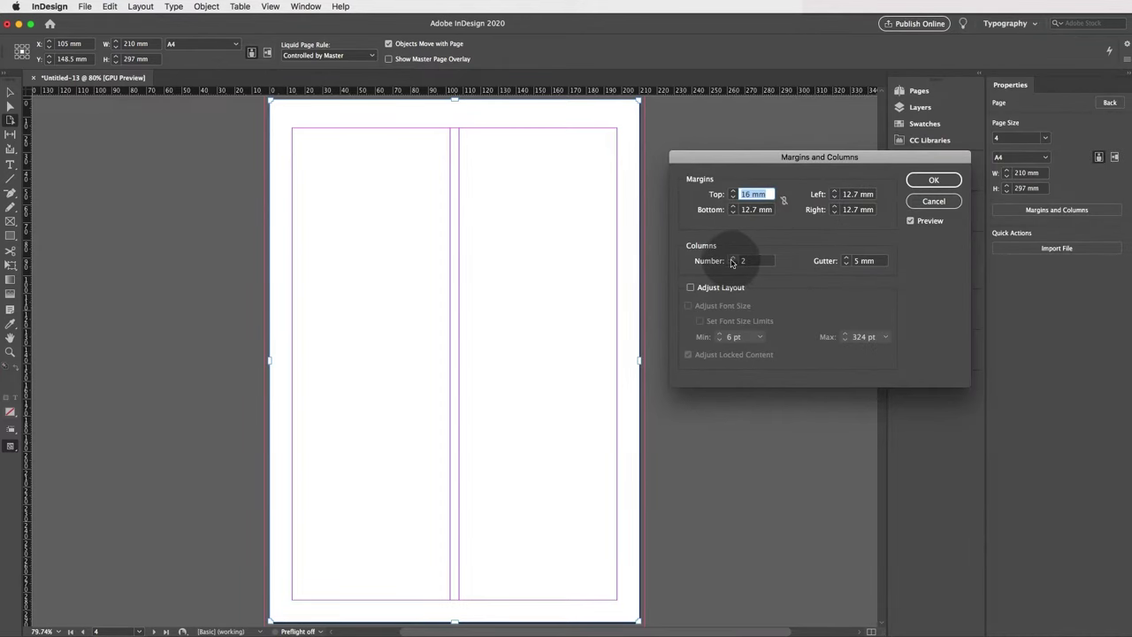
pyautogui.click(733, 259)
pyautogui.click(733, 259)
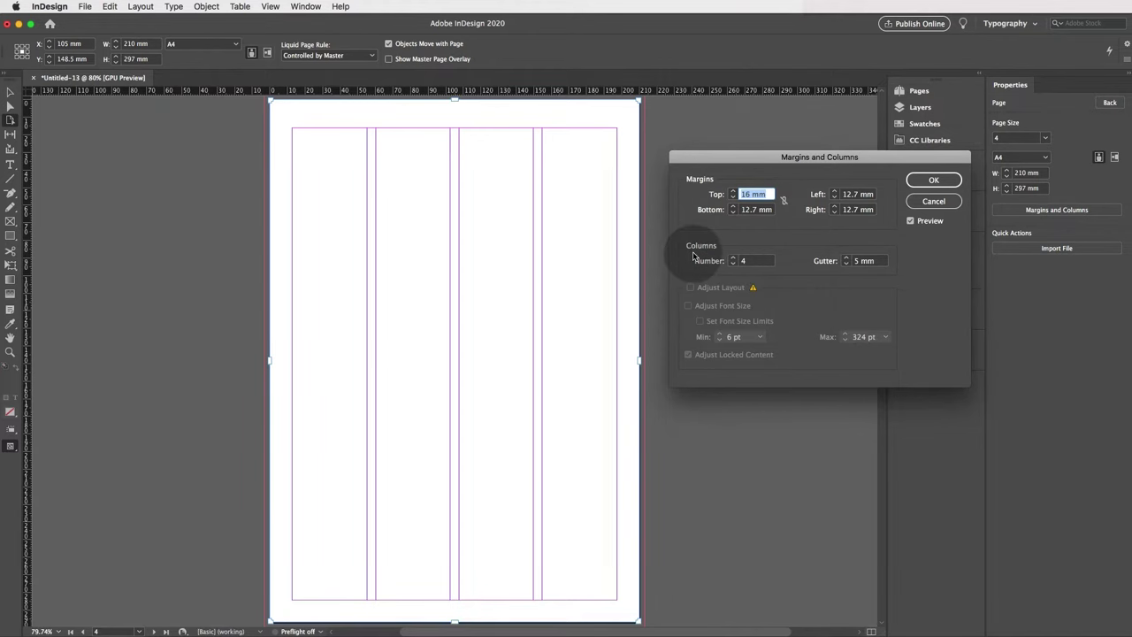
pyautogui.click(933, 179)
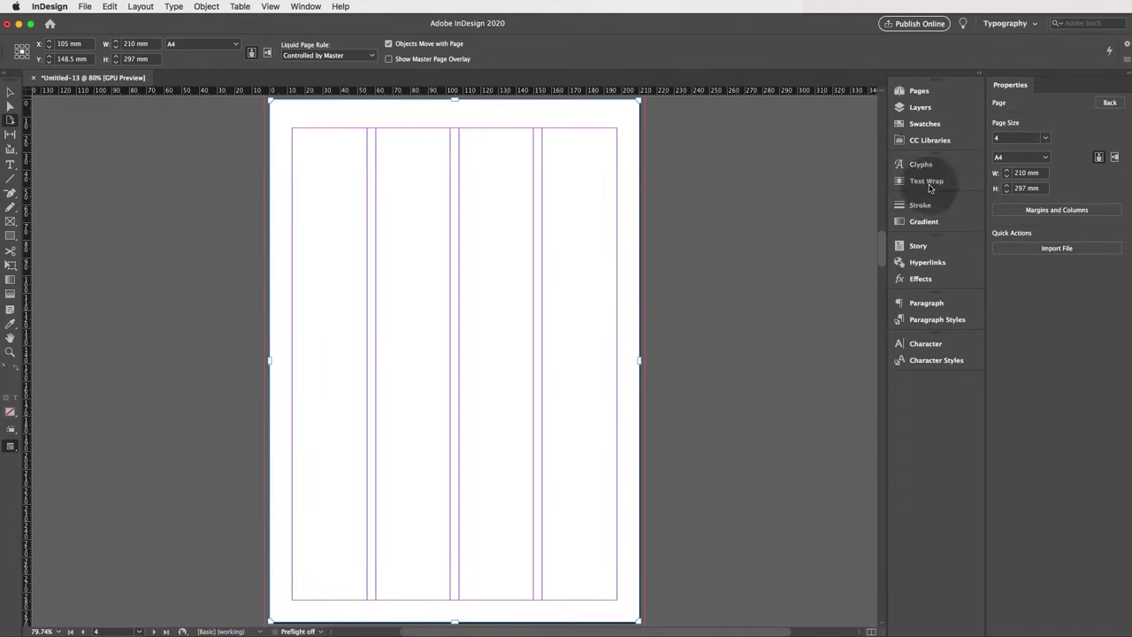
# Step: Compare the column layout of page 4 with that of the pages before and after it
pyautogui.scroll(3, 568, 295)
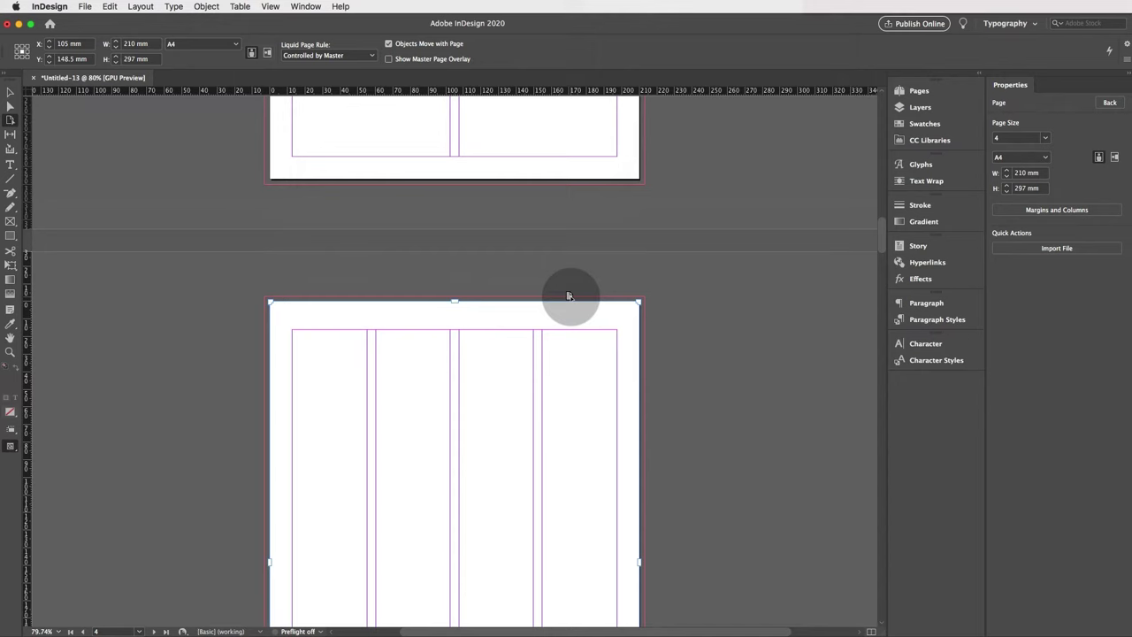
pyautogui.scroll(18, 569, 295)
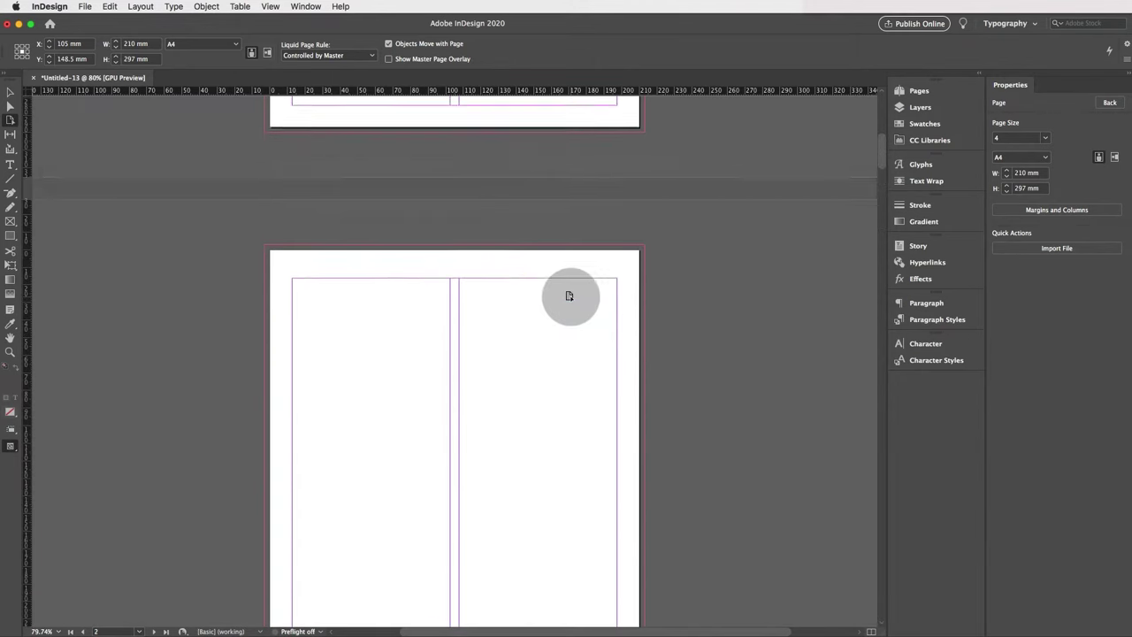
pyautogui.scroll(-18, 569, 295)
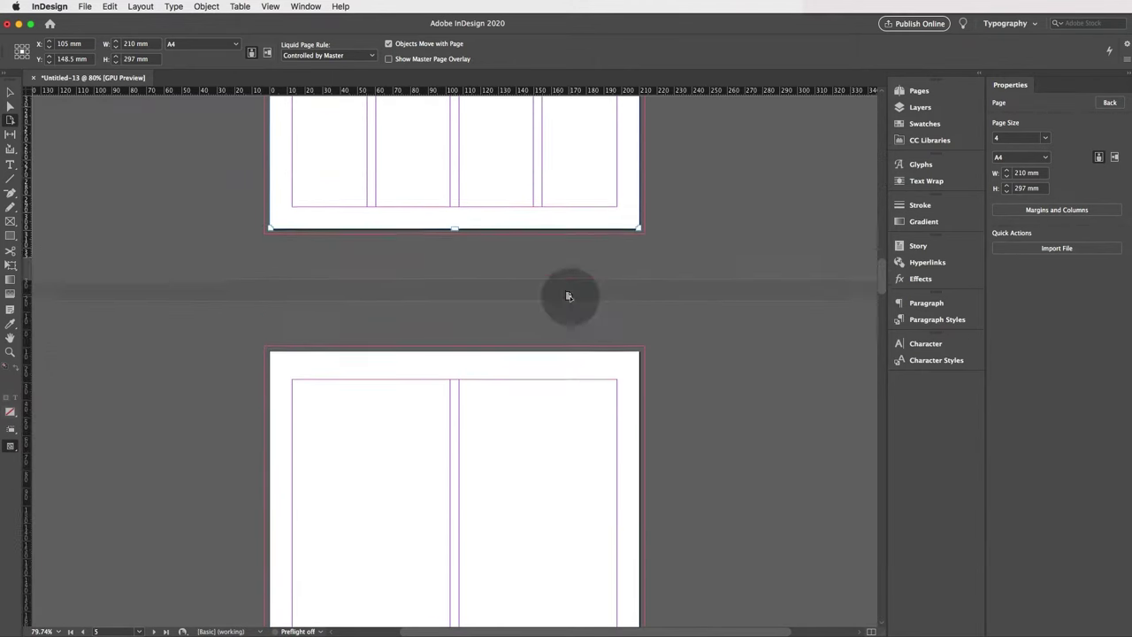
pyautogui.scroll(6, 569, 295)
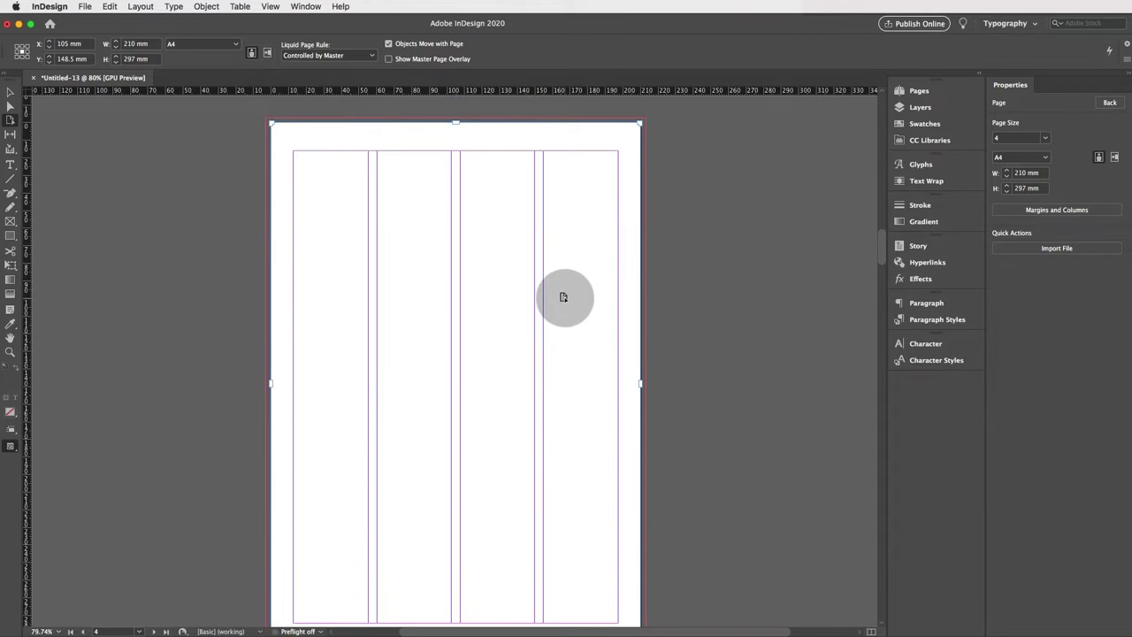
pyautogui.scroll(-2, 563, 296)
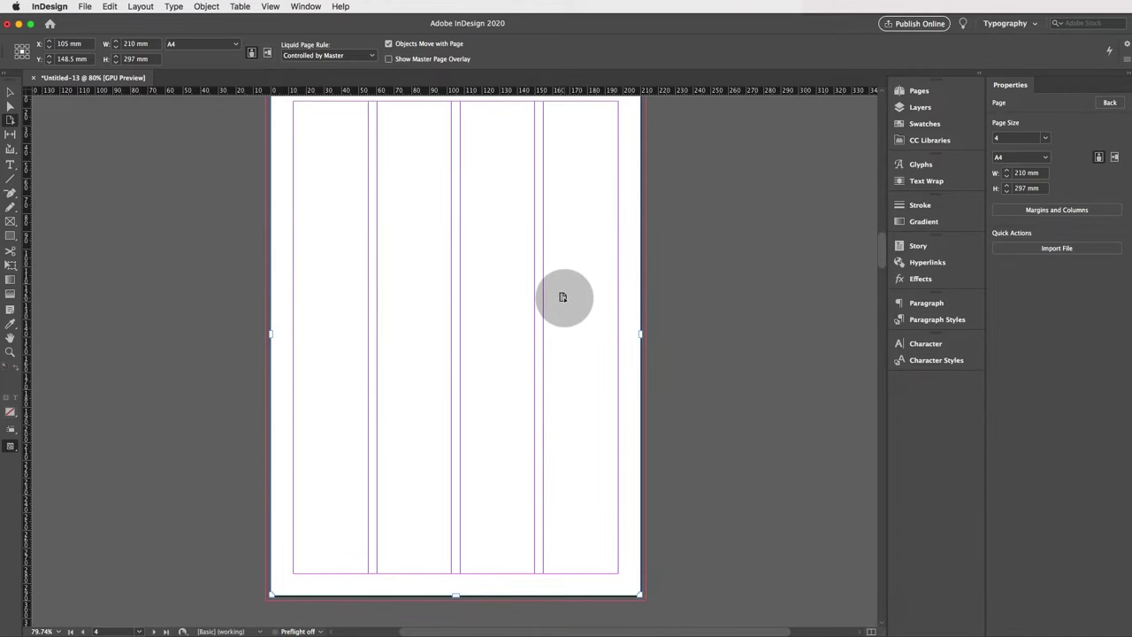
pyautogui.scroll(10, 559, 296)
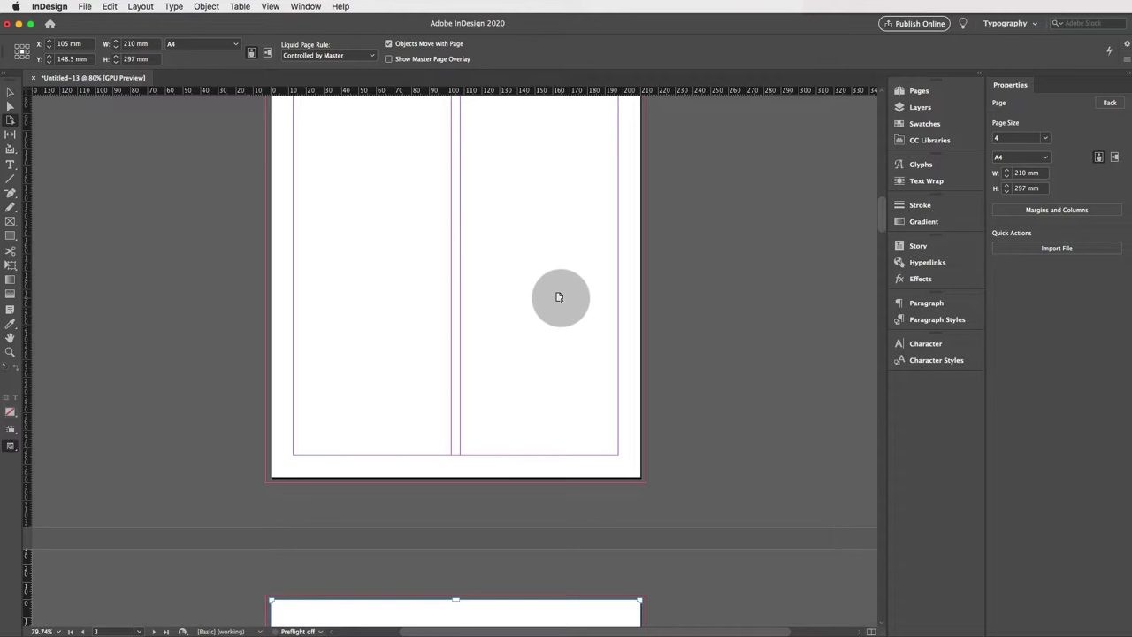
pyautogui.scroll(2, 559, 296)
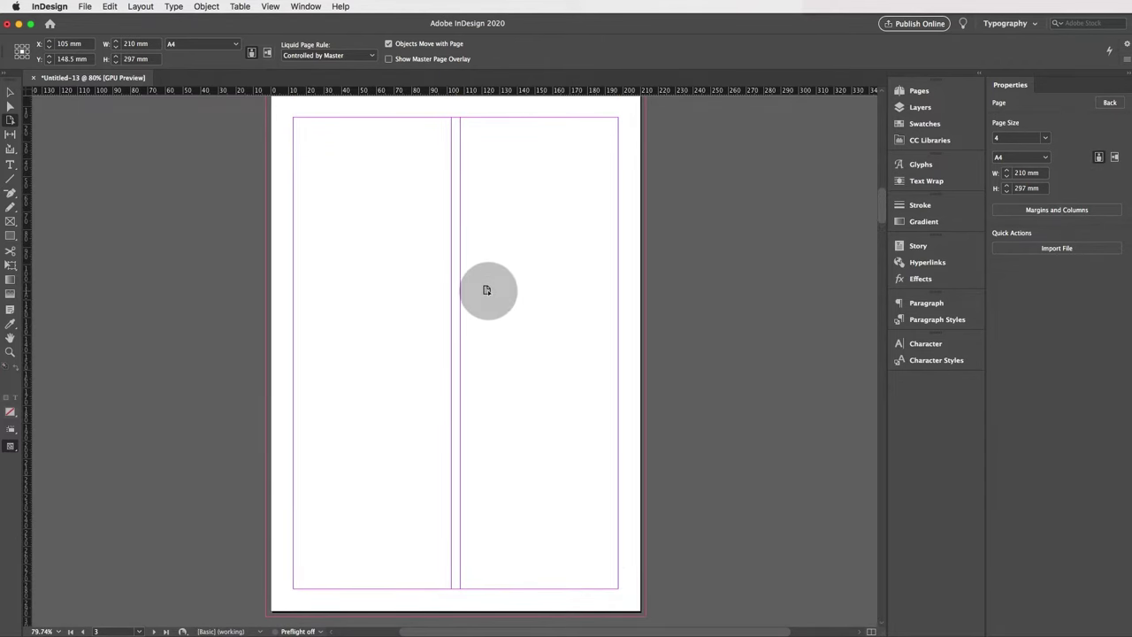
pyautogui.scroll(-1, 485, 290)
pyautogui.scroll(-5, 485, 290)
pyautogui.scroll(-10, 487, 290)
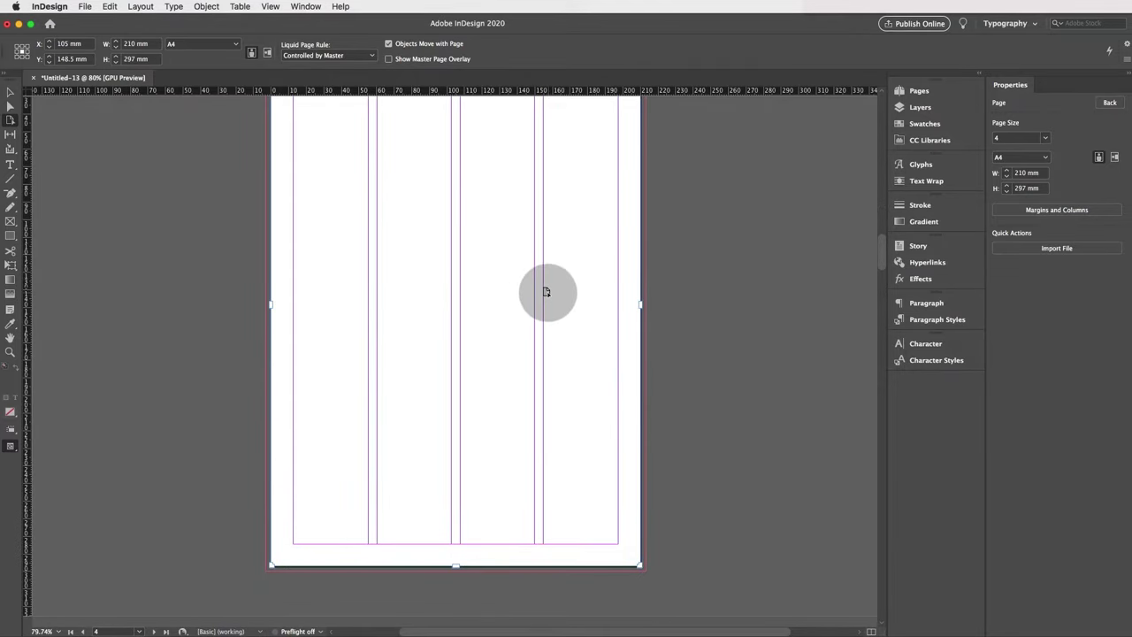
pyautogui.scroll(-15, 551, 291)
pyautogui.scroll(5, 544, 292)
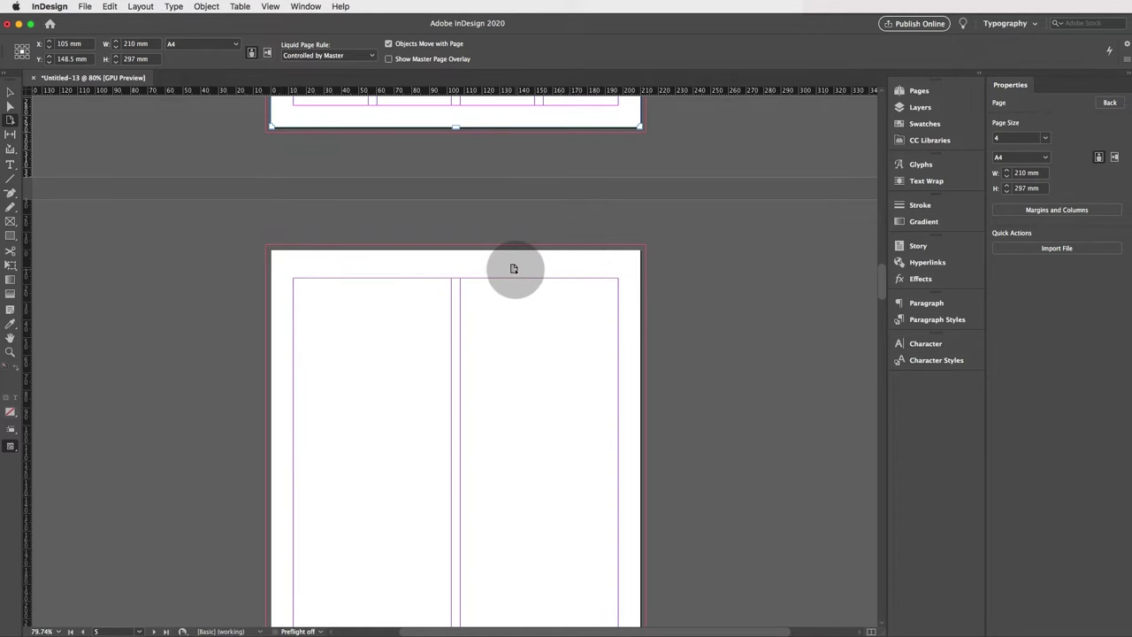
pyautogui.scroll(13, 513, 265)
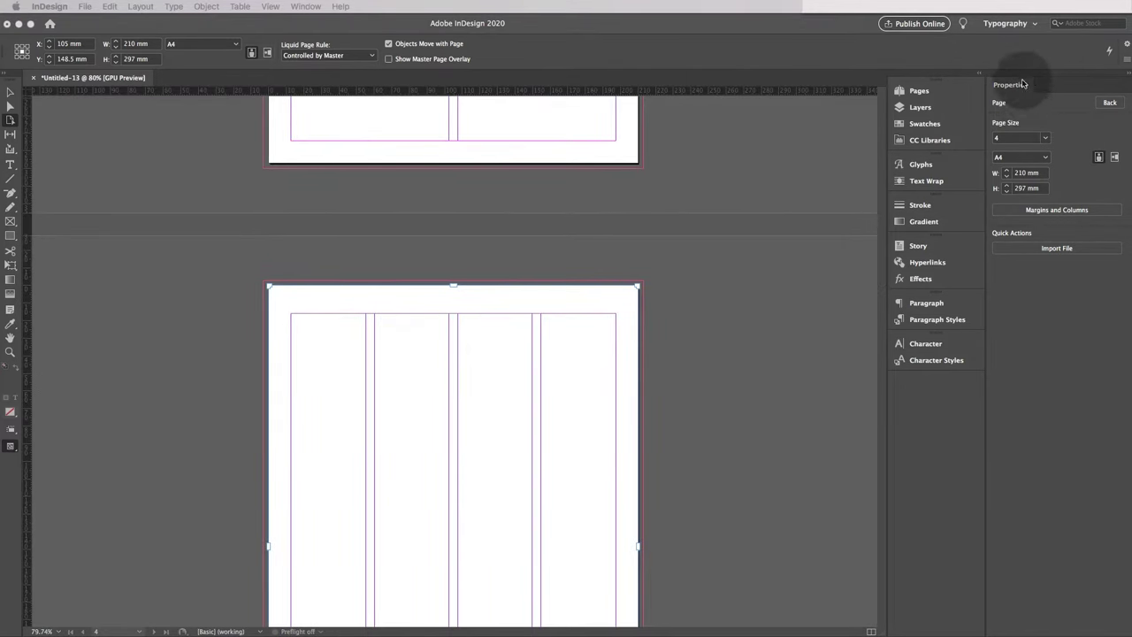
# Step: Finish editing page 4 and review which workspace panels are available and currently shown
pyautogui.click(1110, 104)
pyautogui.click(1110, 104)
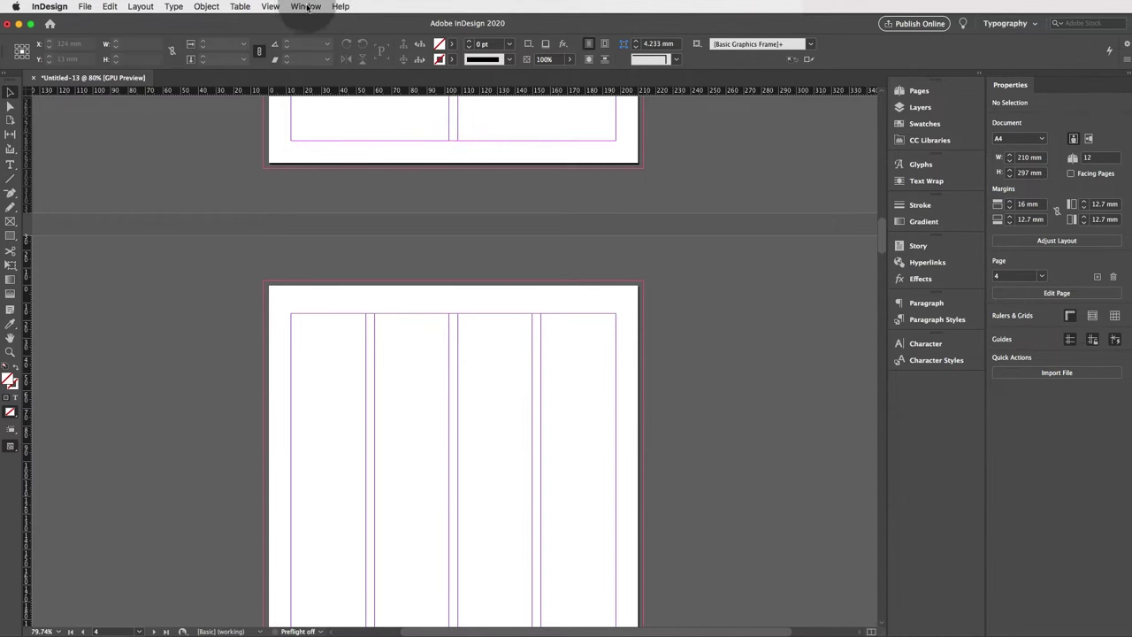
pyautogui.click(303, 7)
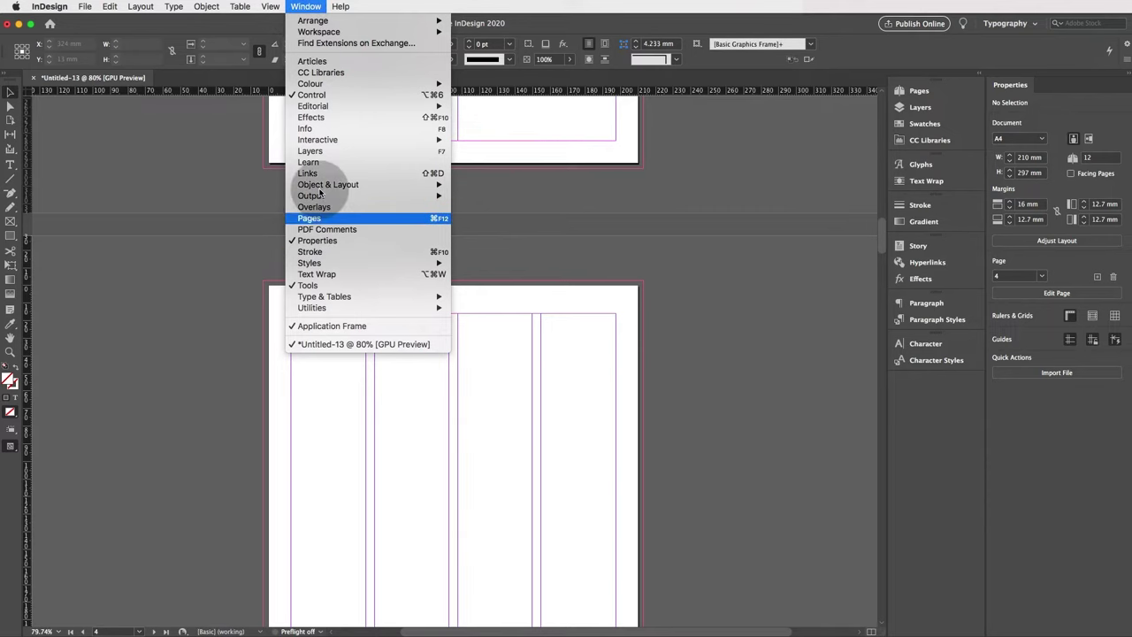
pyautogui.click(309, 56)
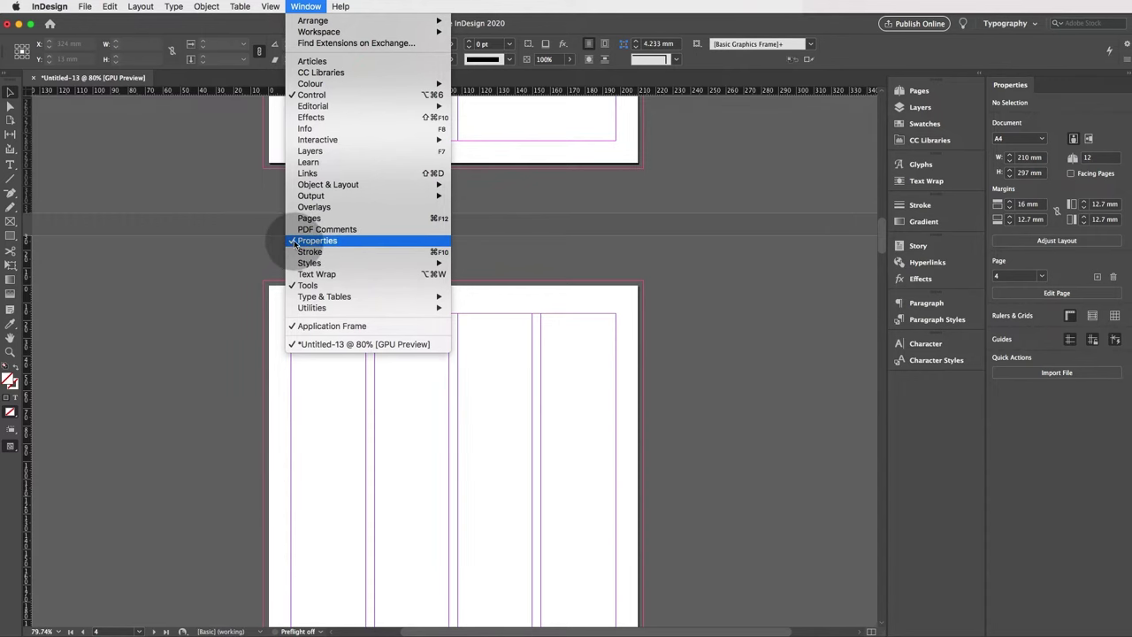
pyautogui.click(738, 230)
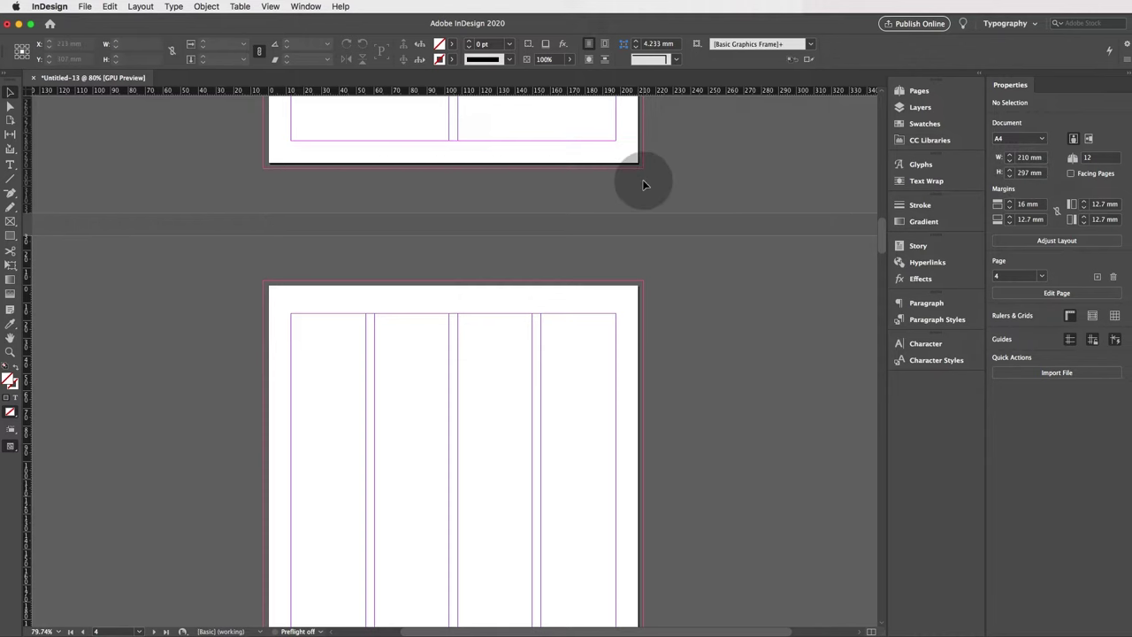
# Step: Show the document's page thumbnails and enlarge their list to fit more pages
pyautogui.scroll(-5, 635, 194)
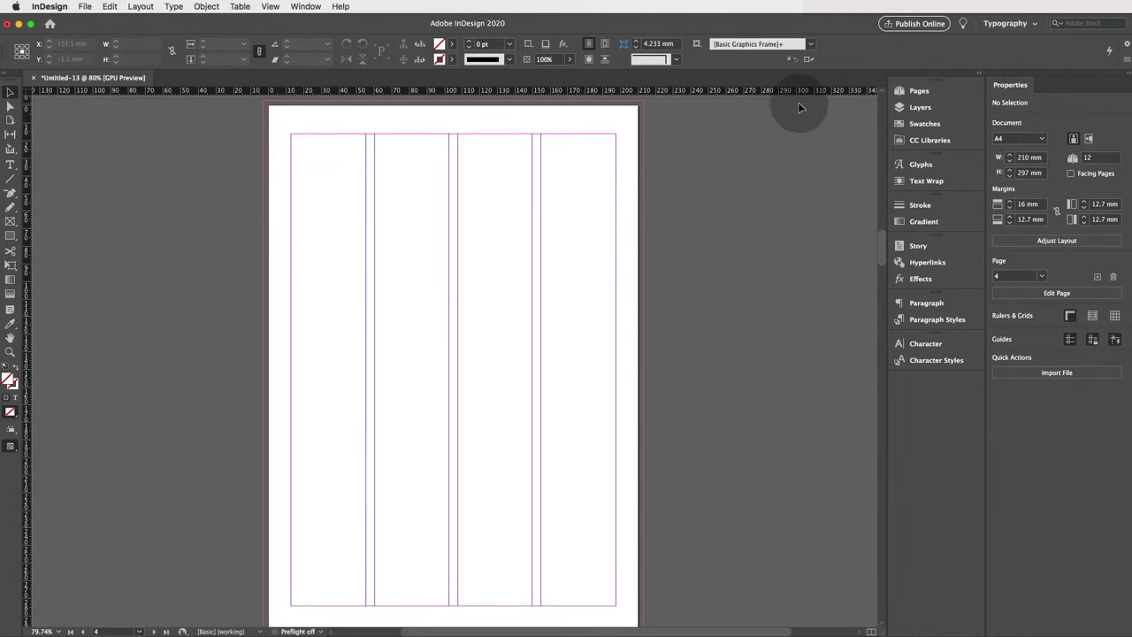
pyautogui.click(920, 92)
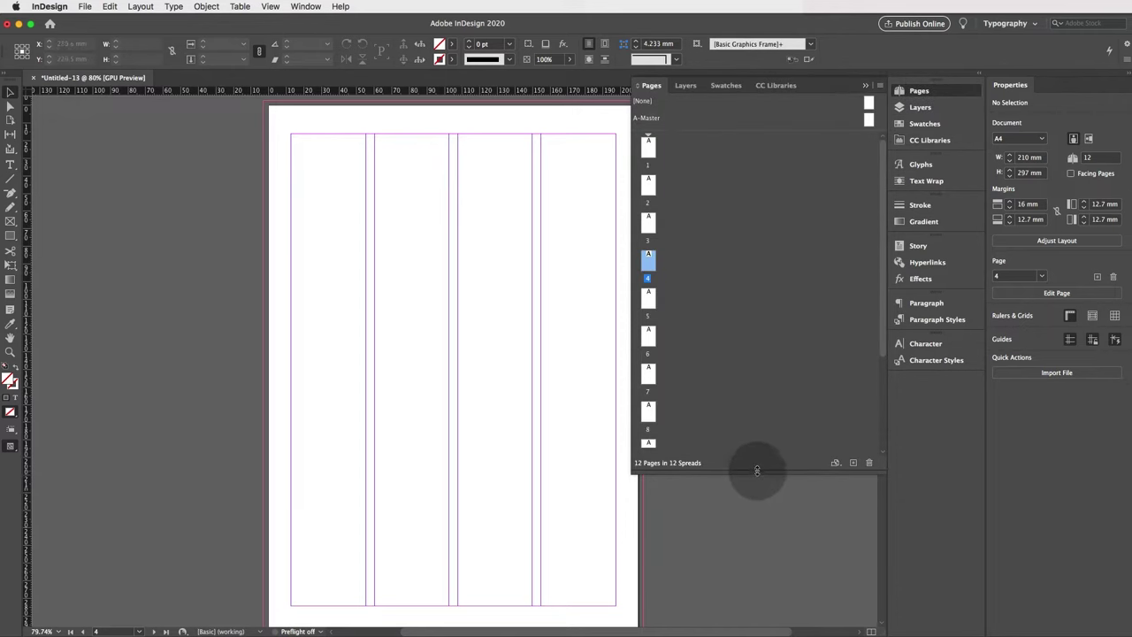
pyautogui.moveTo(754, 474); pyautogui.dragTo(766, 563)
pyautogui.scroll(-1, 720, 265)
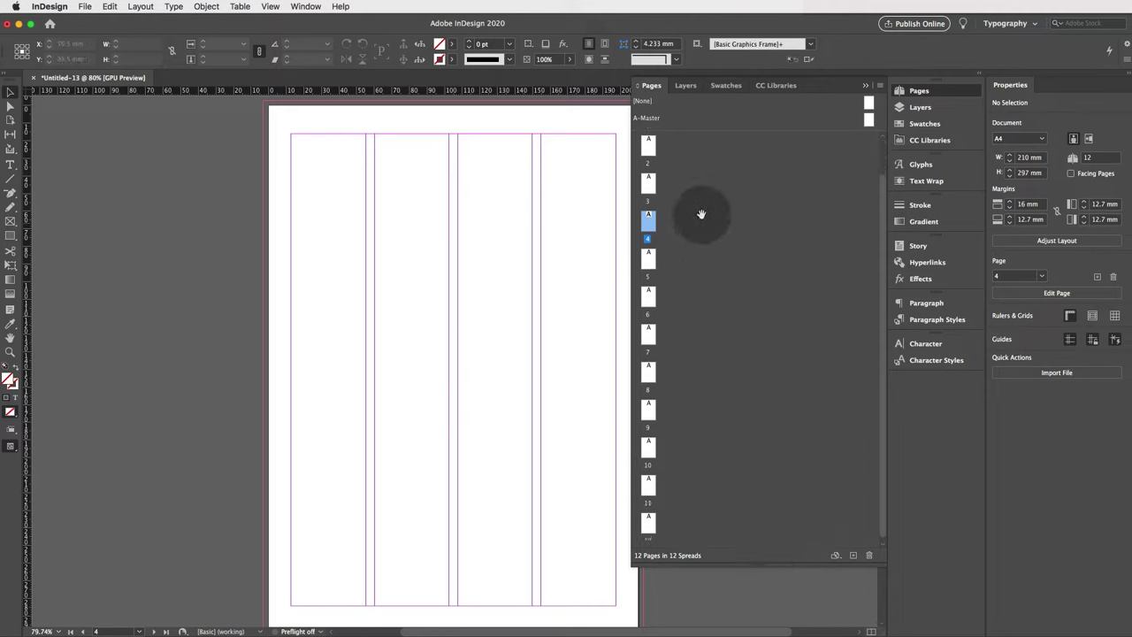
# Step: Delete page 12 and the range of pages 8 to 11 from the document
pyautogui.moveTo(653, 159); pyautogui.dragTo(648, 529)
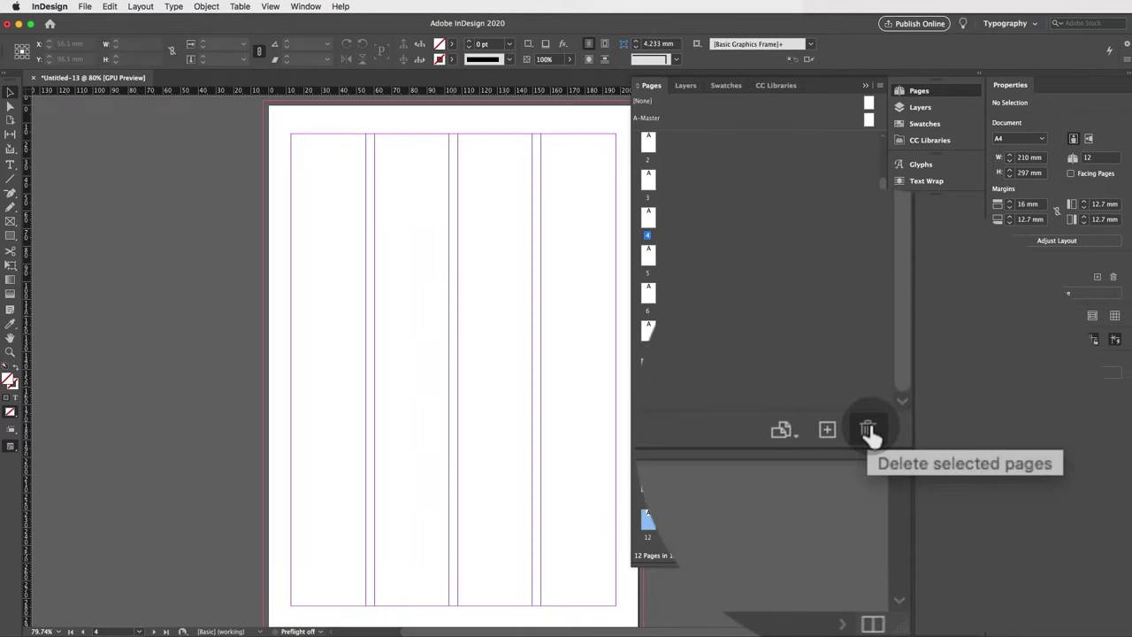
pyautogui.click(868, 431)
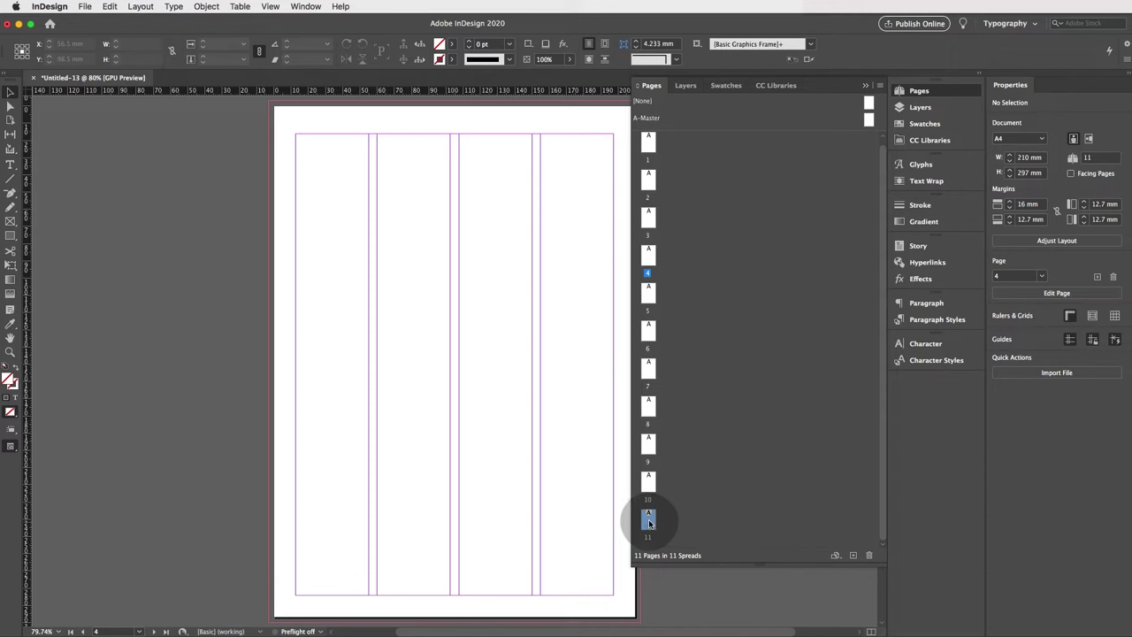
pyautogui.keyDown('shift'); pyautogui.click(649, 411); pyautogui.keyUp('shift')
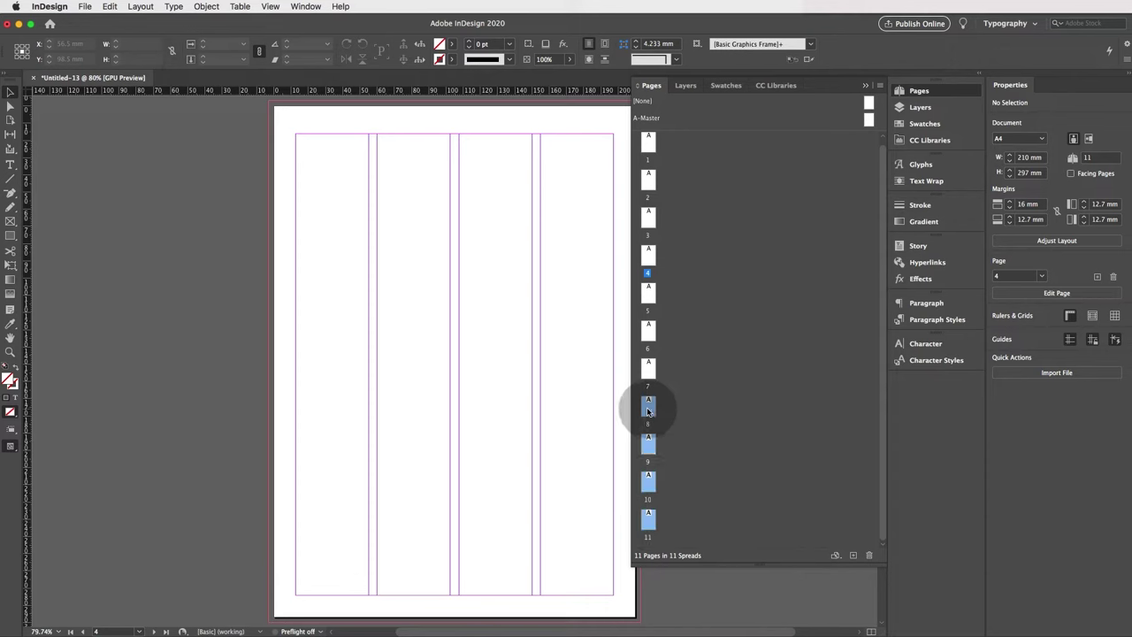
pyautogui.click(870, 556)
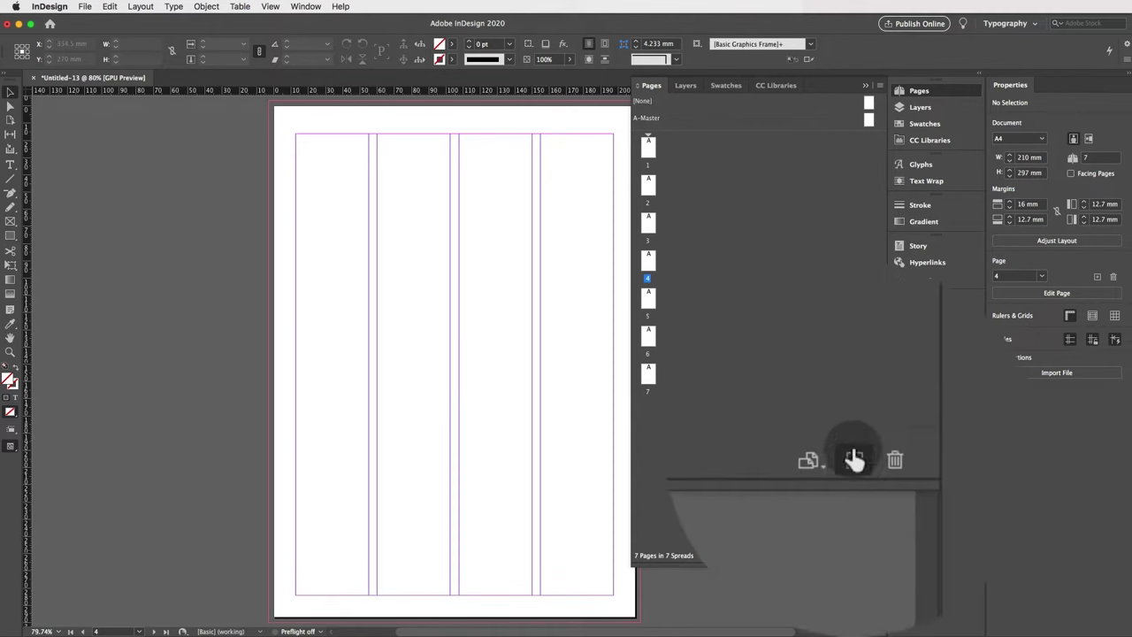
# Step: Insert a new page after page 4
pyautogui.click(853, 453)
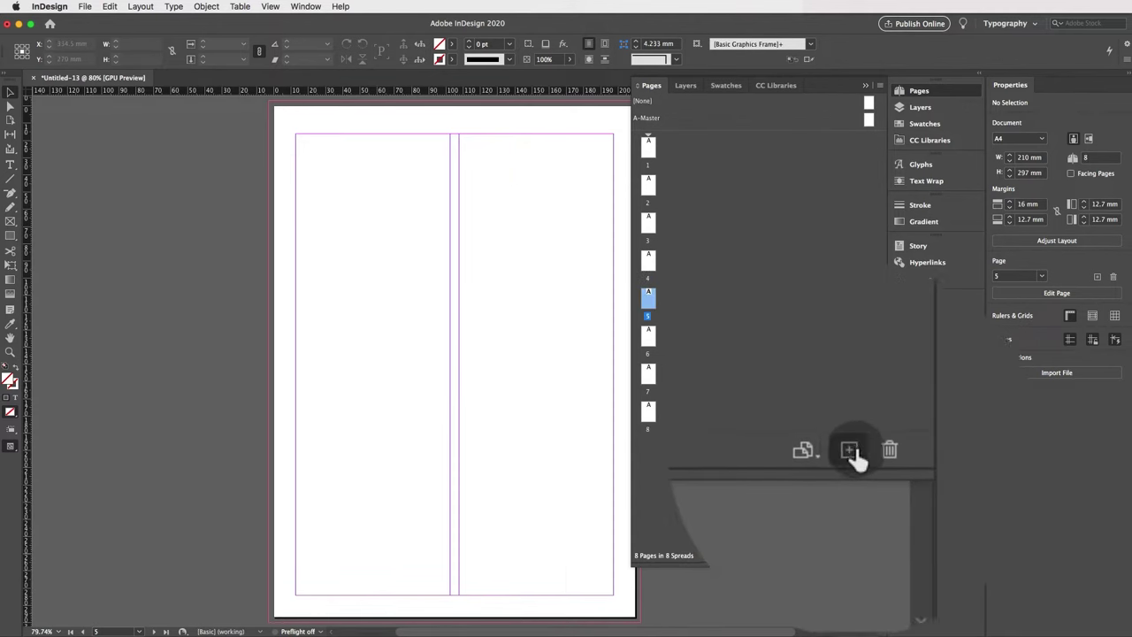
# Step: Insert three more pages after page 5
pyautogui.click(853, 453)
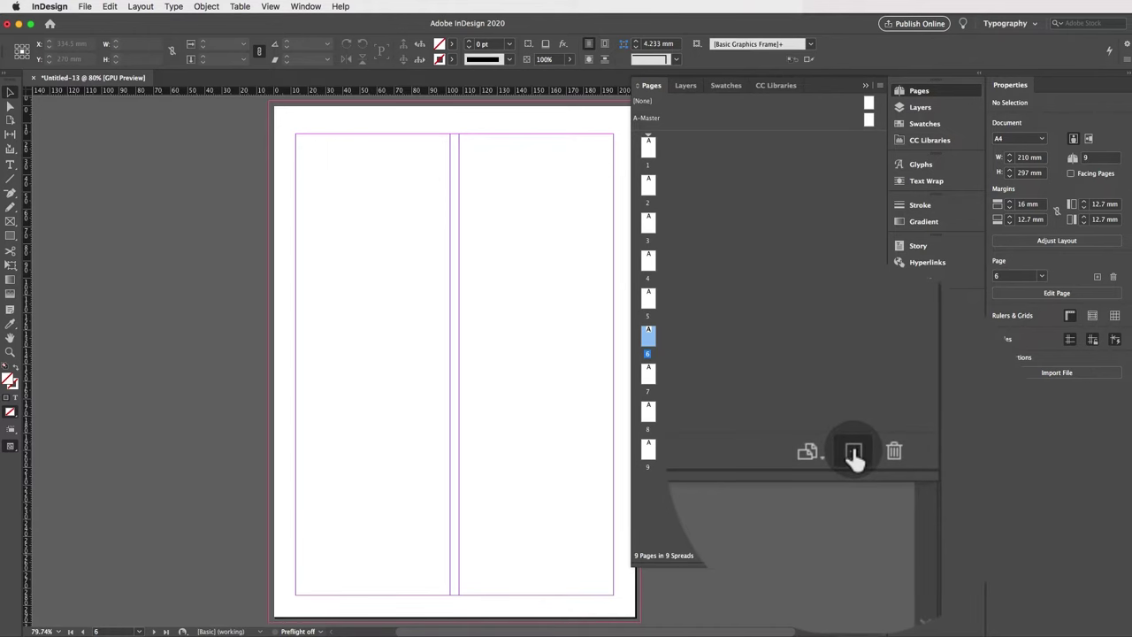
pyautogui.click(854, 555)
pyautogui.click(854, 555)
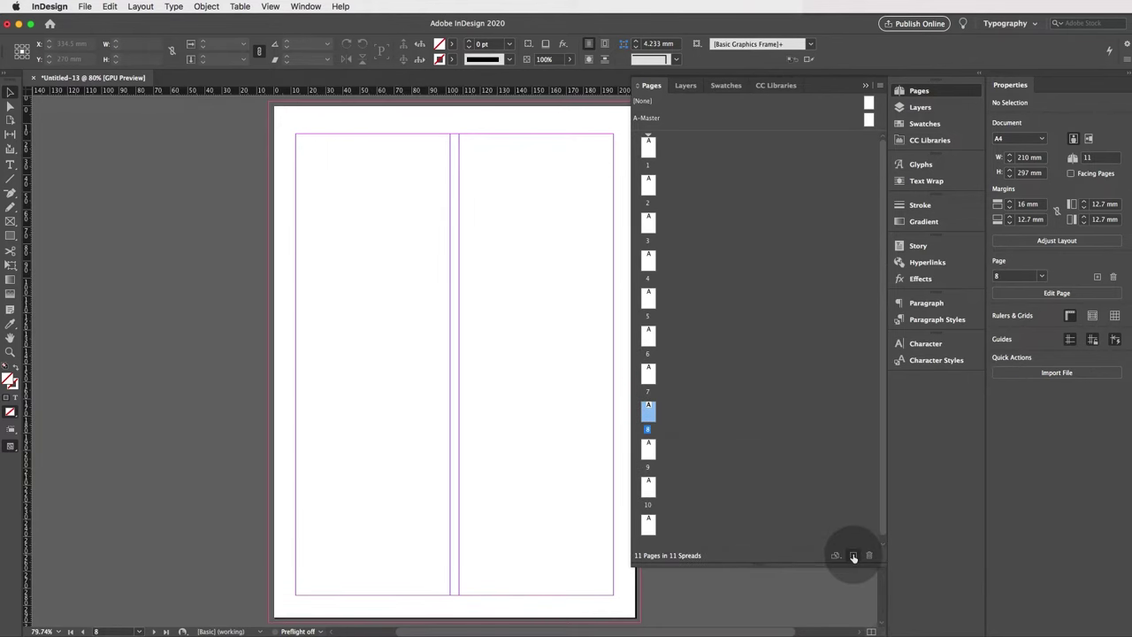
# Step: Draw a rectangular placeholder frame of about 184.6 × 268.3 mm on page 8, spanning the full area inside the margins
pyautogui.hscroll(3, 566, 291)
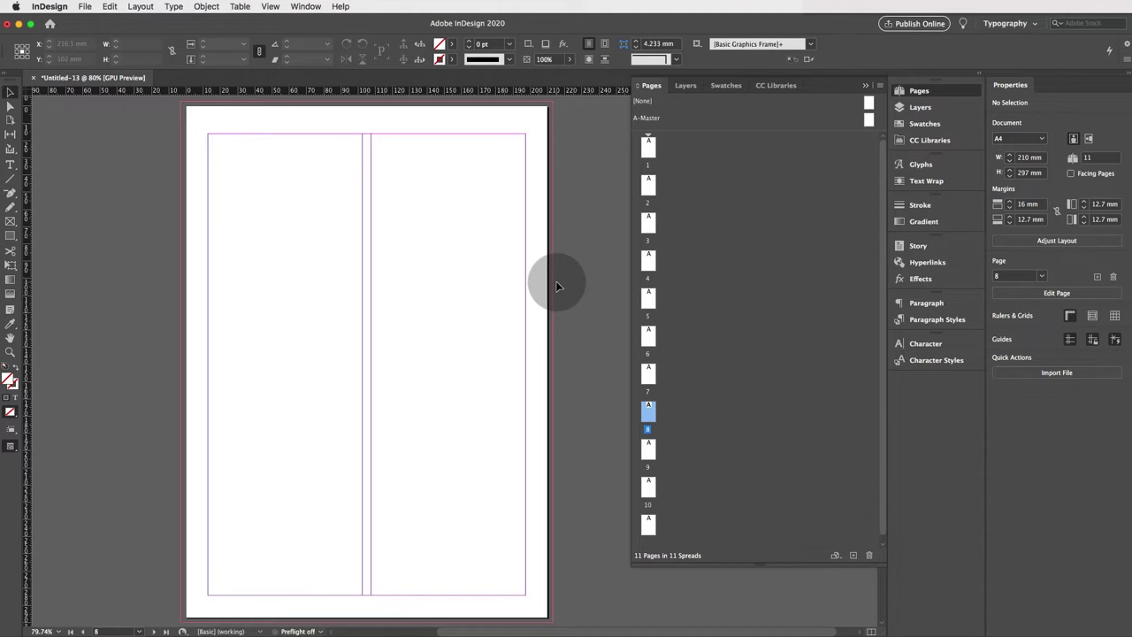
pyautogui.hscroll(-1, 556, 285)
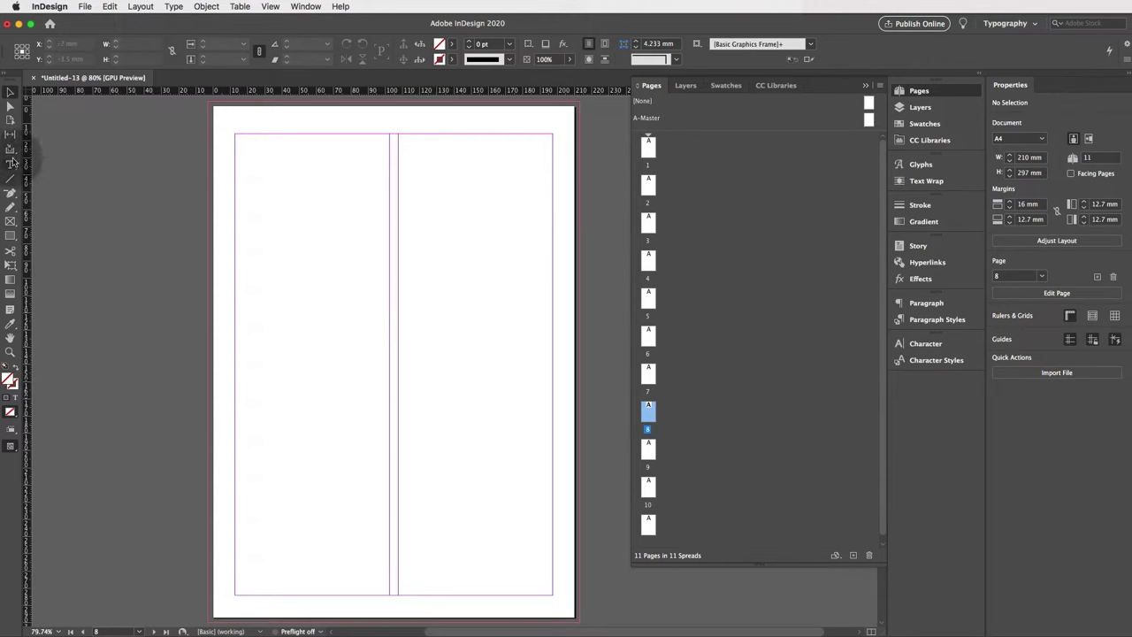
pyautogui.moveTo(11, 221); pyautogui.dragTo(47, 238)
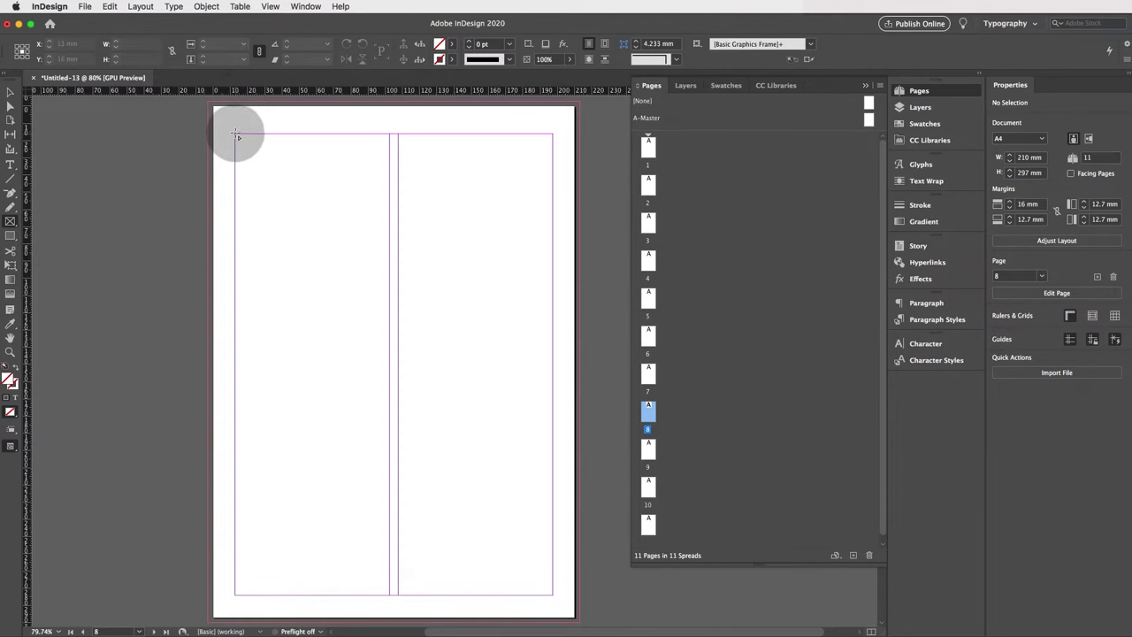
pyautogui.moveTo(237, 136); pyautogui.dragTo(553, 596)
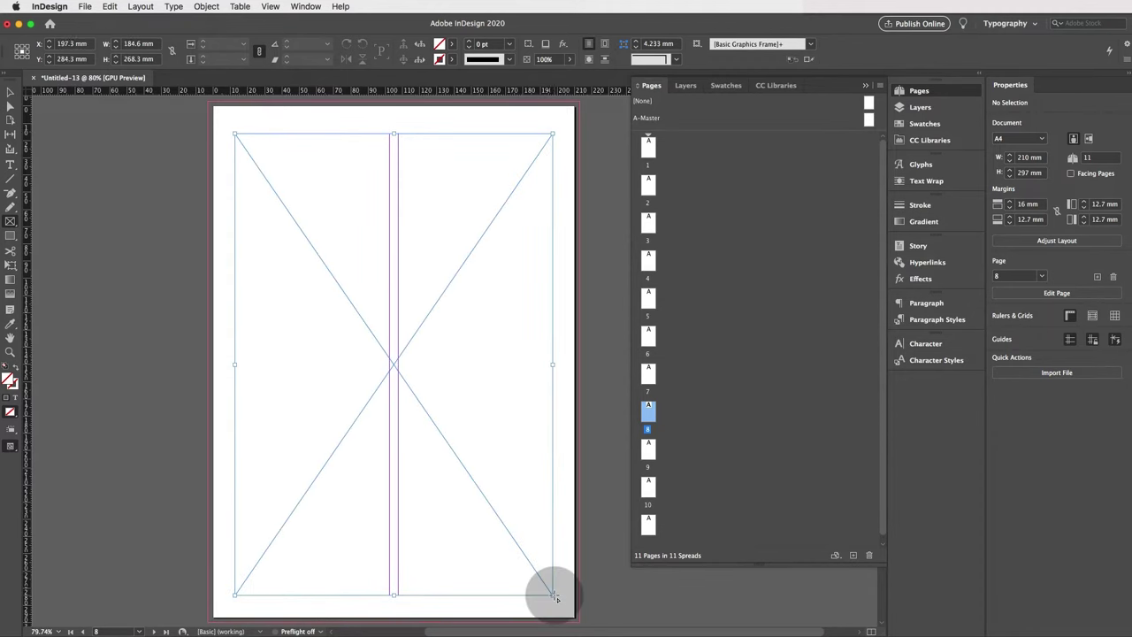
# Step: Place the night-time photo of the tall building and street from the Images folder into the frame on page 8
pyautogui.click(85, 7)
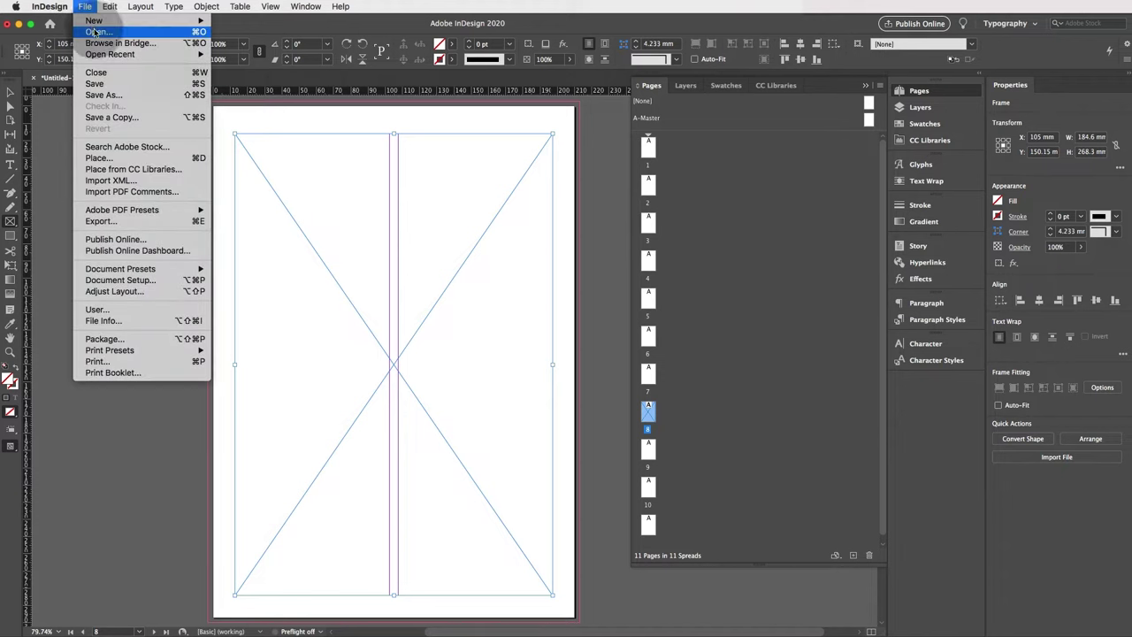
pyautogui.click(136, 156)
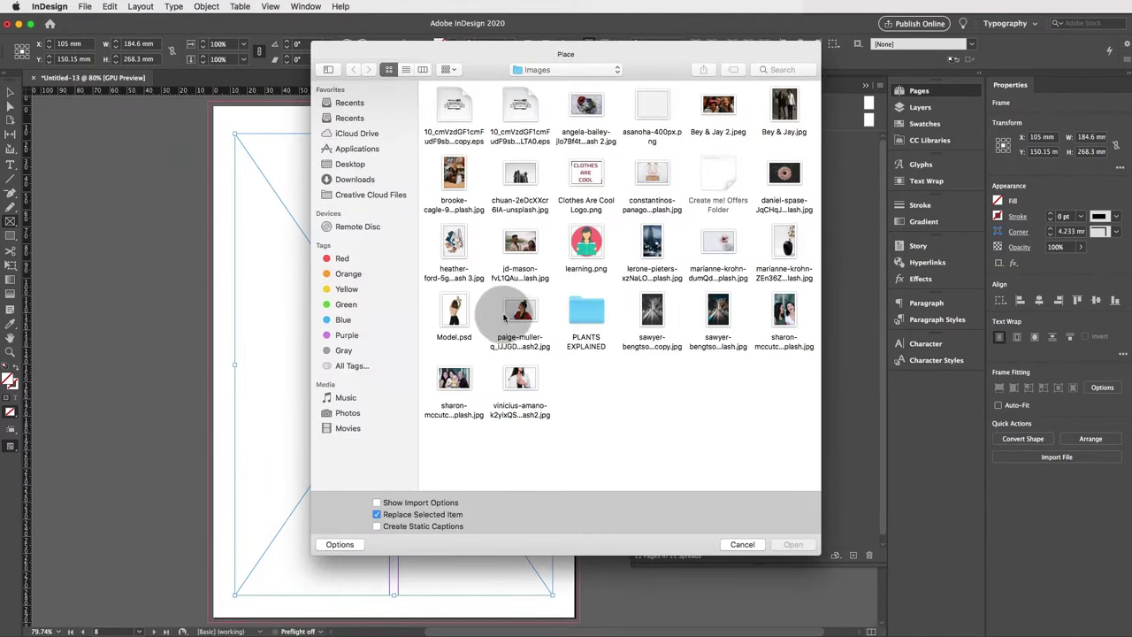
pyautogui.click(504, 318)
pyautogui.click(652, 244)
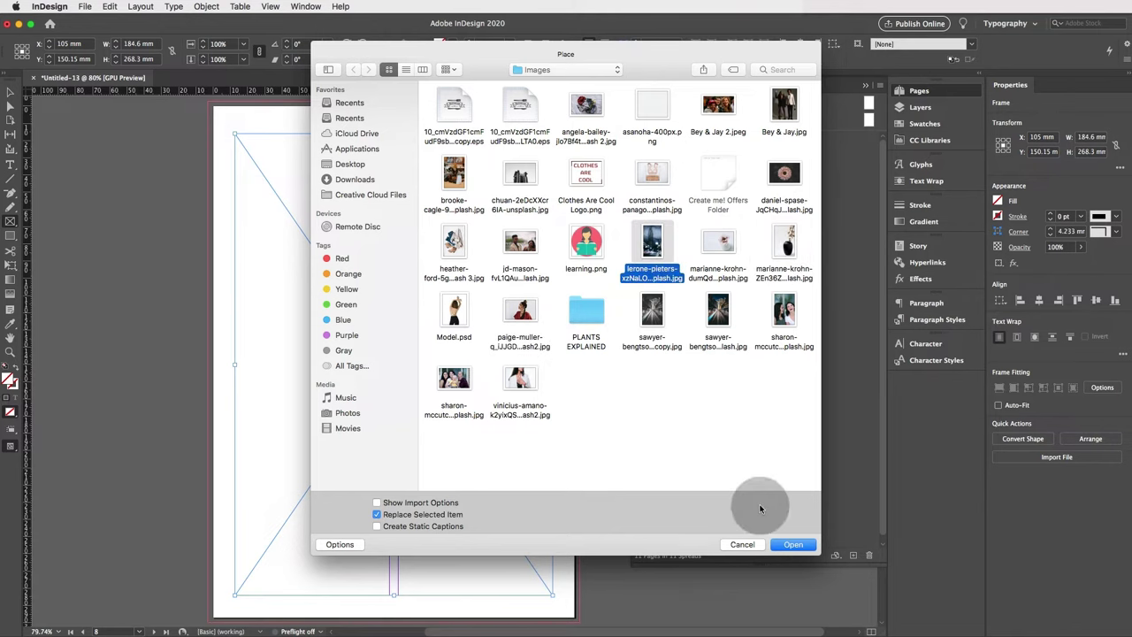
pyautogui.click(789, 545)
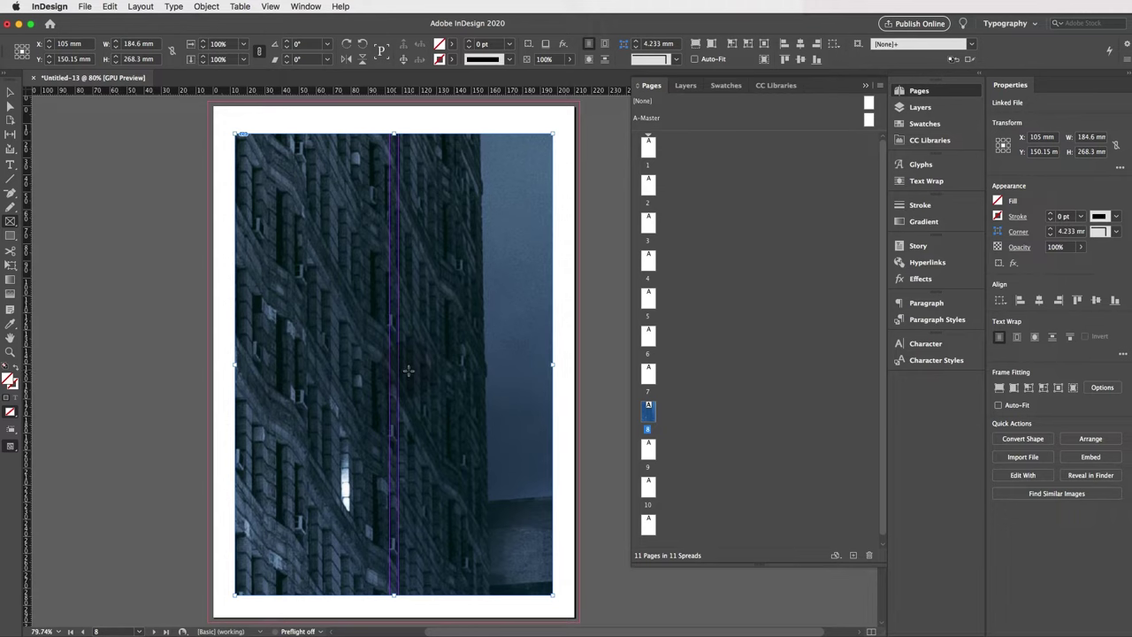
# Step: Apply Content-Aware Fit to the photo on page 8 and return to the Selection tool
pyautogui.rightClick(337, 330)
pyautogui.moveTo(409, 440)
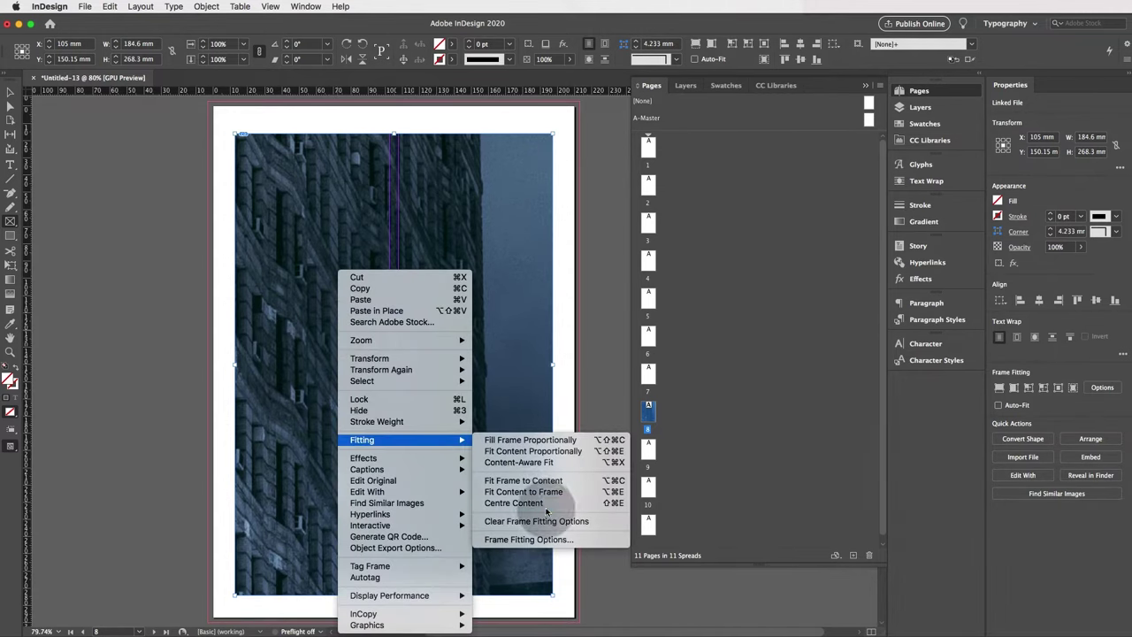
pyautogui.click(549, 463)
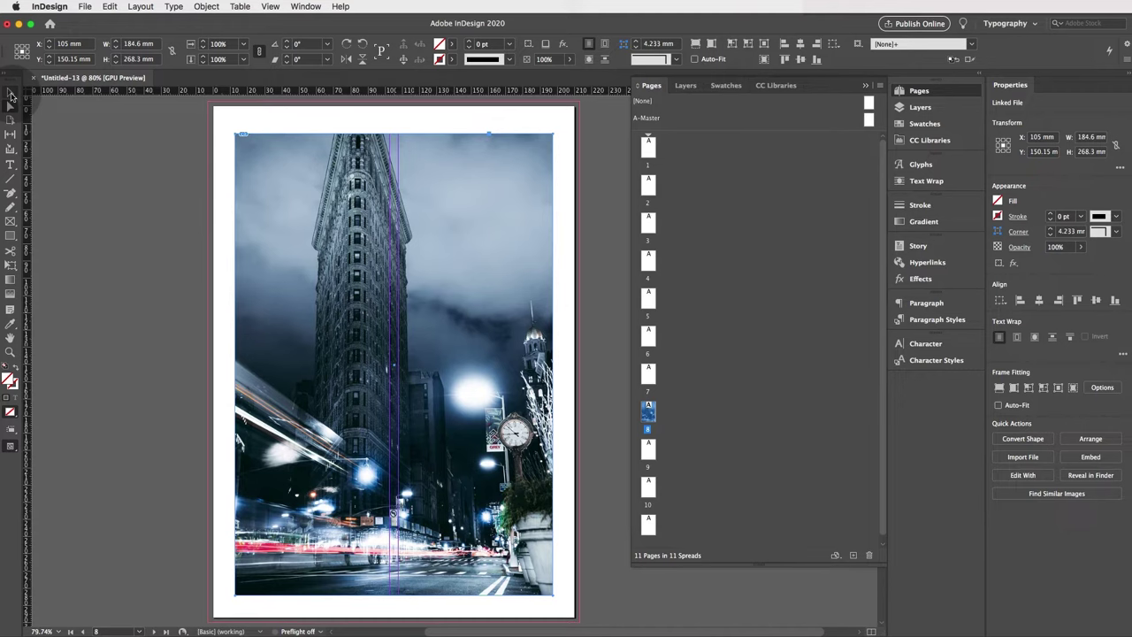
pyautogui.click(11, 95)
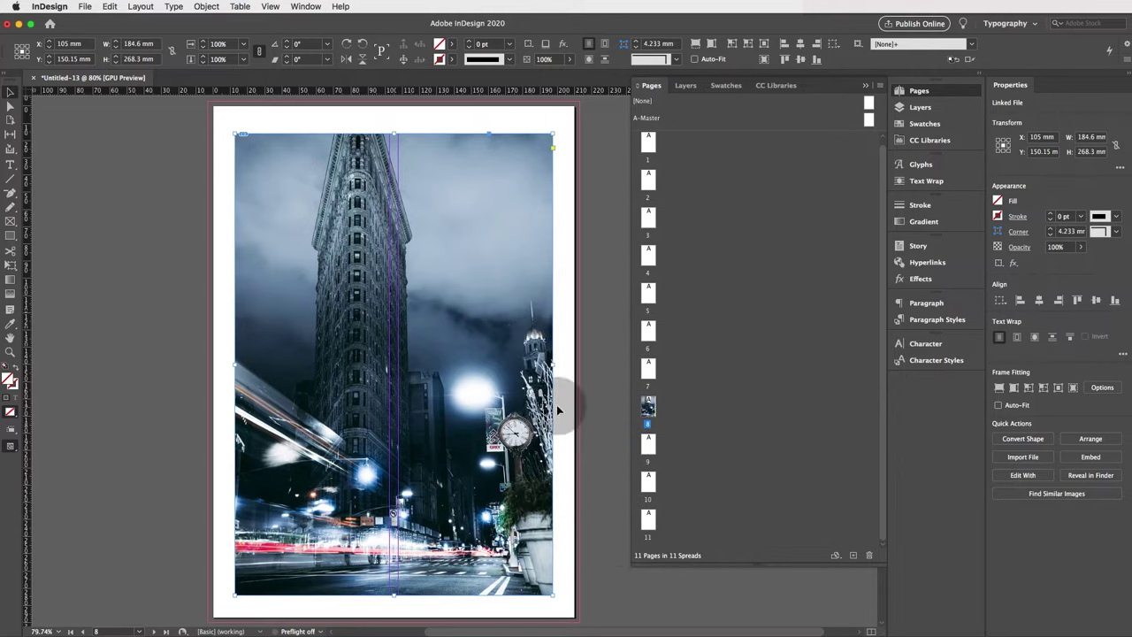
# Step: Move the photo page from position 8 to the start of the document, check it, and shift it to position 2
pyautogui.click(646, 412)
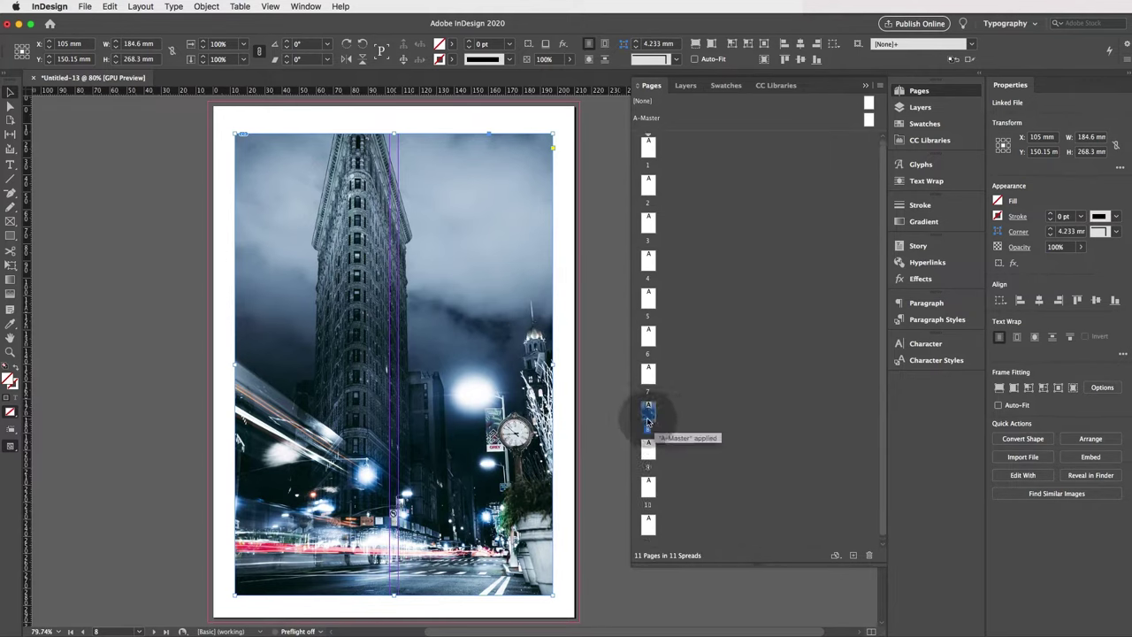
pyautogui.moveTo(647, 421); pyautogui.dragTo(651, 225)
pyautogui.click(646, 257)
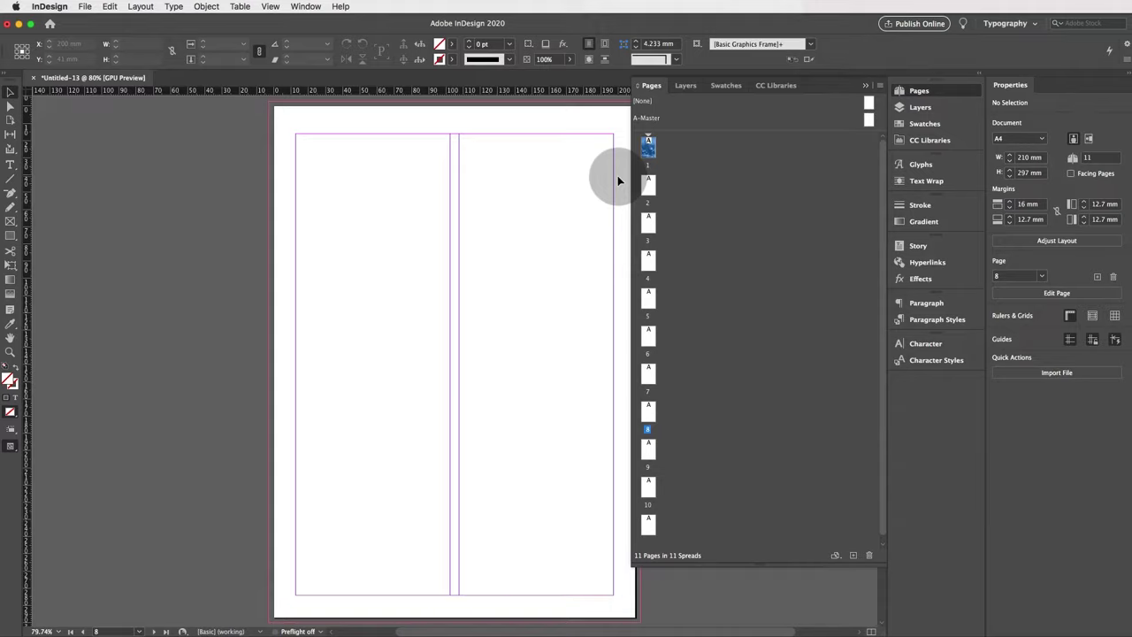
pyautogui.scroll(-10, 583, 193)
pyautogui.scroll(15, 560, 212)
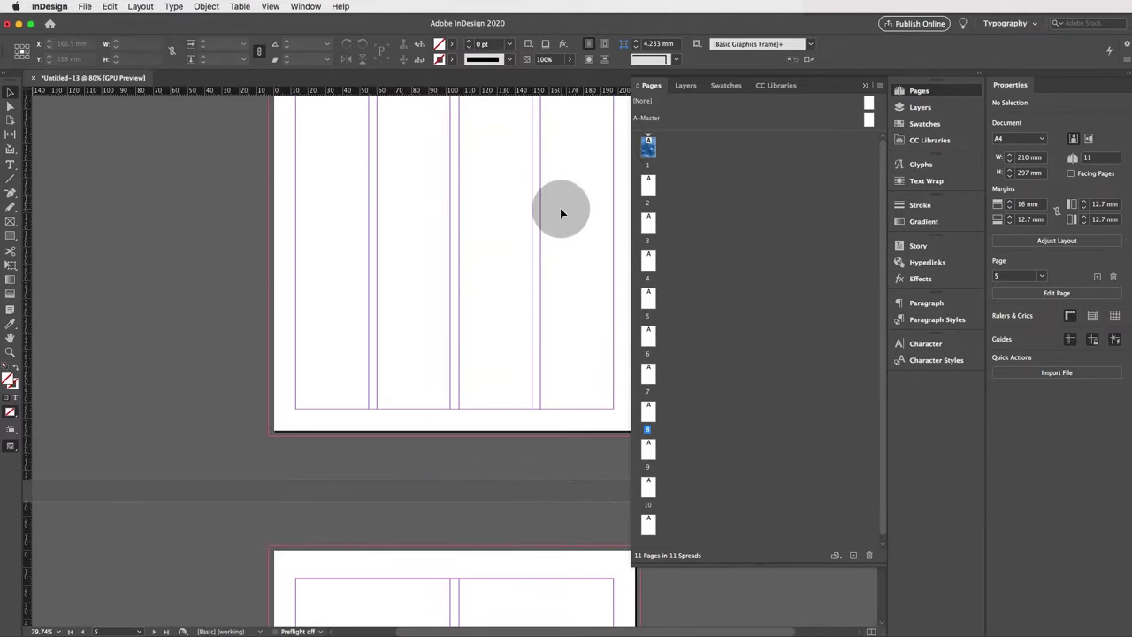
pyautogui.scroll(-5, 560, 213)
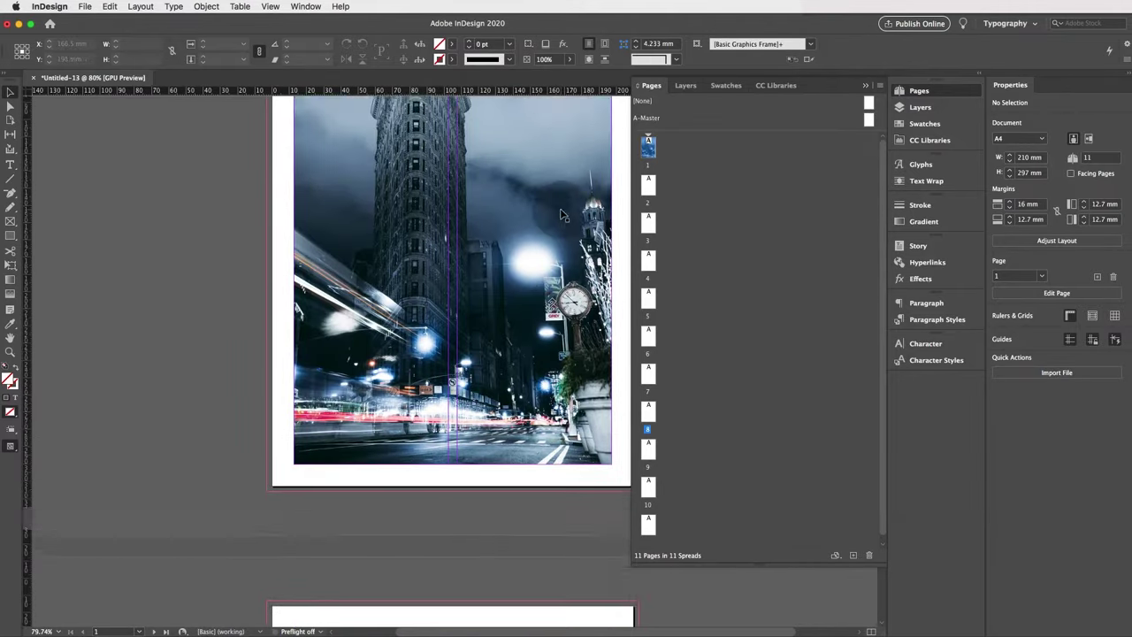
pyautogui.scroll(3, 560, 212)
pyautogui.hscroll(2, 560, 212)
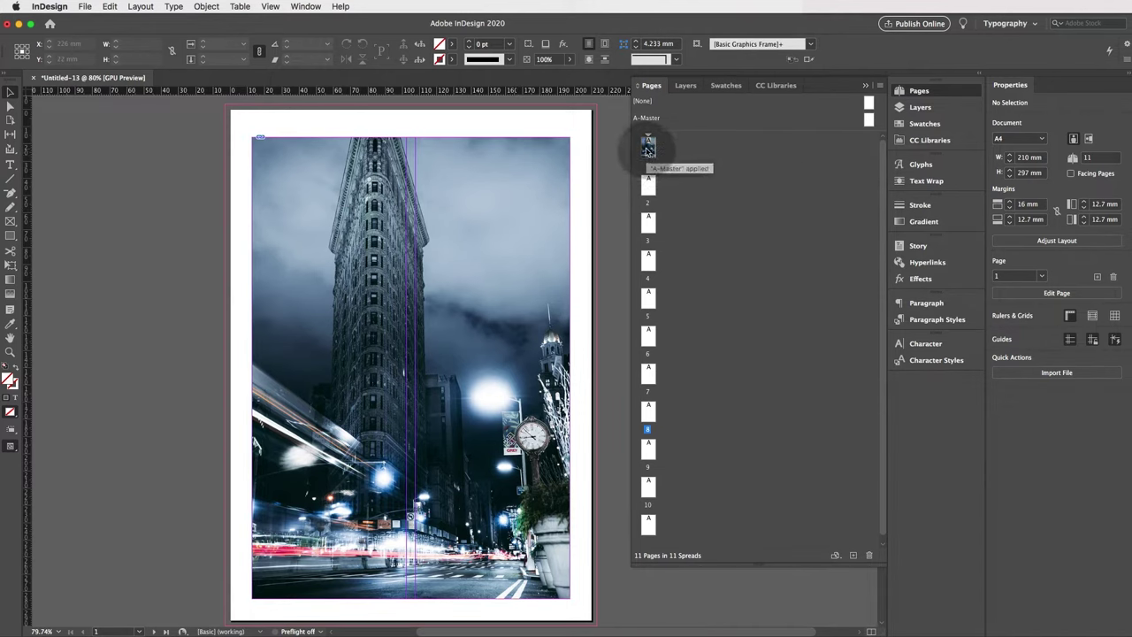
pyautogui.moveTo(648, 150); pyautogui.dragTo(643, 223)
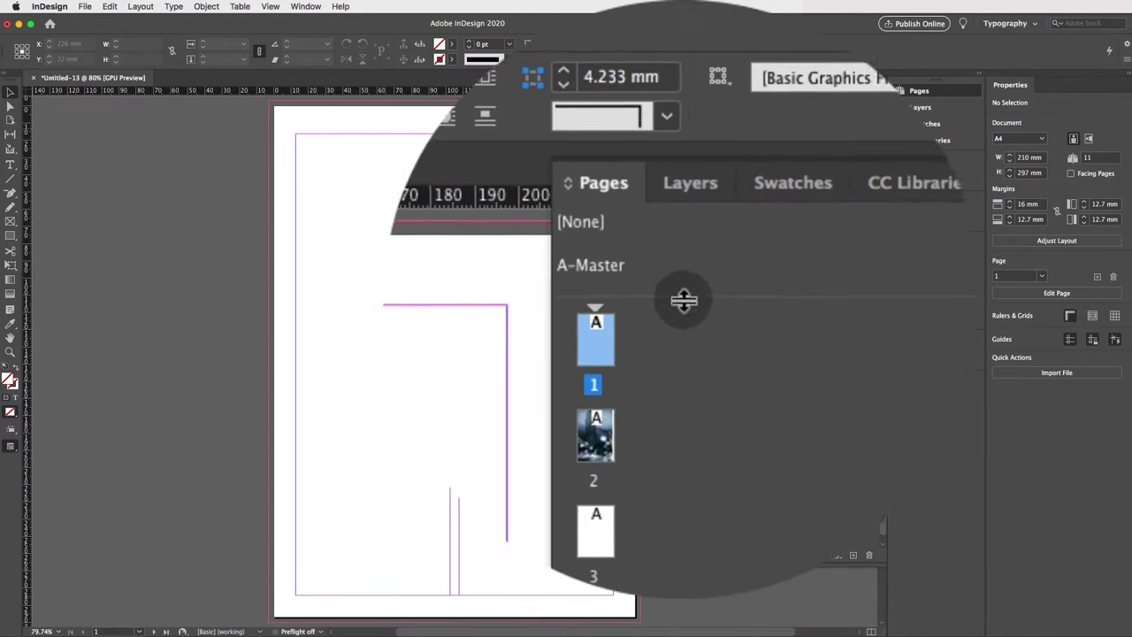
# Step: Enlarge the master pages area of the page list and open A-Master for editing
pyautogui.moveTo(870, 125); pyautogui.dragTo(776, 170)
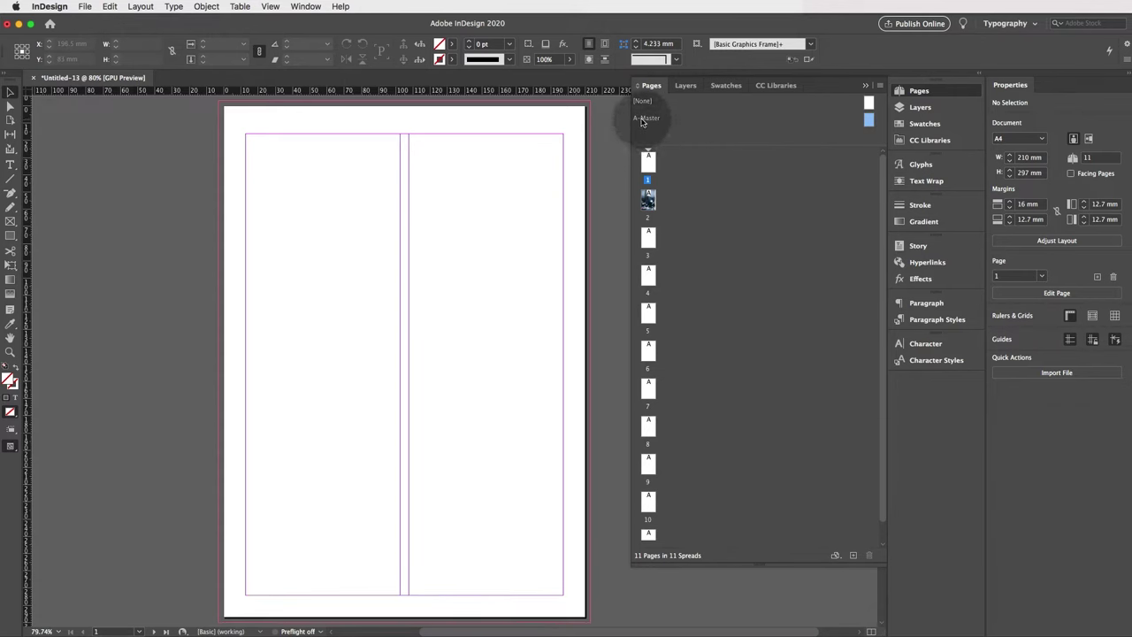
pyautogui.doubleClick(868, 120)
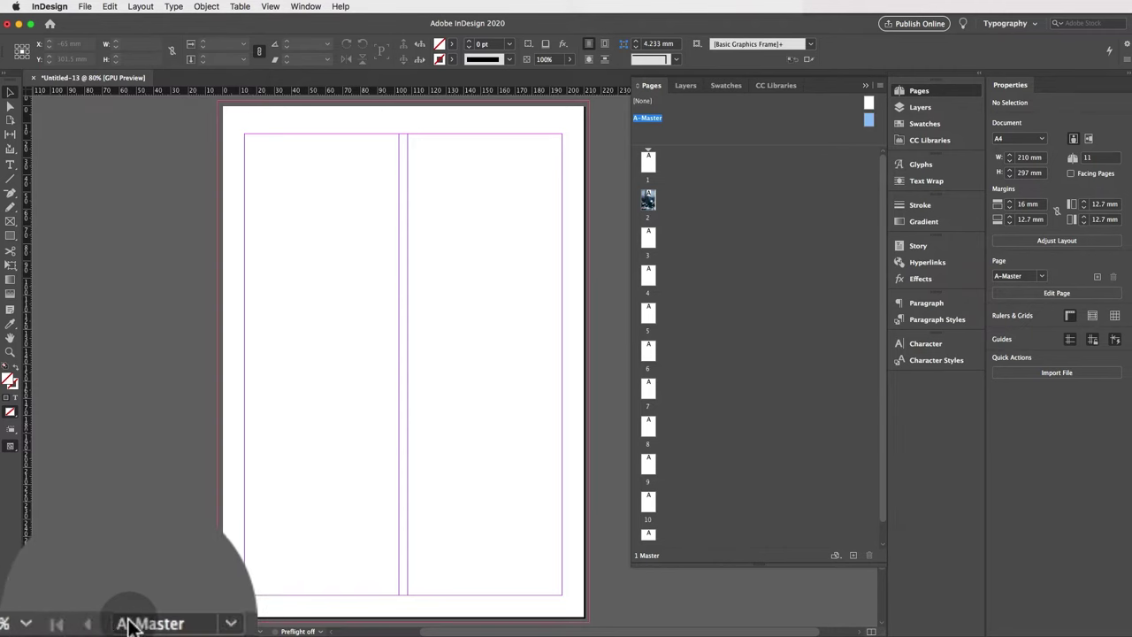
pyautogui.click(137, 629)
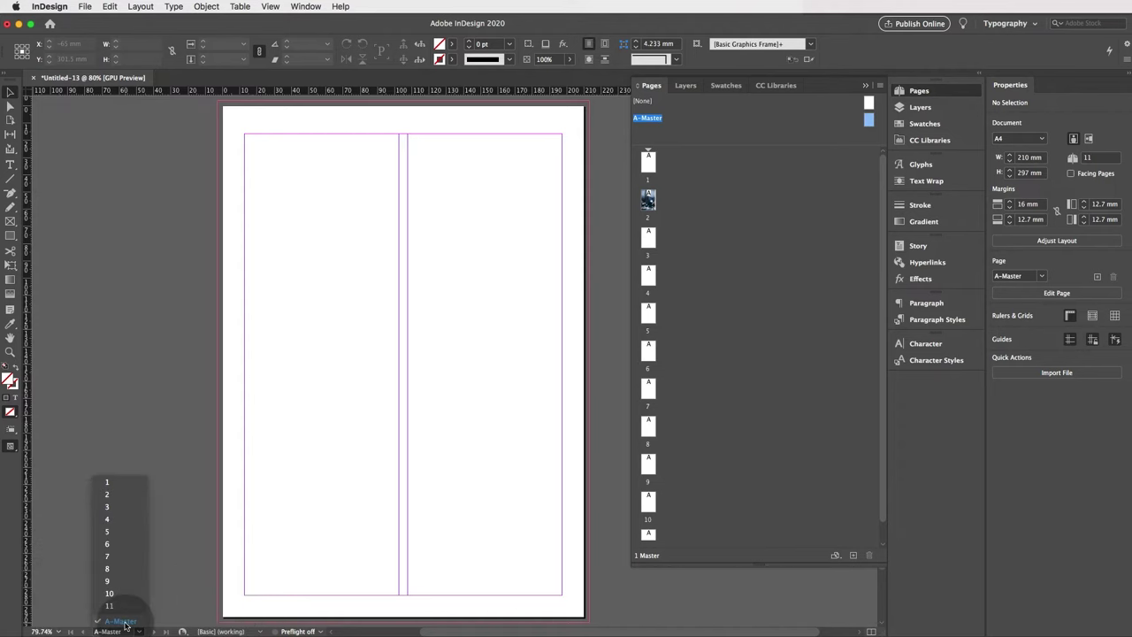
pyautogui.click(120, 611)
pyautogui.hscroll(3, 358, 537)
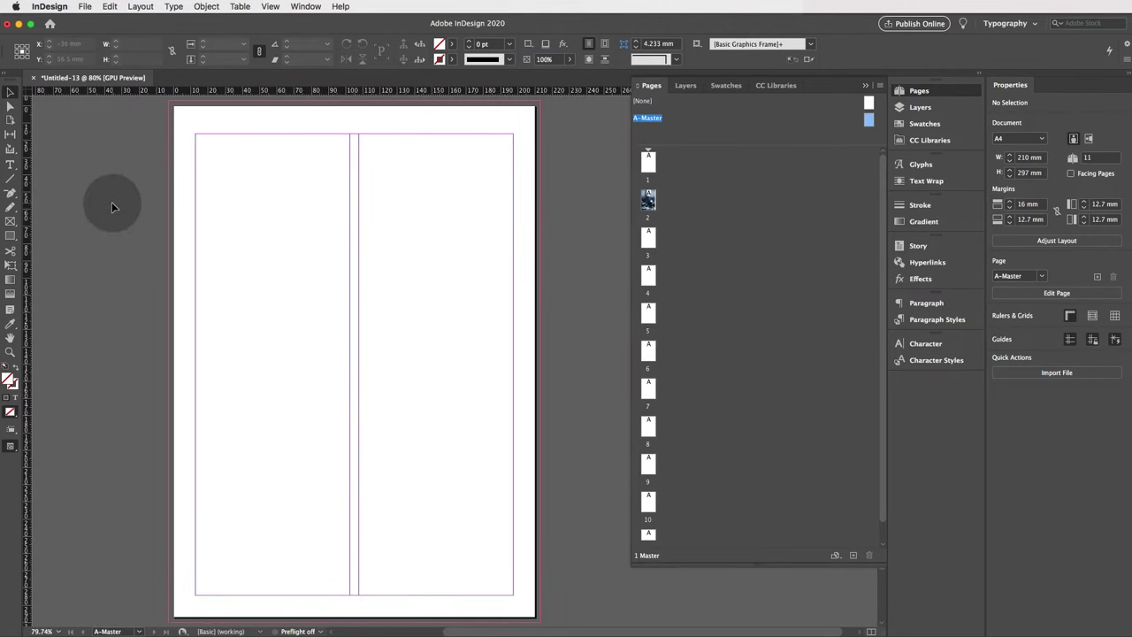
pyautogui.scroll(-1, 104, 204)
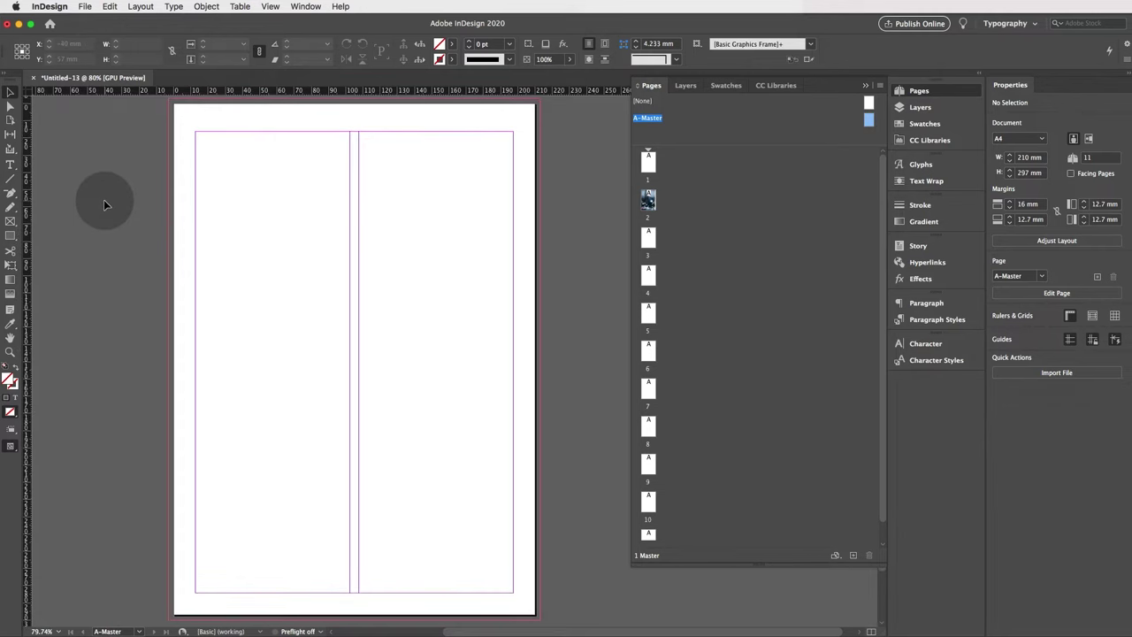
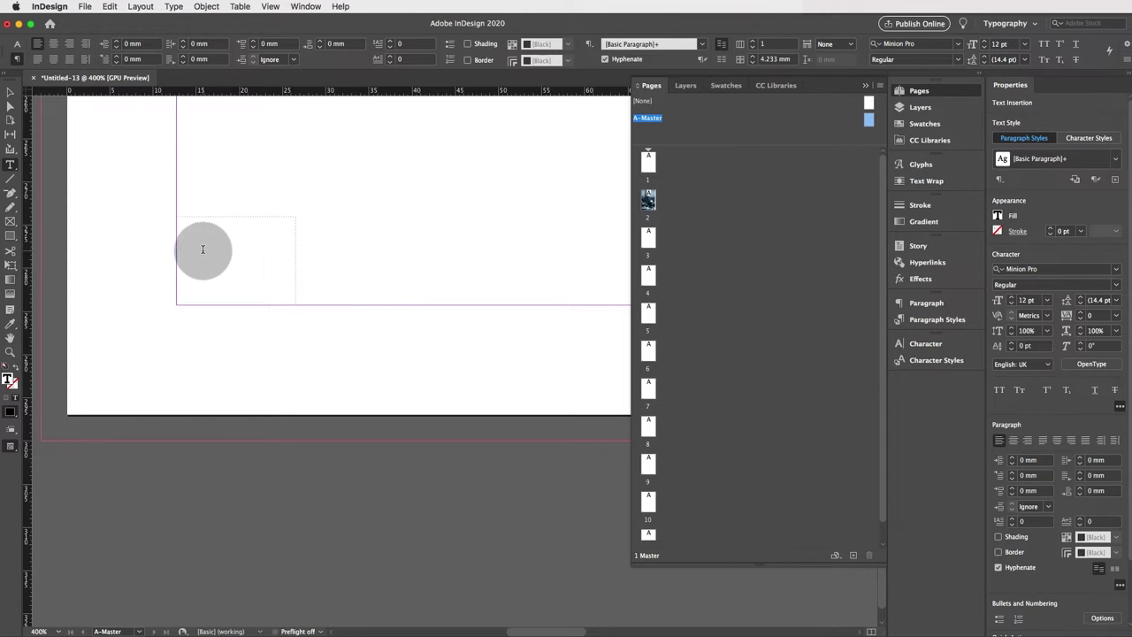
# Step: Insert a Current Page Number marker into the small text frame at the lower-left margin corner of A-Master
pyautogui.hscroll(2, 199, 251)
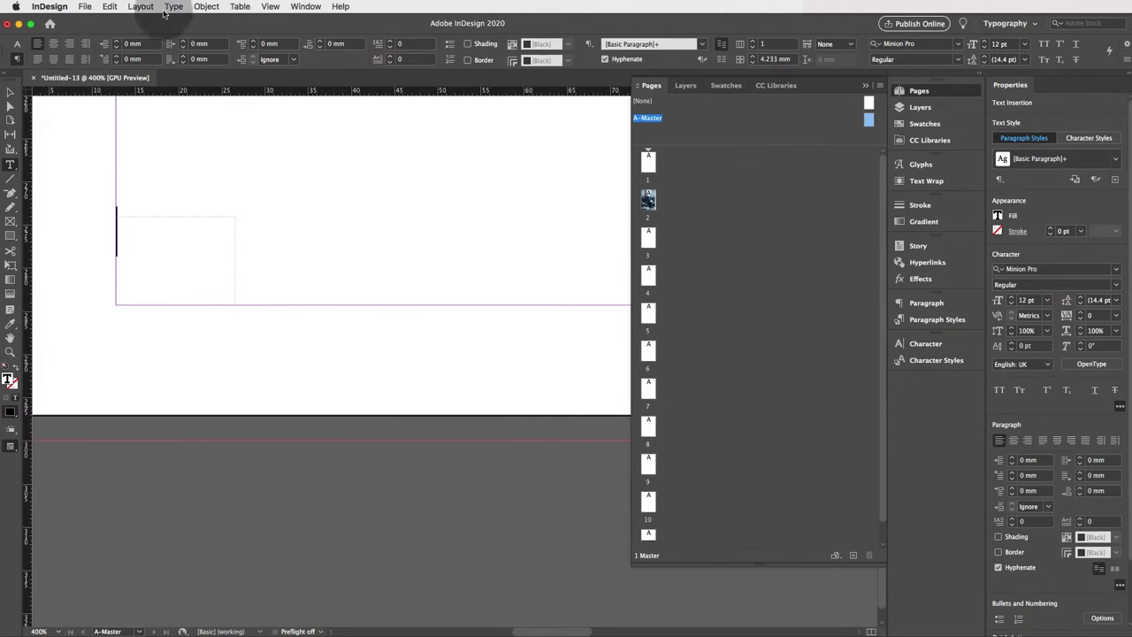
pyautogui.click(175, 7)
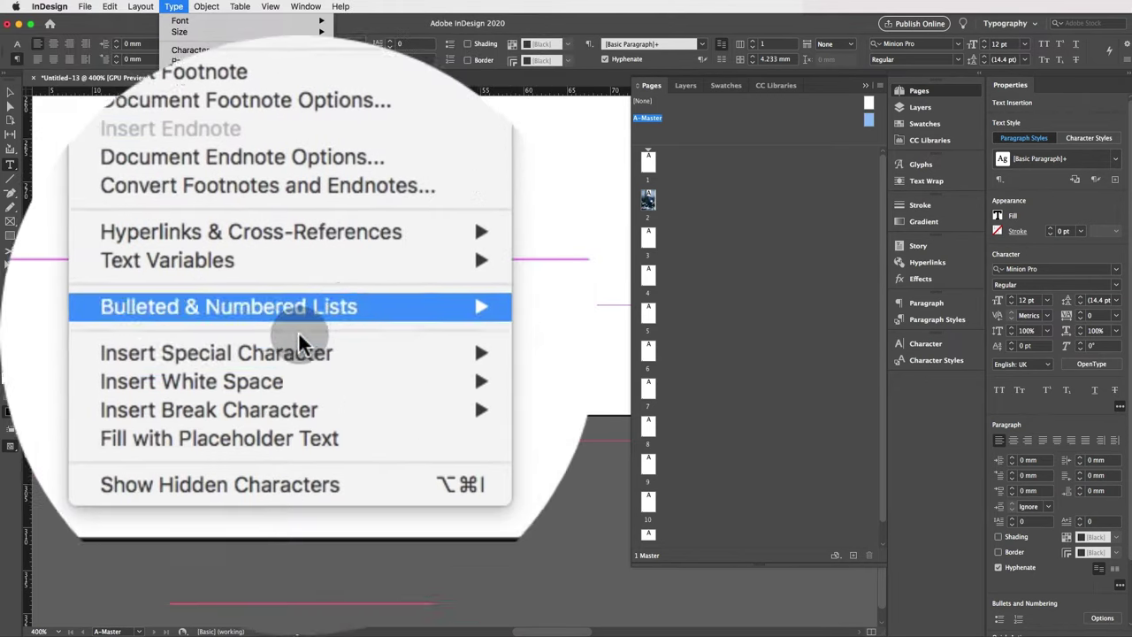
pyautogui.moveTo(252, 342)
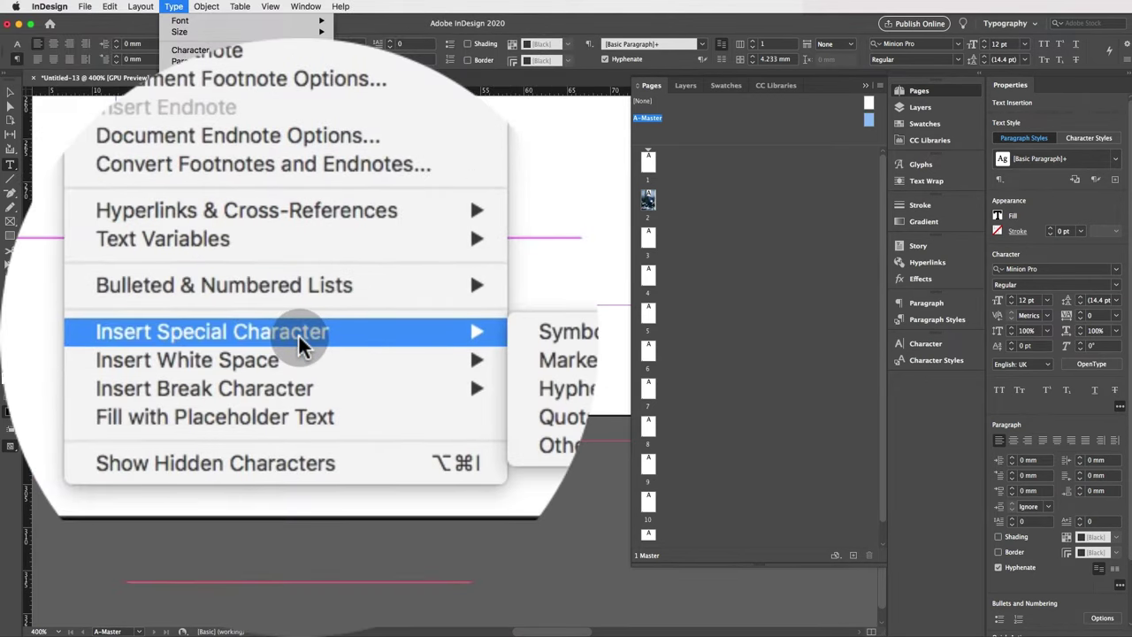
pyautogui.moveTo(403, 334)
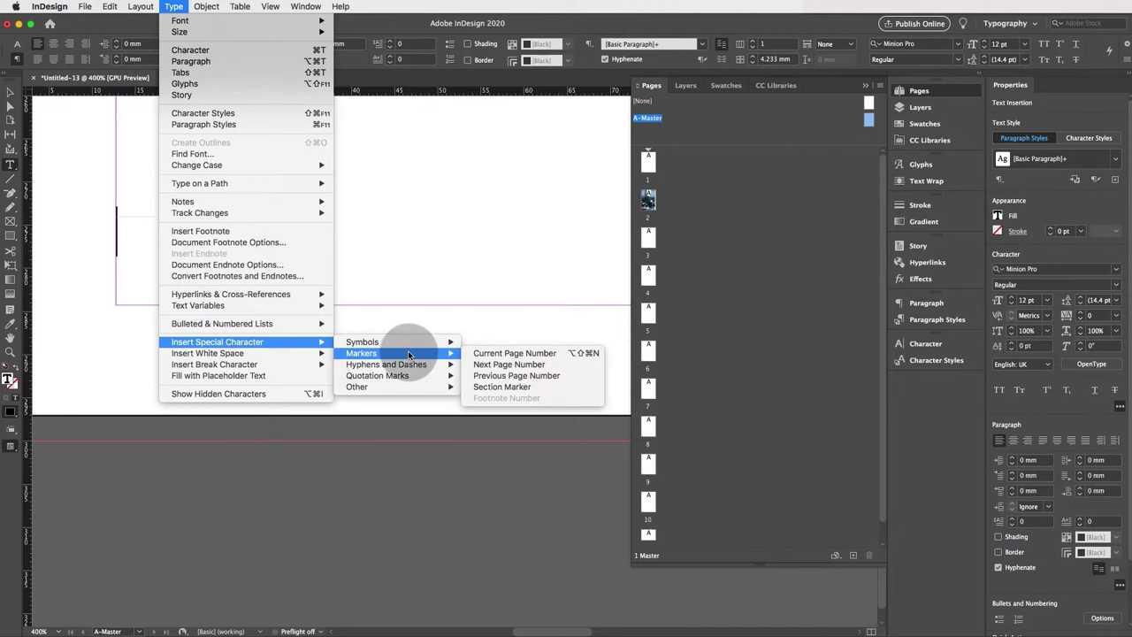
pyautogui.click(502, 354)
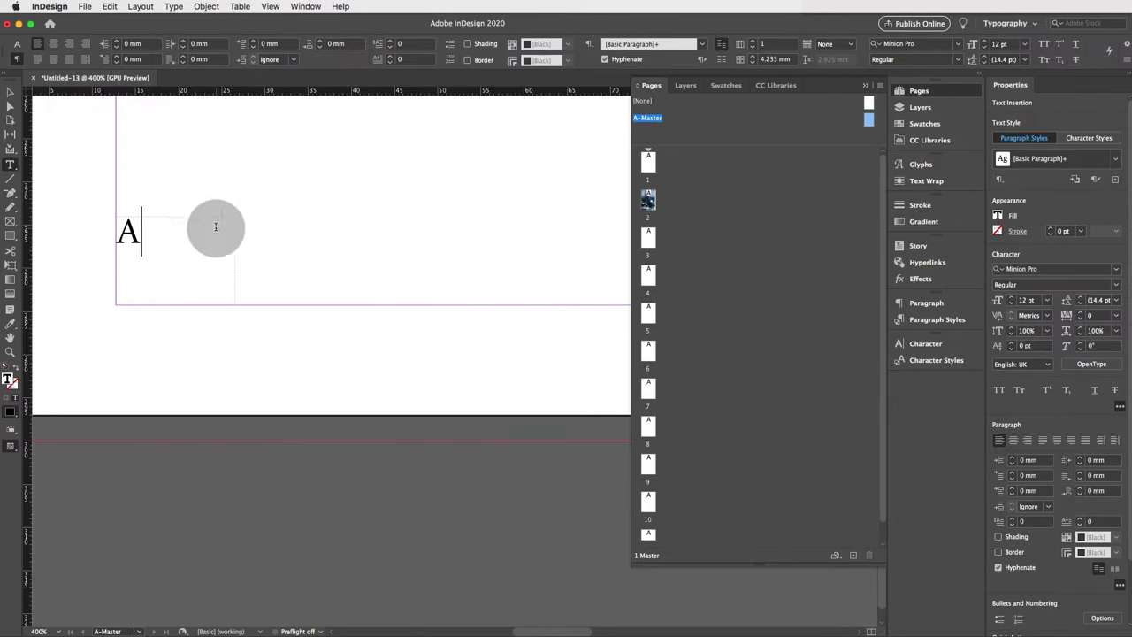
# Step: Inspect the page number marker on A-Master, deselect it and return to a wider view of the page
pyautogui.moveTo(215, 226); pyautogui.dragTo(121, 225)
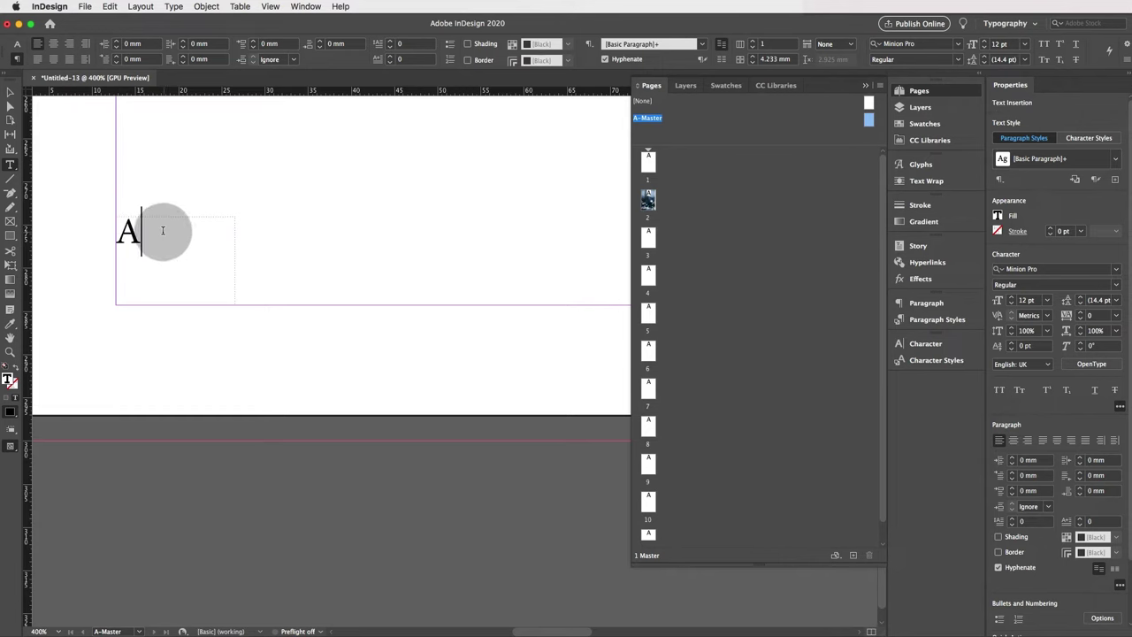
pyautogui.hscroll(-2, 164, 263)
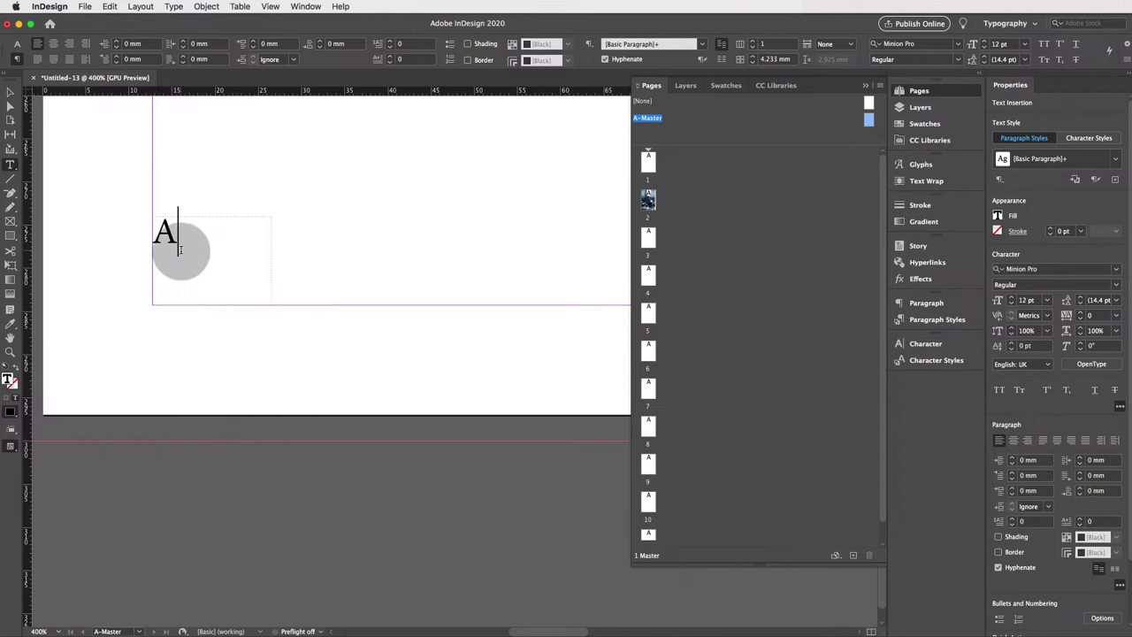
pyautogui.scroll(1, 206, 247)
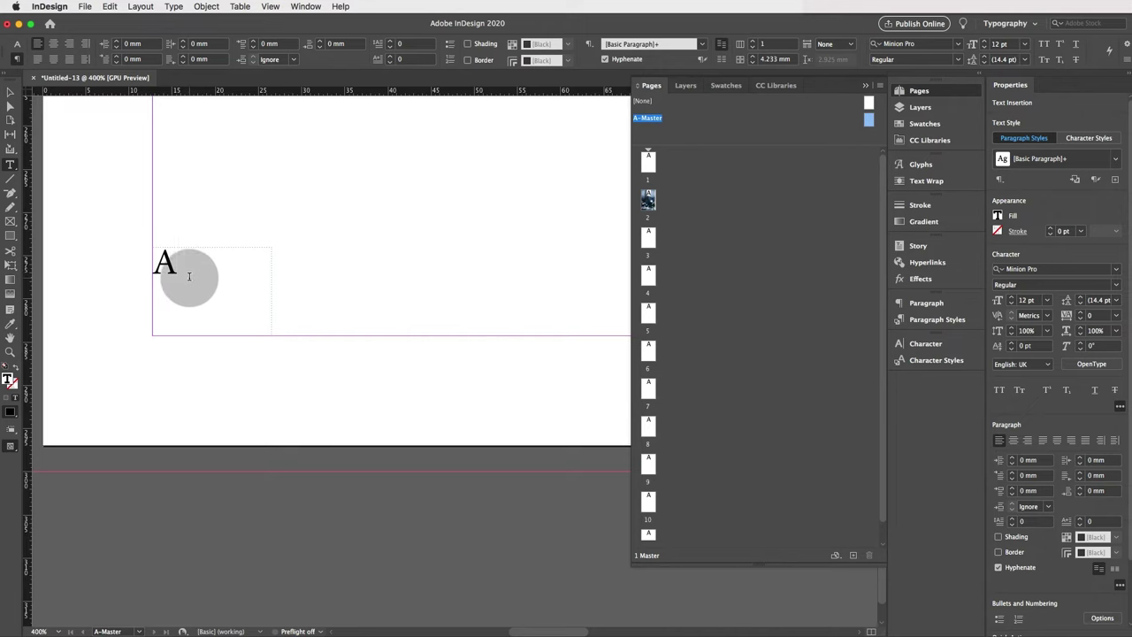
pyautogui.moveTo(215, 268); pyautogui.dragTo(187, 268)
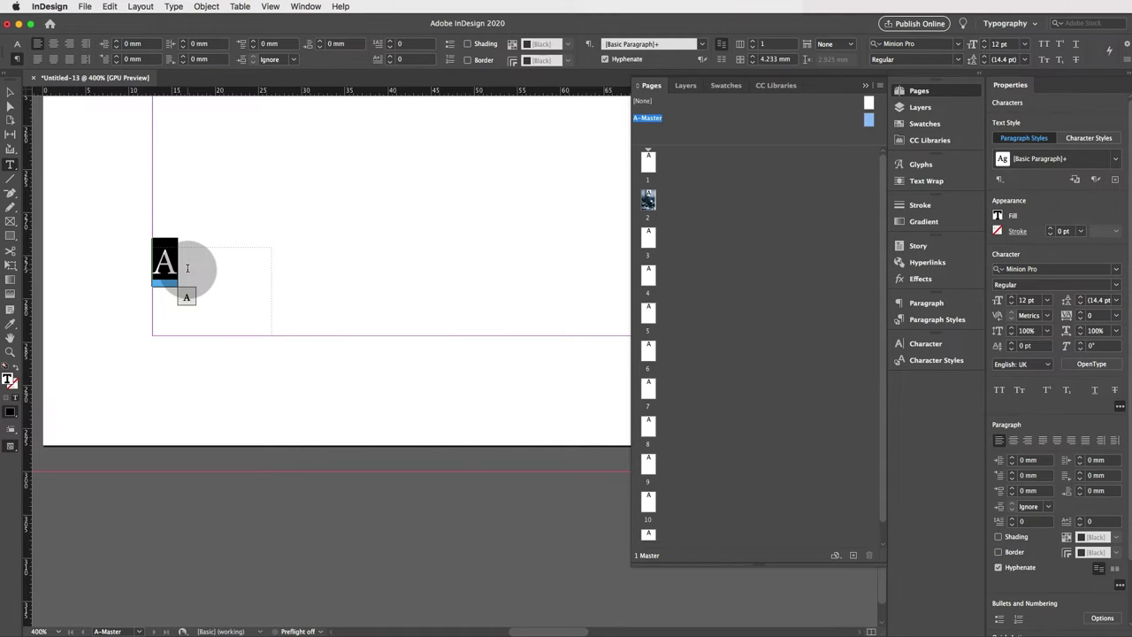
pyautogui.moveTo(186, 267); pyautogui.dragTo(187, 267)
pyautogui.press('super+minus')
pyautogui.press('super+minus')
pyautogui.press('super+minus')
pyautogui.press('super+minus')
pyautogui.press('super+minus')
pyautogui.click(184, 266)
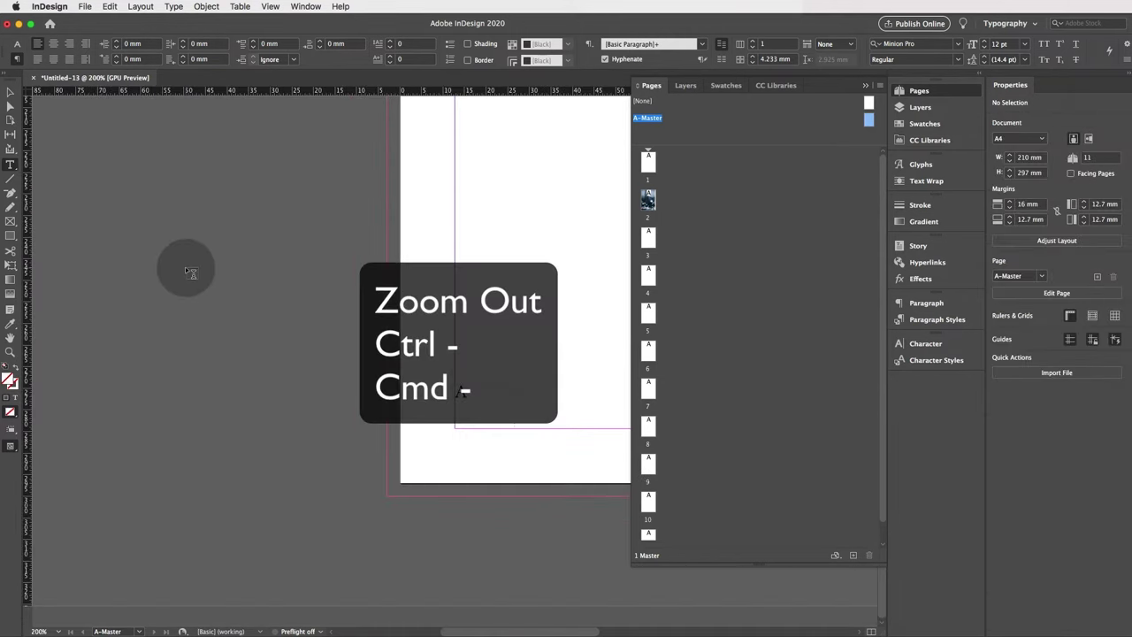
# Step: Switch from A-Master to the document pages and magnify the page number in the lower-left corner of page 1
pyautogui.press('super+minus')
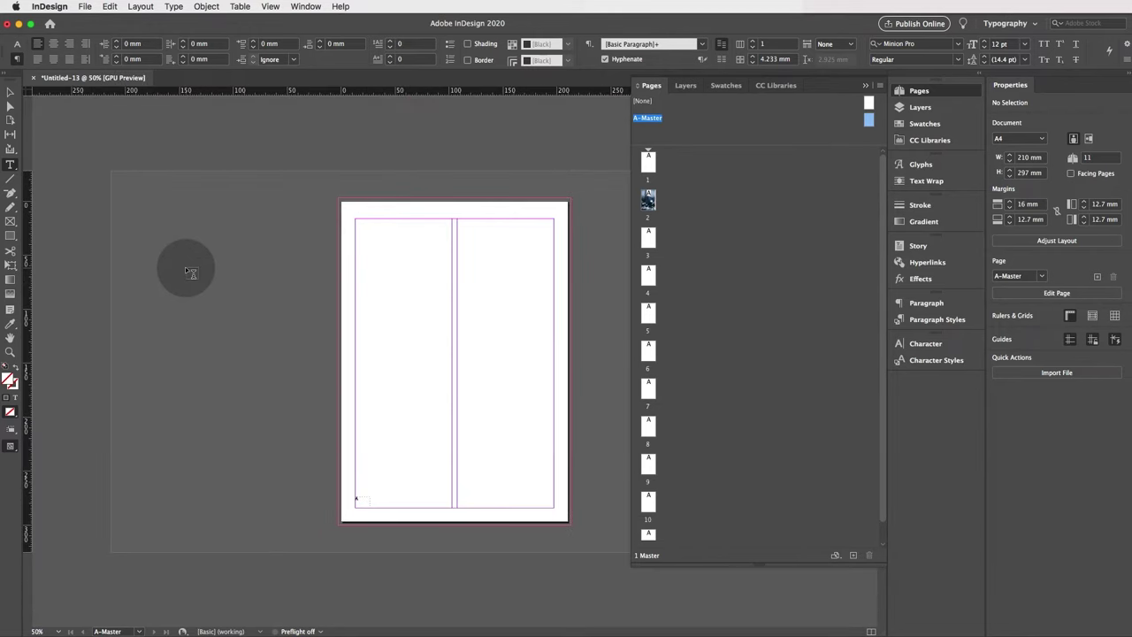
pyautogui.click(11, 92)
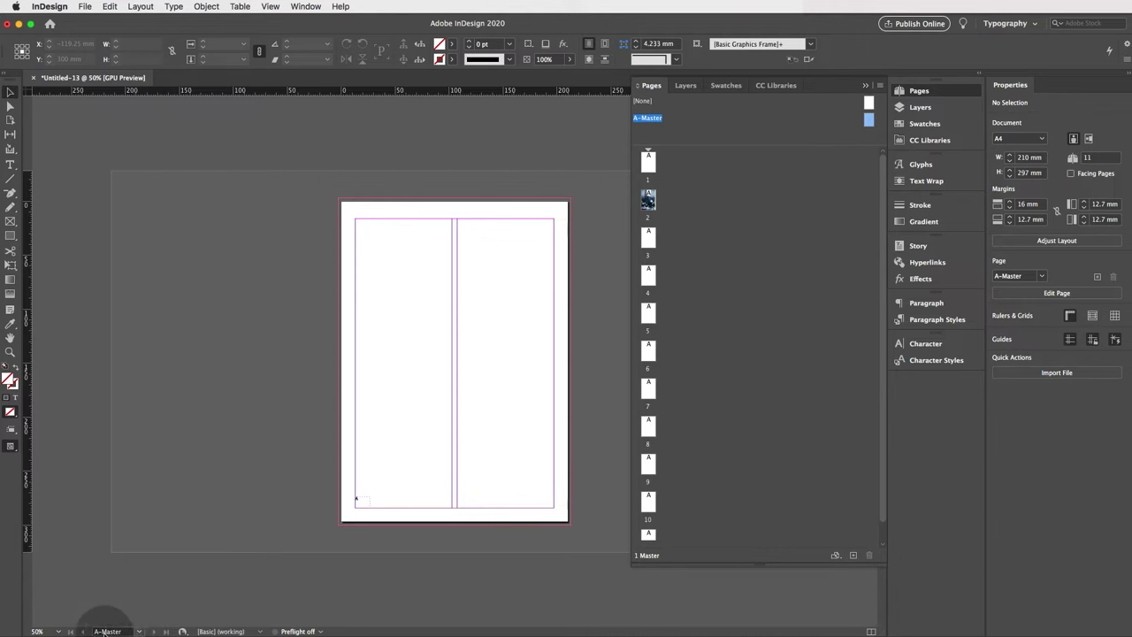
pyautogui.click(138, 632)
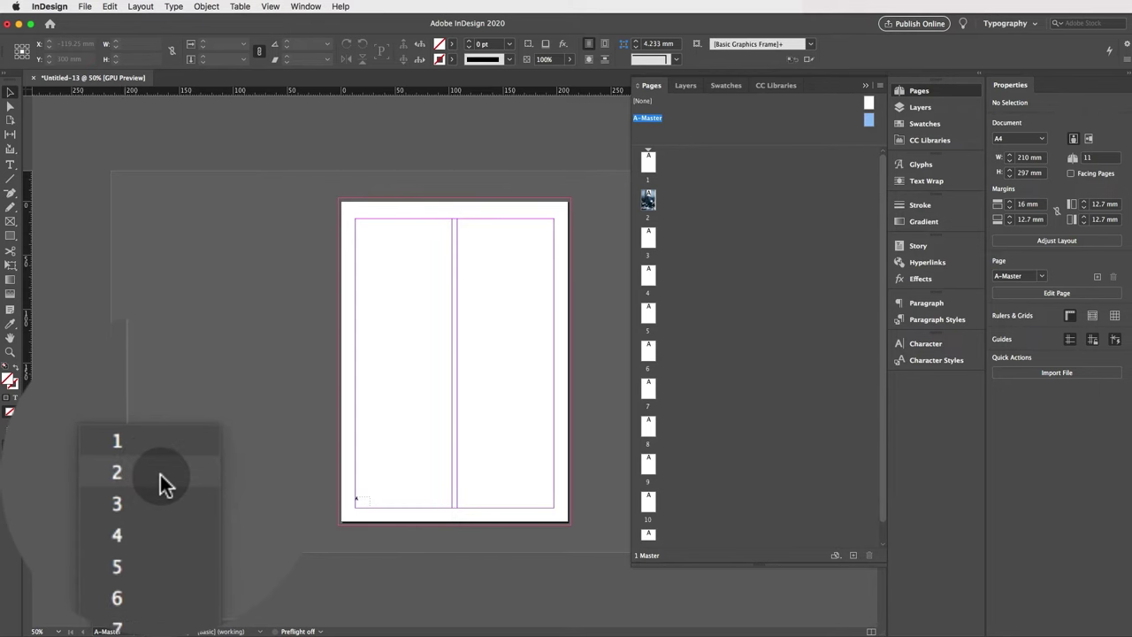
pyautogui.click(160, 474)
pyautogui.scroll(5, 370, 481)
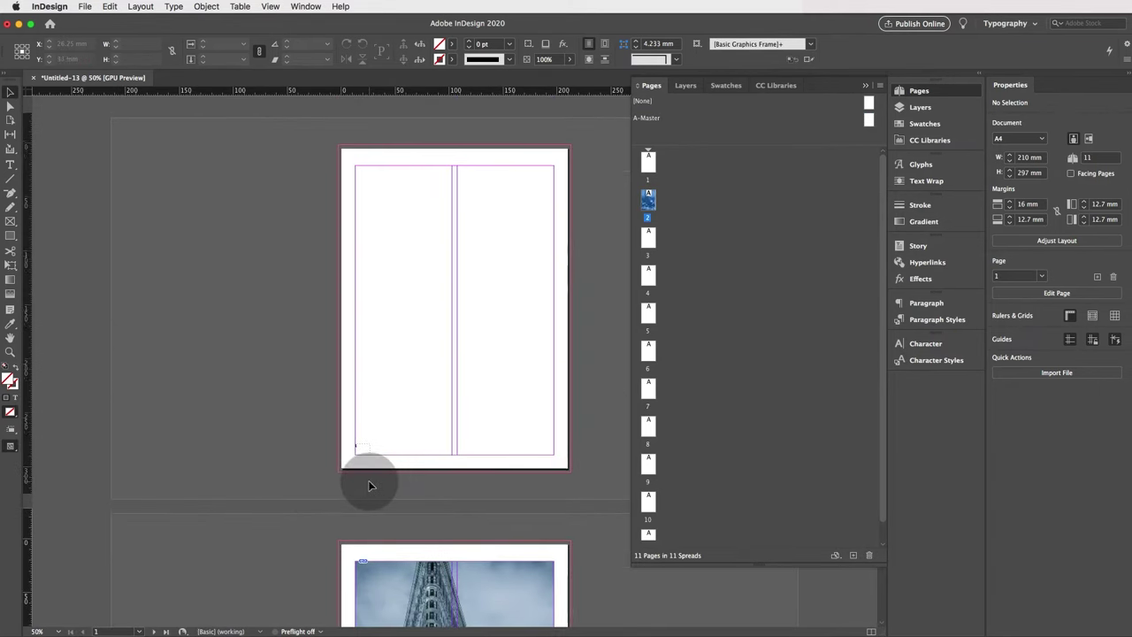
pyautogui.click(10, 353)
pyautogui.moveTo(416, 459); pyautogui.dragTo(447, 358)
pyautogui.hscroll(-5, 447, 359)
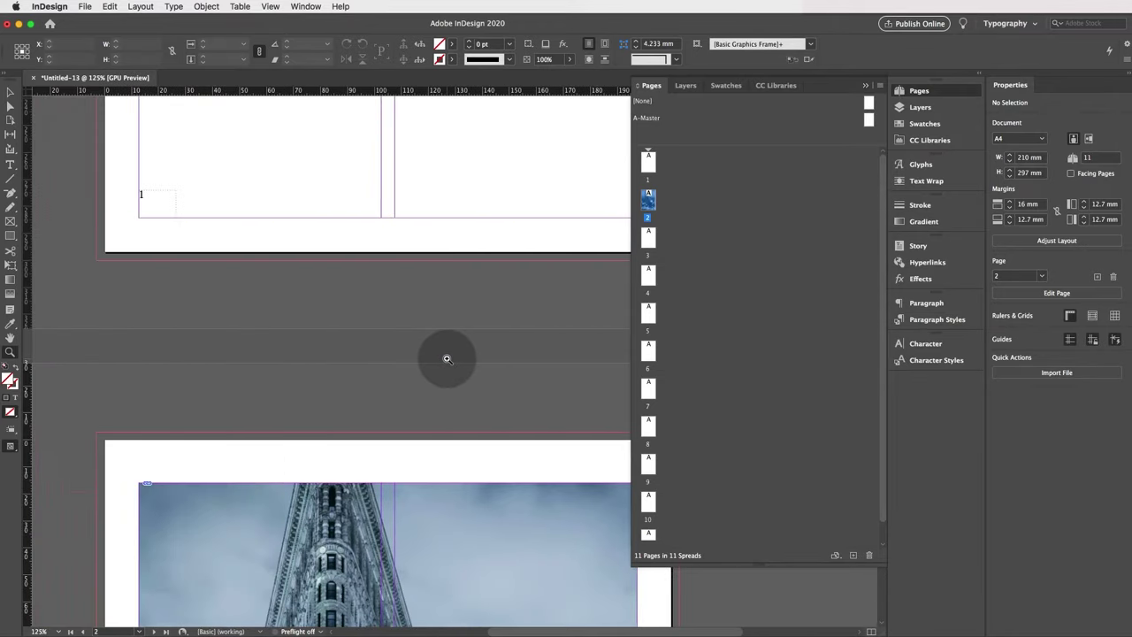
# Step: Check the automatic page number in the lower-left margin corner of each page from page 2 through page 11
pyautogui.scroll(-15, 445, 360)
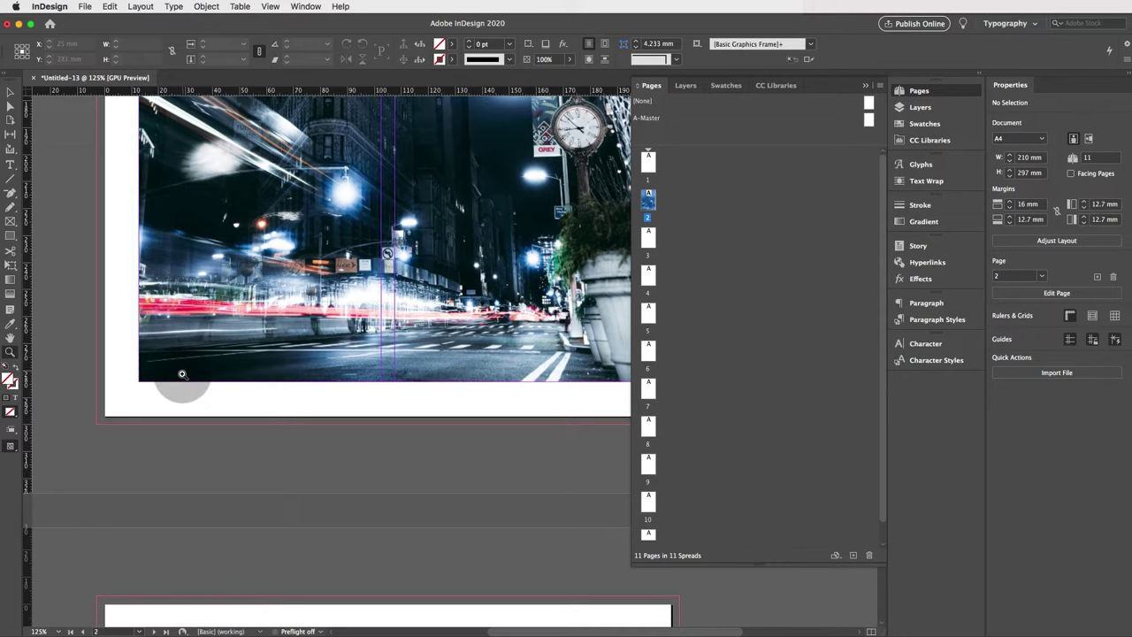
pyautogui.scroll(-10, 181, 375)
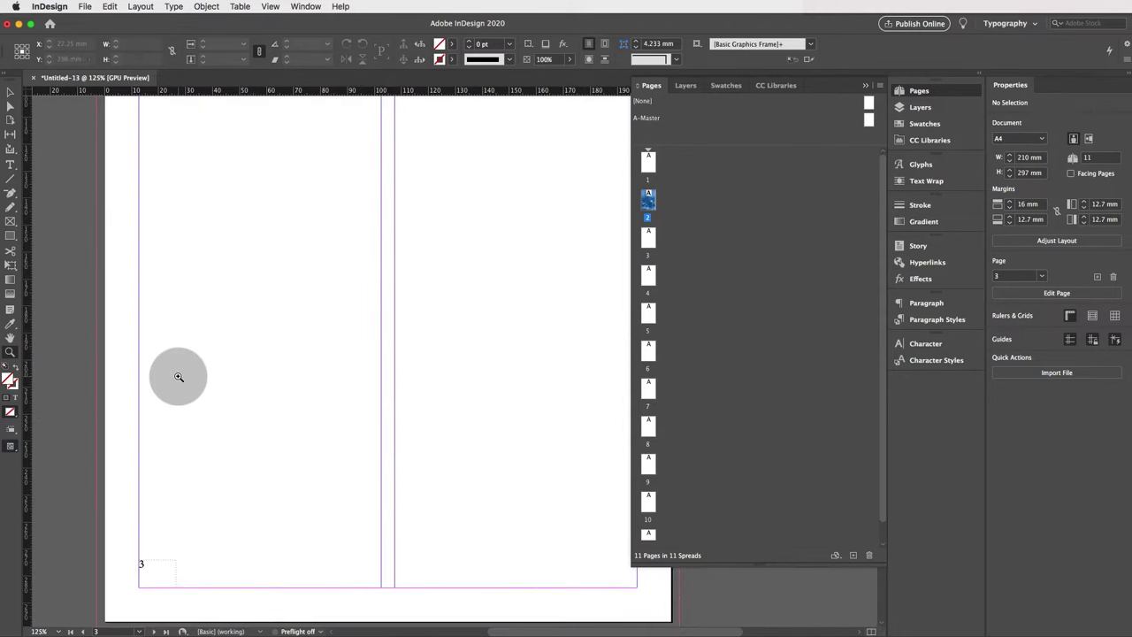
pyautogui.scroll(-15, 191, 447)
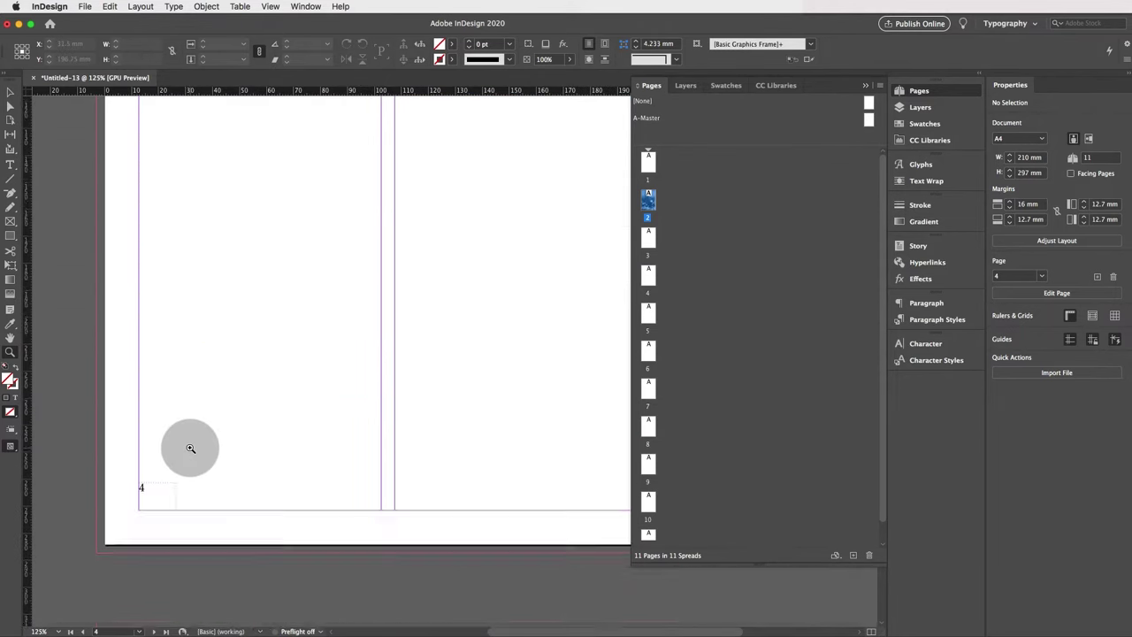
pyautogui.scroll(-15, 188, 448)
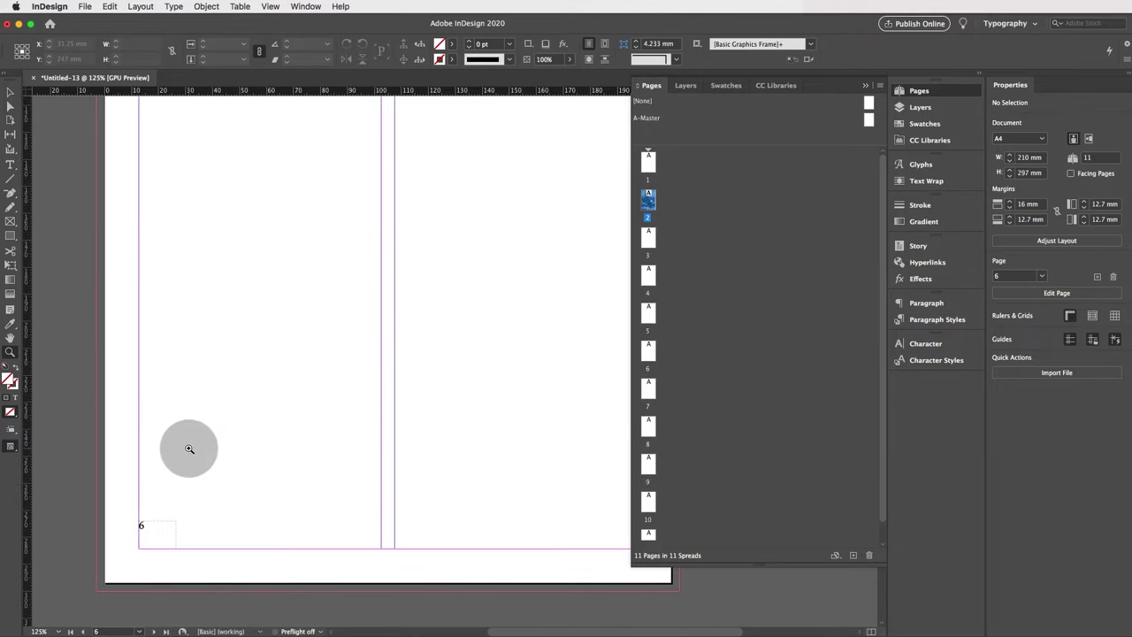
pyautogui.scroll(-15, 189, 448)
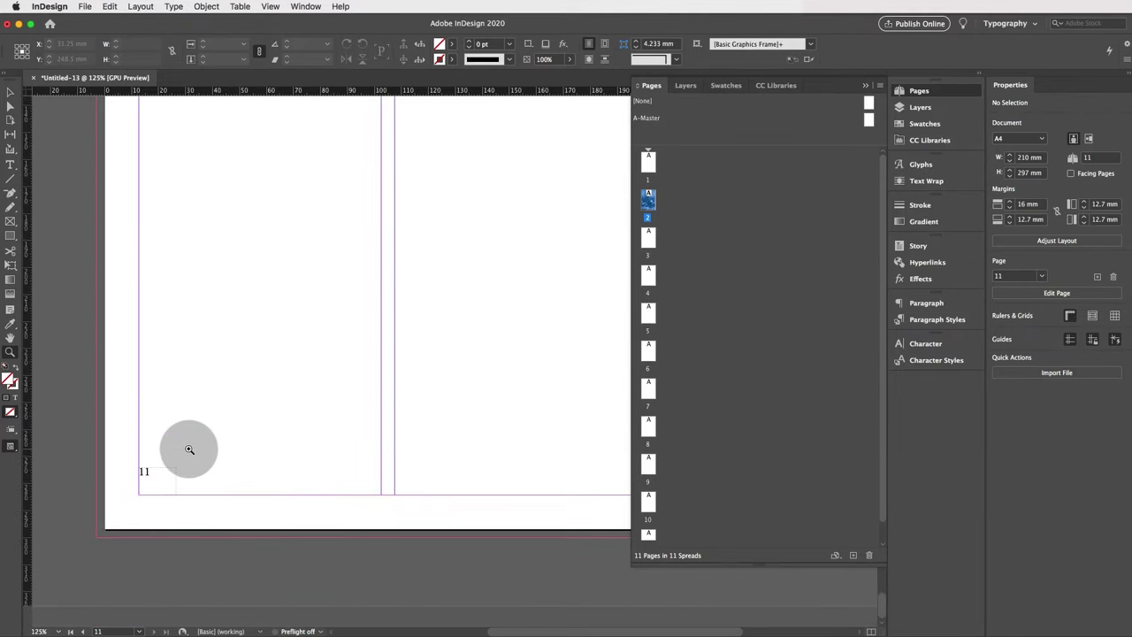
# Step: Return to A-Master and fit the whole master page in the window
pyautogui.press('super+shift+Page_Up')
pyautogui.moveTo(145, 623)
pyautogui.click(111, 630)
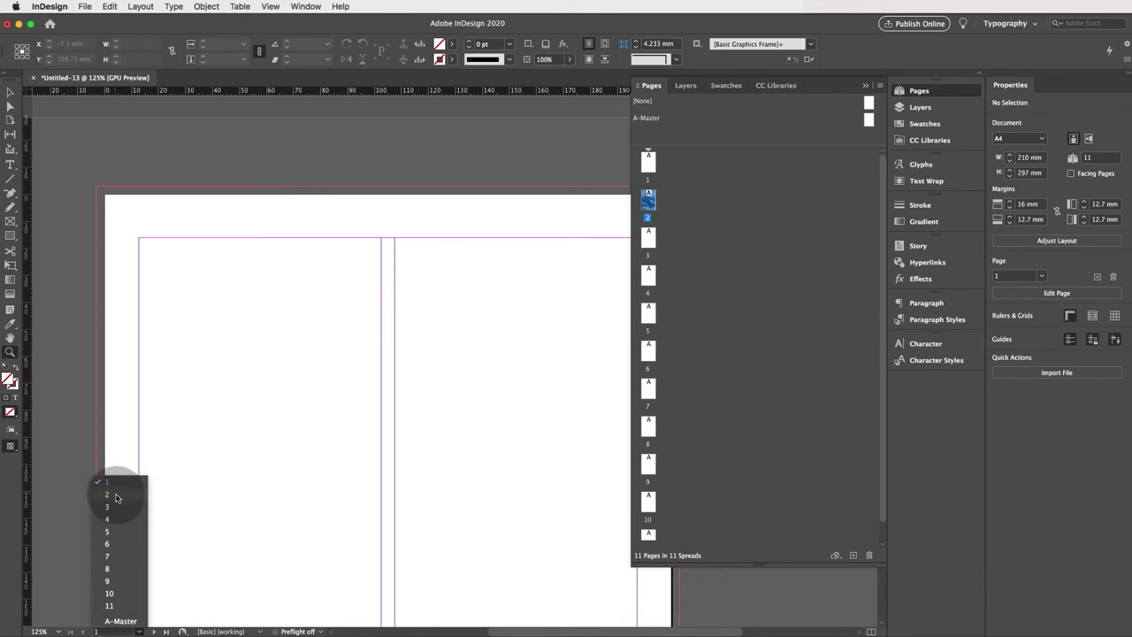
pyautogui.click(161, 597)
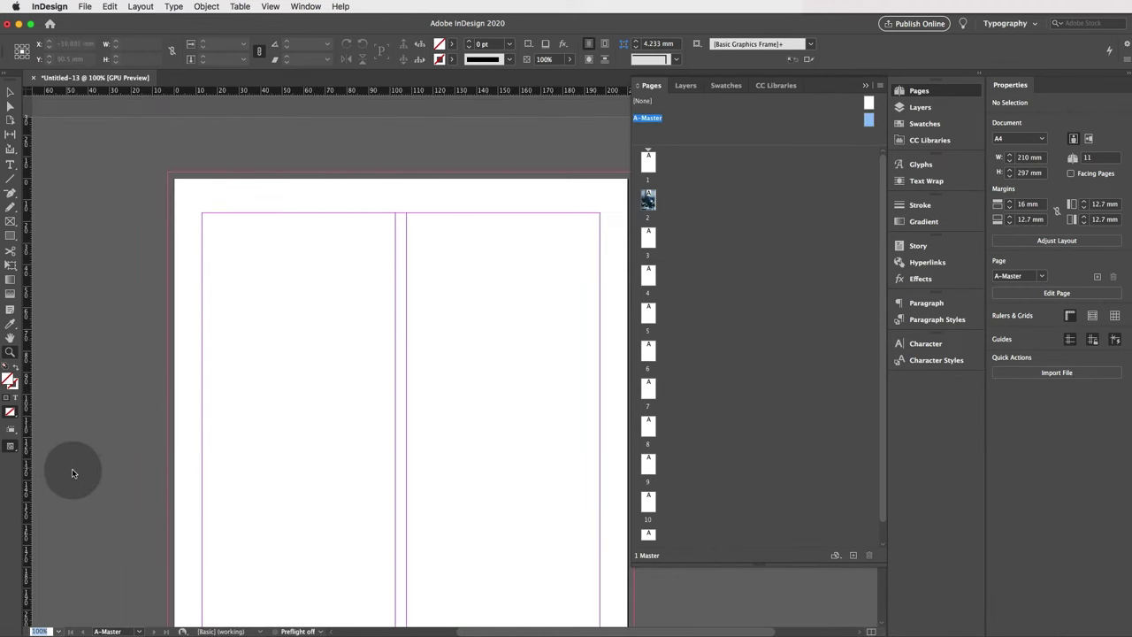
pyautogui.scroll(-3, 109, 482)
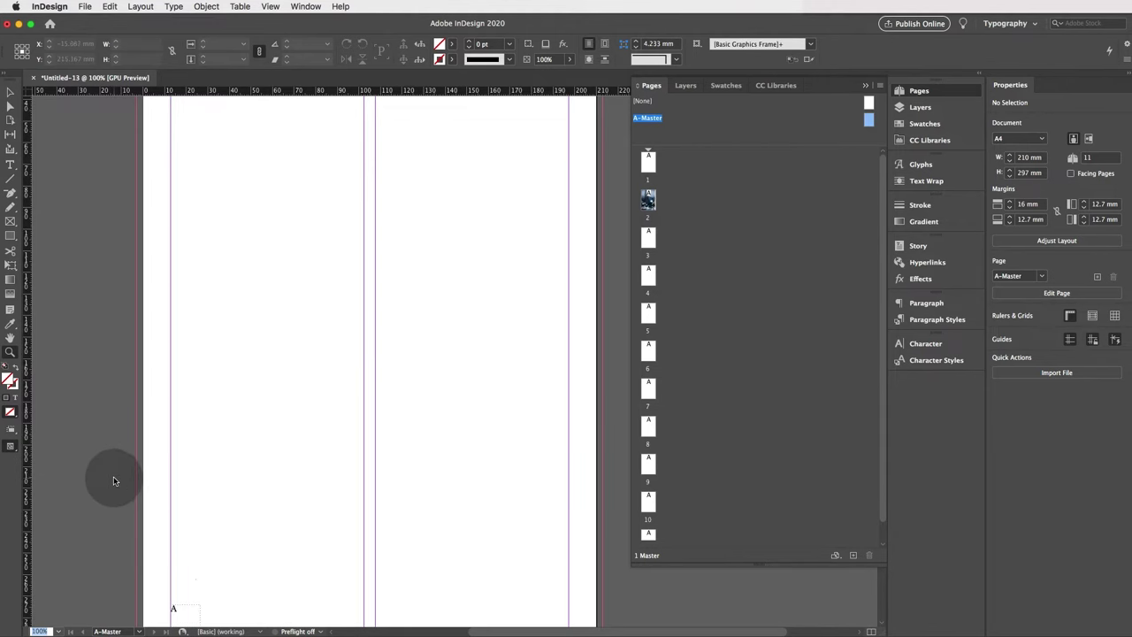
pyautogui.press('super+0')
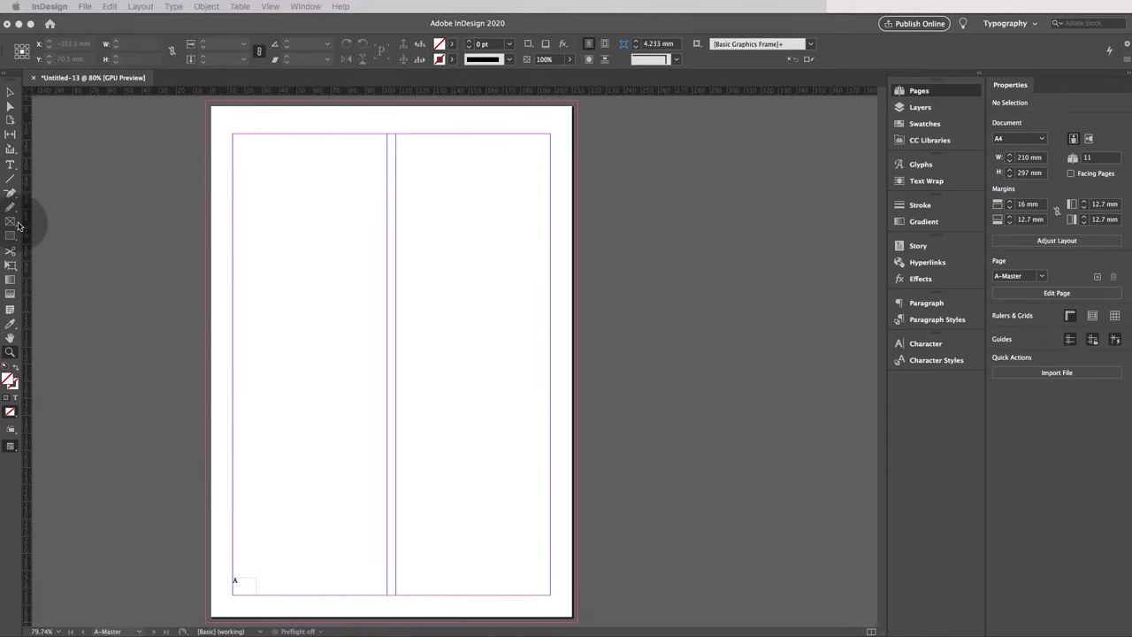
pyautogui.press('super+F12')
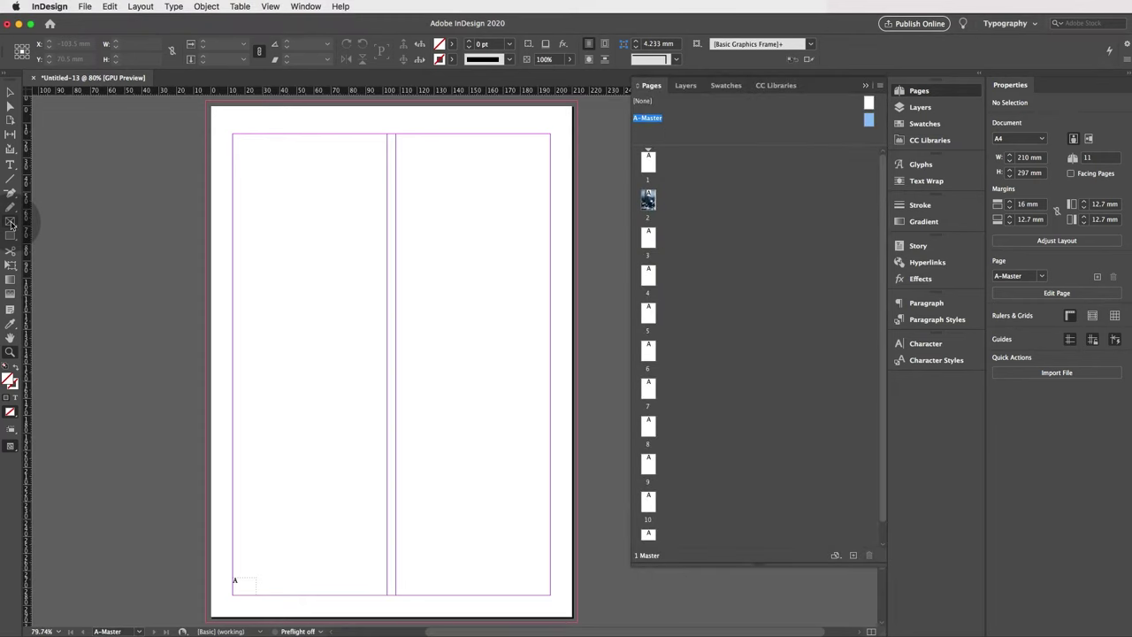
# Step: Draw a rectangle about 216 × 12 mm across the top bleed edge of A-Master and fill it with the C=0 M=0 Y=100 K=0 swatch
pyautogui.click(12, 237)
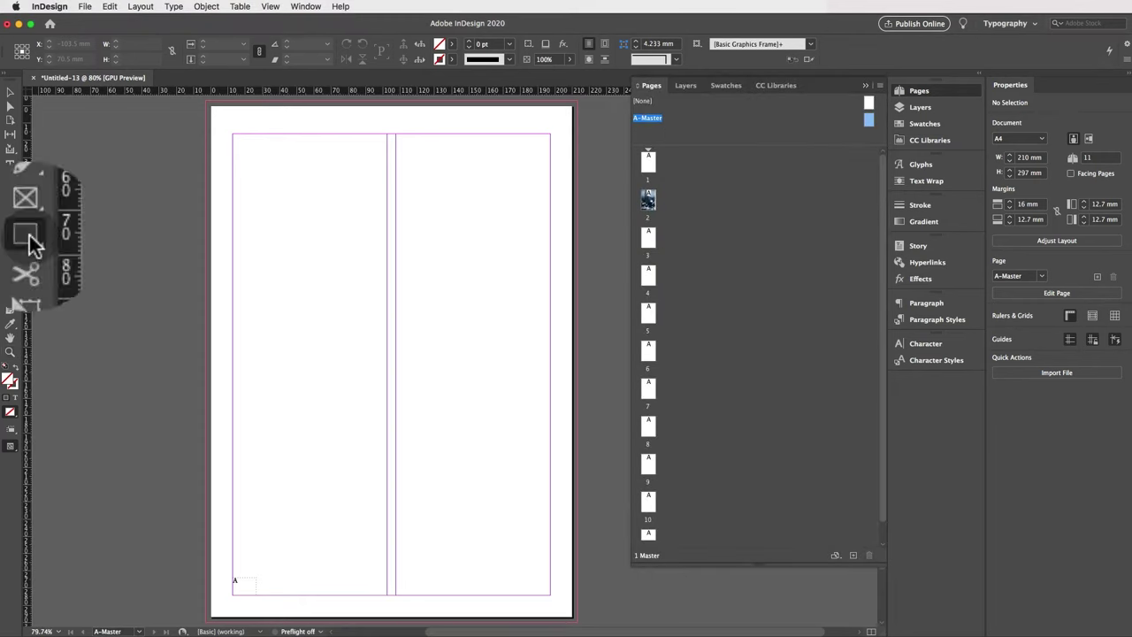
pyautogui.moveTo(207, 101)
pyautogui.mouseDown()
pyautogui.moveTo(236, 123)
pyautogui.moveTo(577, 122)
pyautogui.mouseUp()
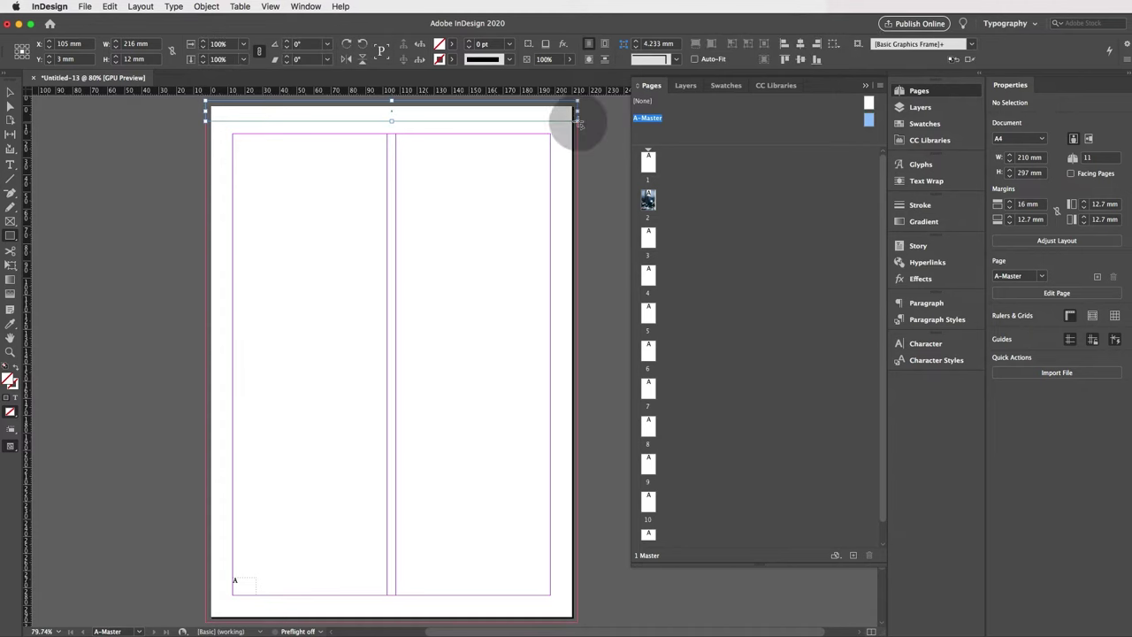
pyautogui.click(442, 45)
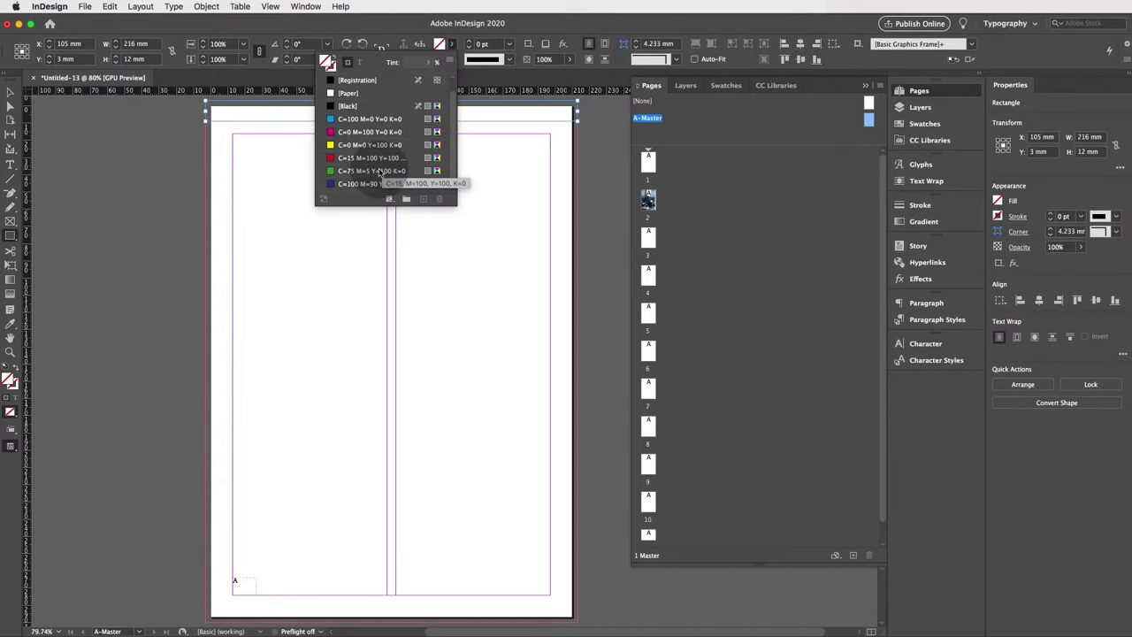
pyautogui.click(354, 132)
pyautogui.click(354, 145)
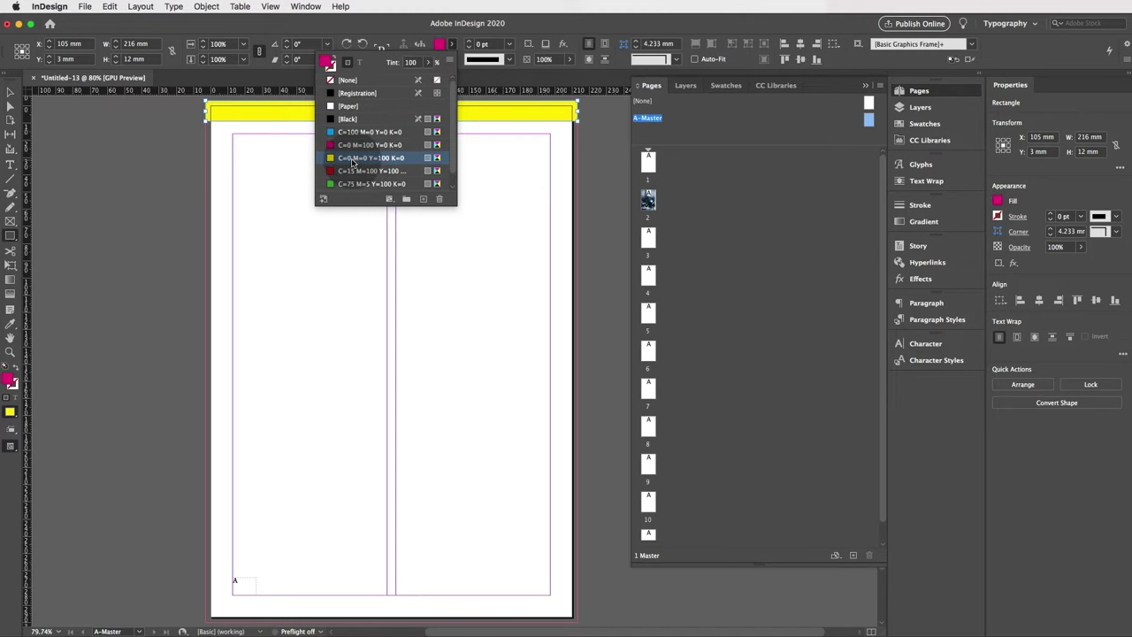
# Step: Change the top rectangle's fill to pale pink, ffccdd, in the colour picker
pyautogui.click(440, 44)
pyautogui.doubleClick(441, 45)
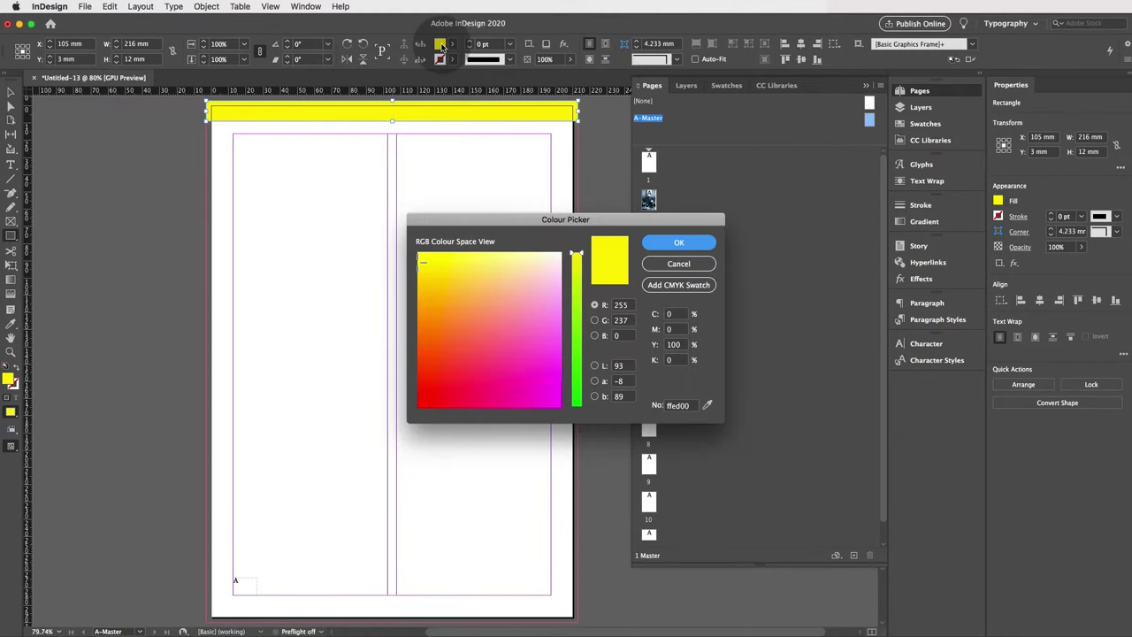
pyautogui.moveTo(506, 234); pyautogui.dragTo(541, 282)
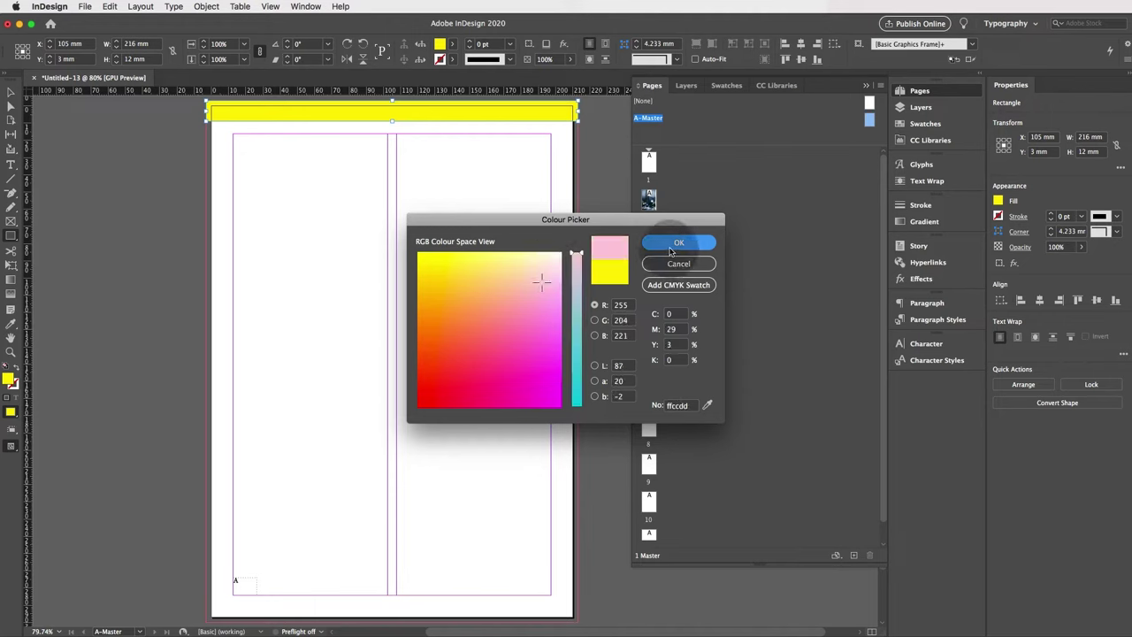
pyautogui.click(678, 243)
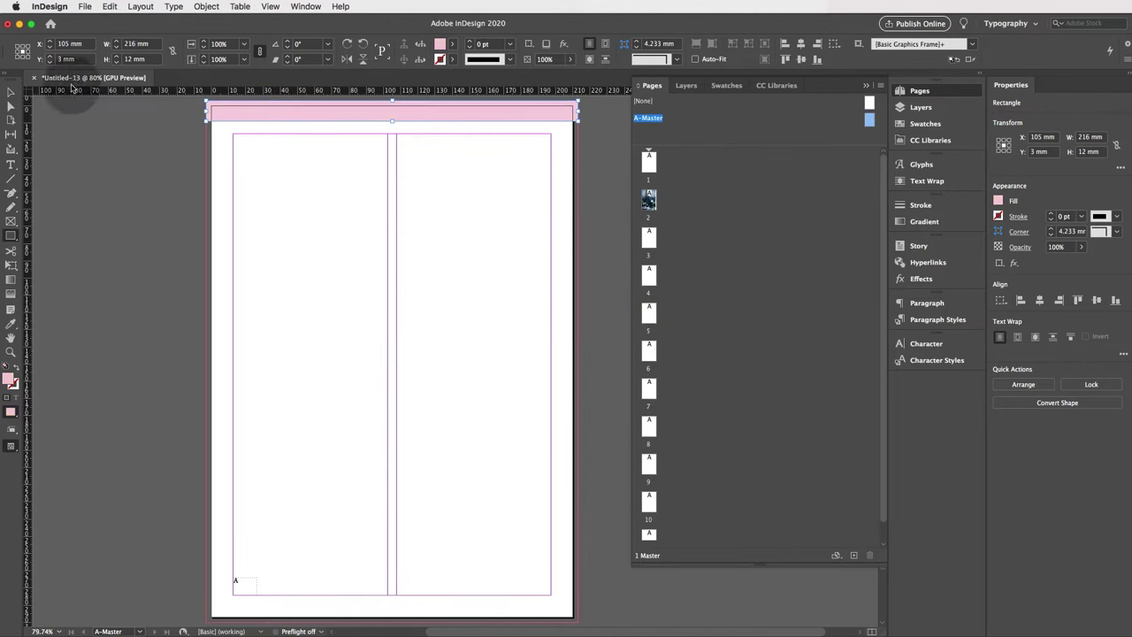
# Step: Duplicate the pink band down to the bottom bleed edge of A-Master and check both ends of the page
pyautogui.click(13, 93)
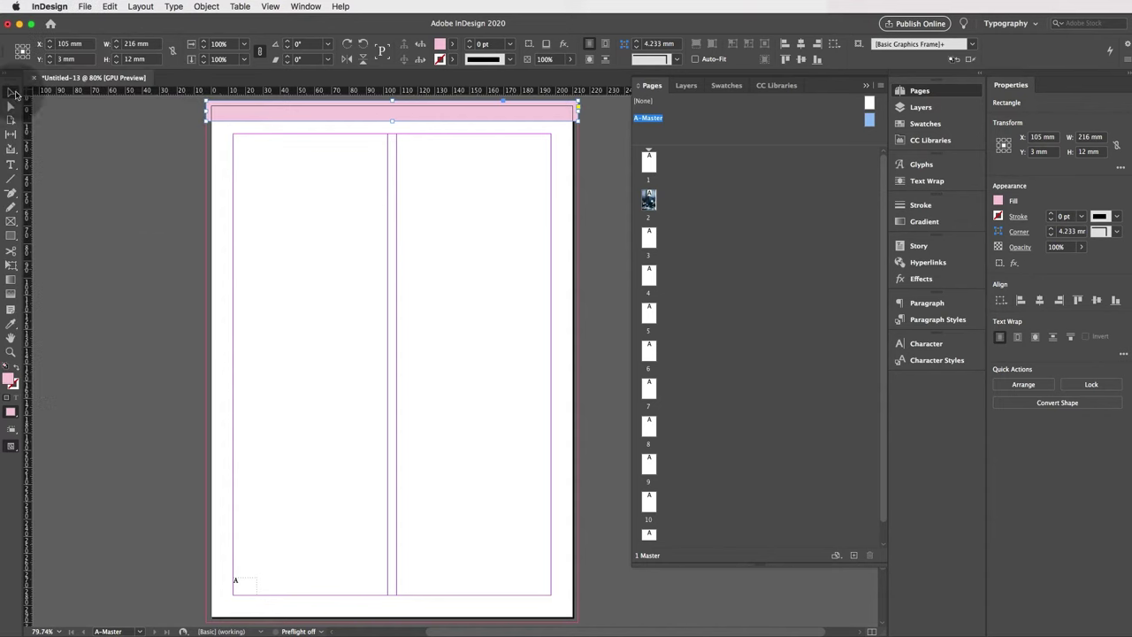
pyautogui.click(345, 285)
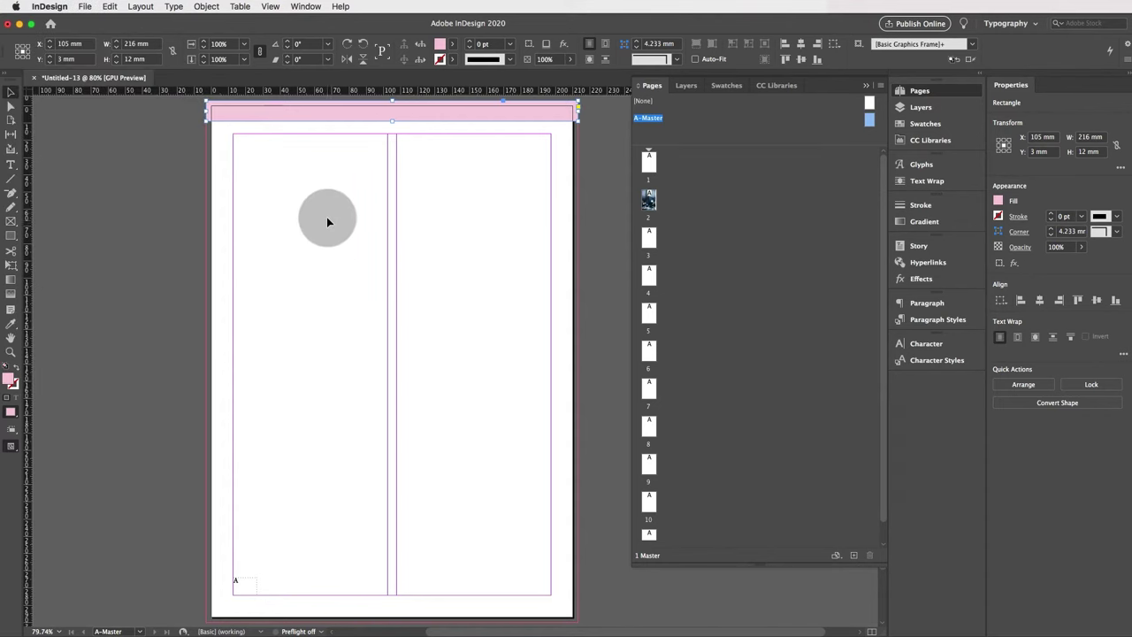
pyautogui.hscroll(-1, 275, 116)
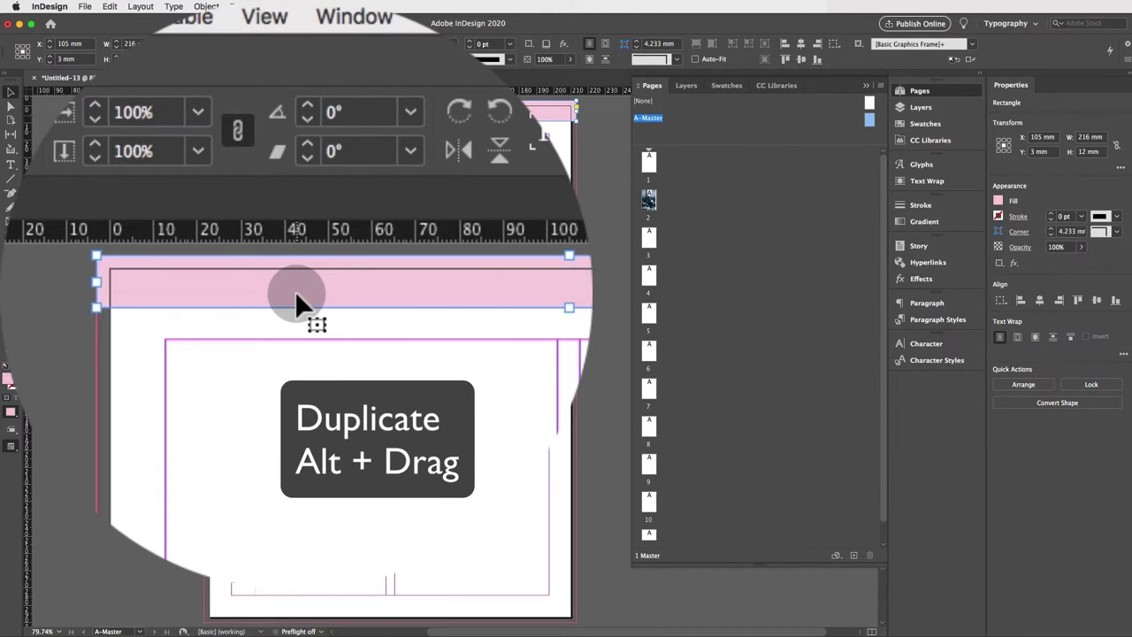
pyautogui.moveTo(299, 298); pyautogui.dragTo(277, 617)
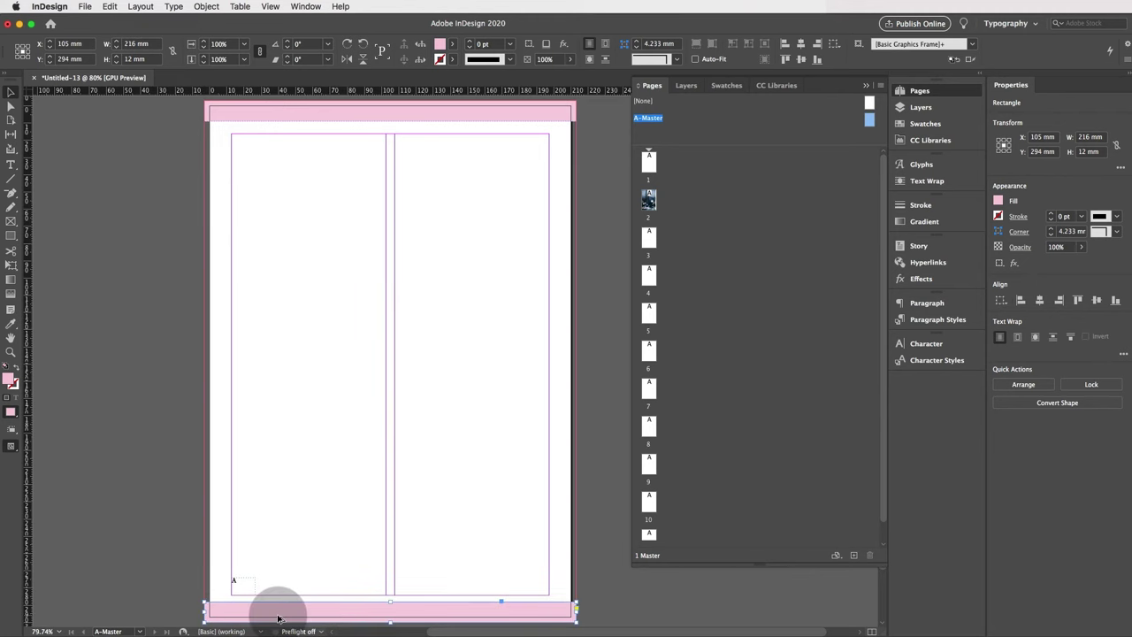
pyautogui.scroll(-2, 475, 516)
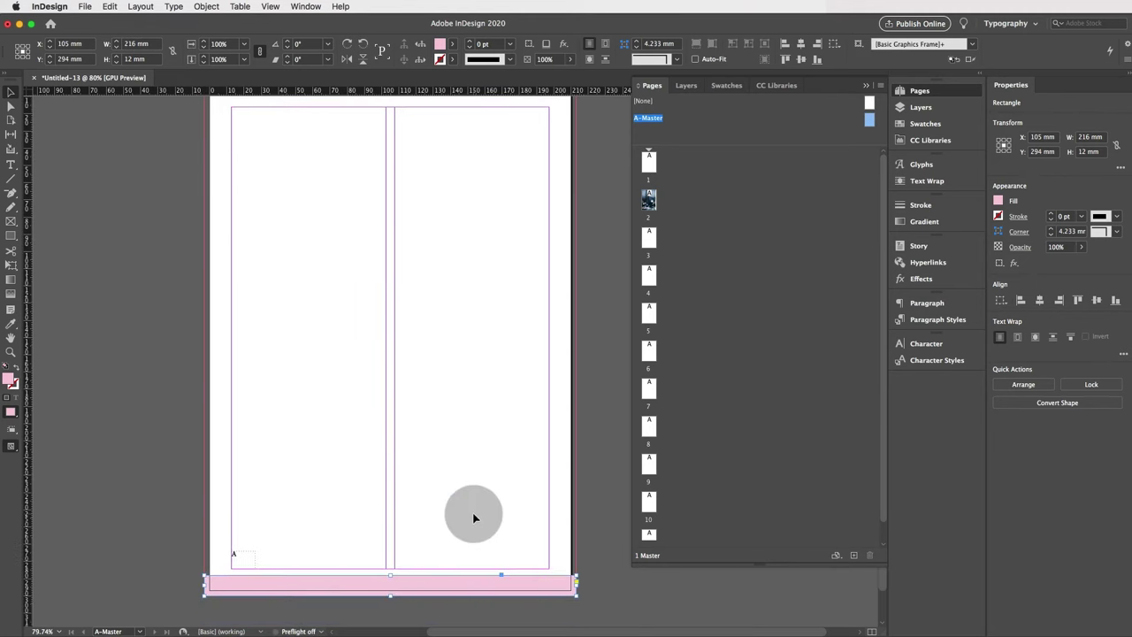
pyautogui.scroll(4, 473, 517)
pyautogui.scroll(-1, 473, 517)
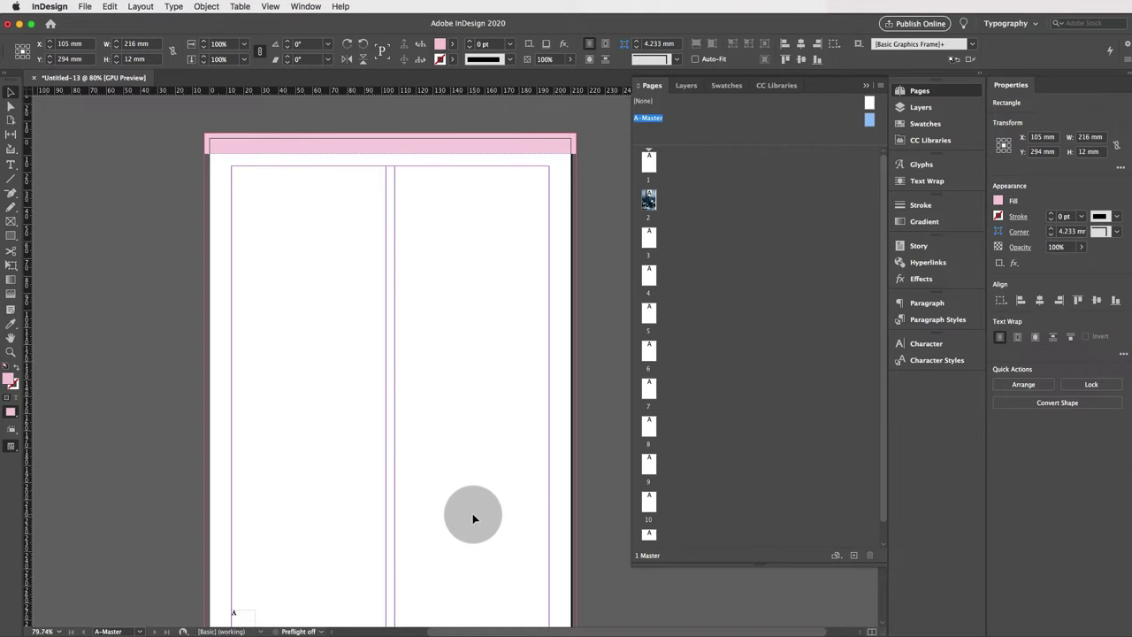
# Step: Preview A-Master as it would print, deselect the band and return to the normal view with guides
pyautogui.press('w')
pyautogui.scroll(-1, 472, 518)
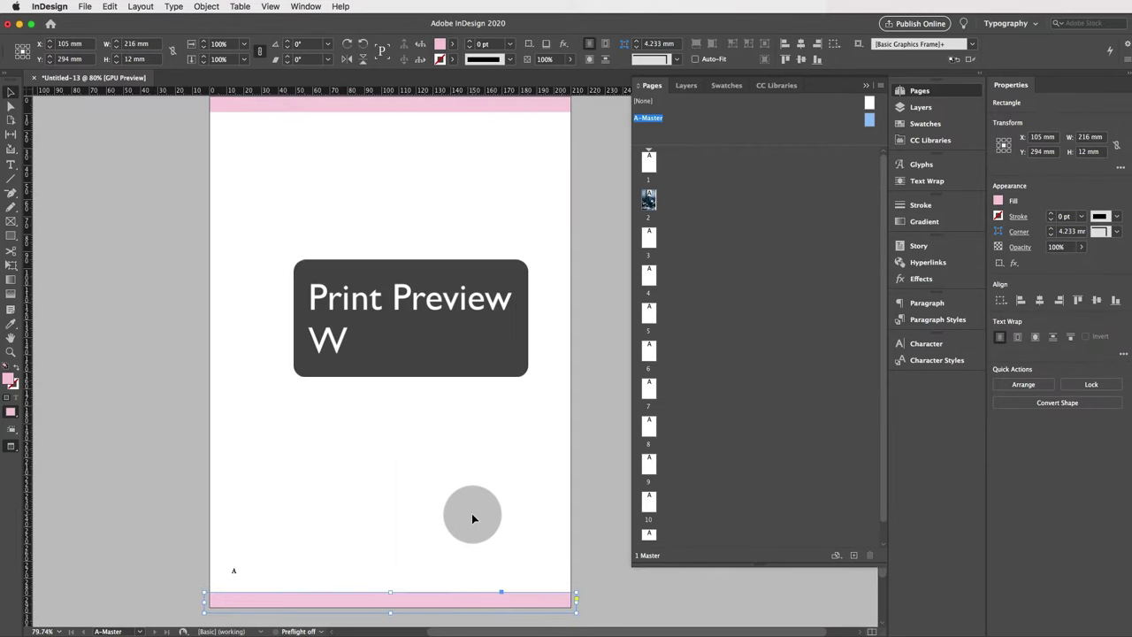
pyautogui.press('w')
pyautogui.press('w')
pyautogui.click(472, 519)
pyautogui.press('w')
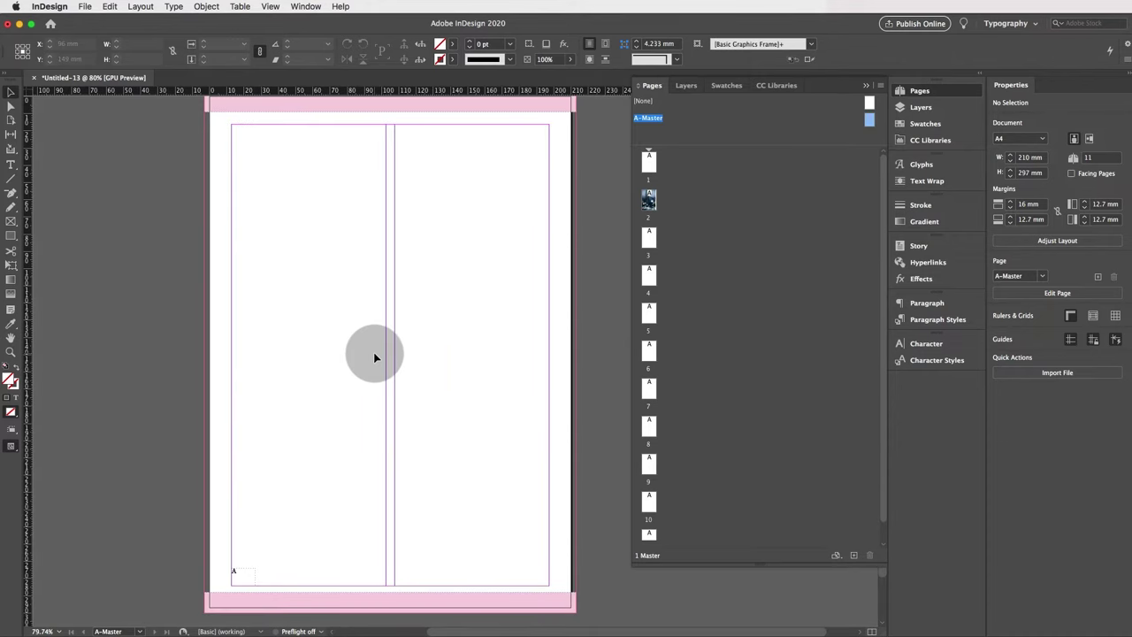
# Step: Extend the top band's lower edge to make it about 15 mm high, and delete the bottom band
pyautogui.click(395, 107)
pyautogui.moveTo(386, 113); pyautogui.dragTo(390, 115)
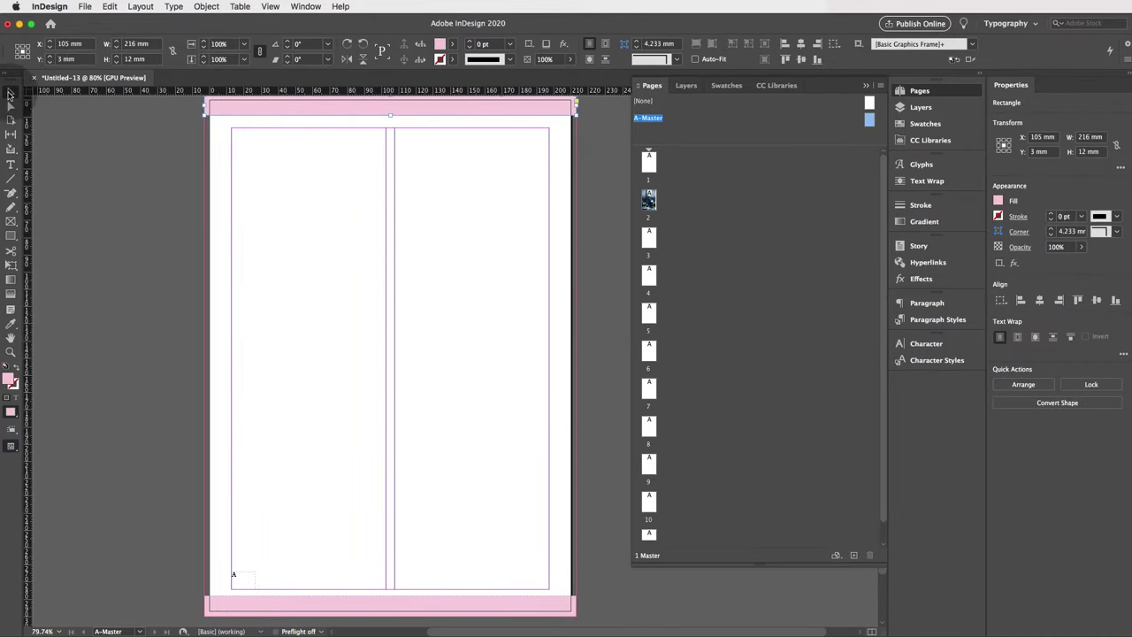
pyautogui.moveTo(386, 160); pyautogui.dragTo(392, 127)
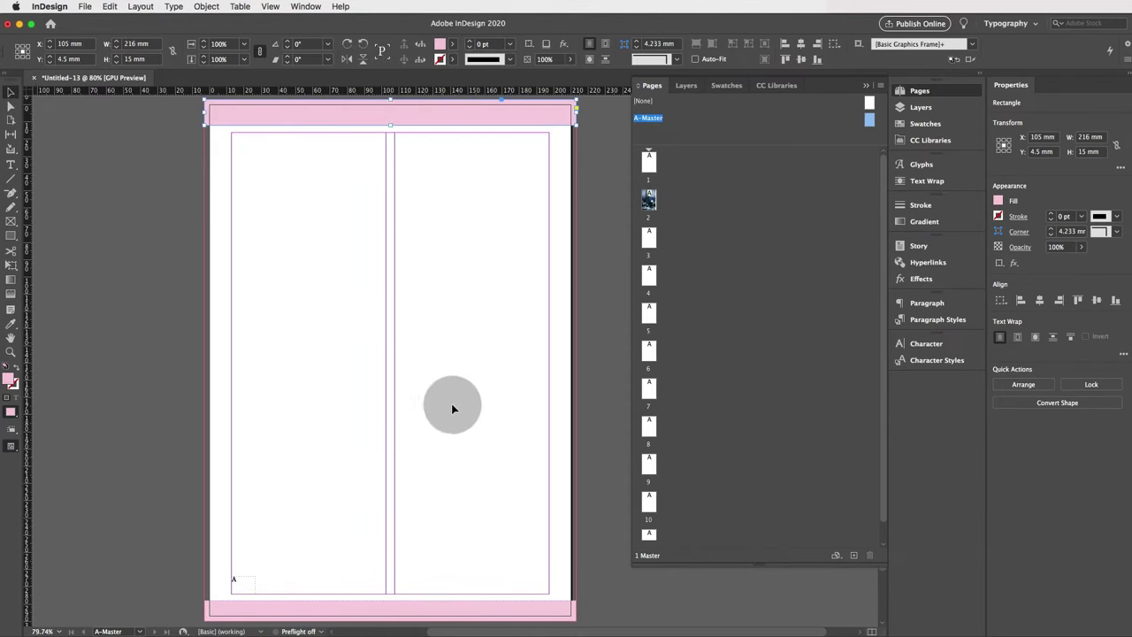
pyautogui.scroll(-1, 411, 598)
pyautogui.click(458, 603)
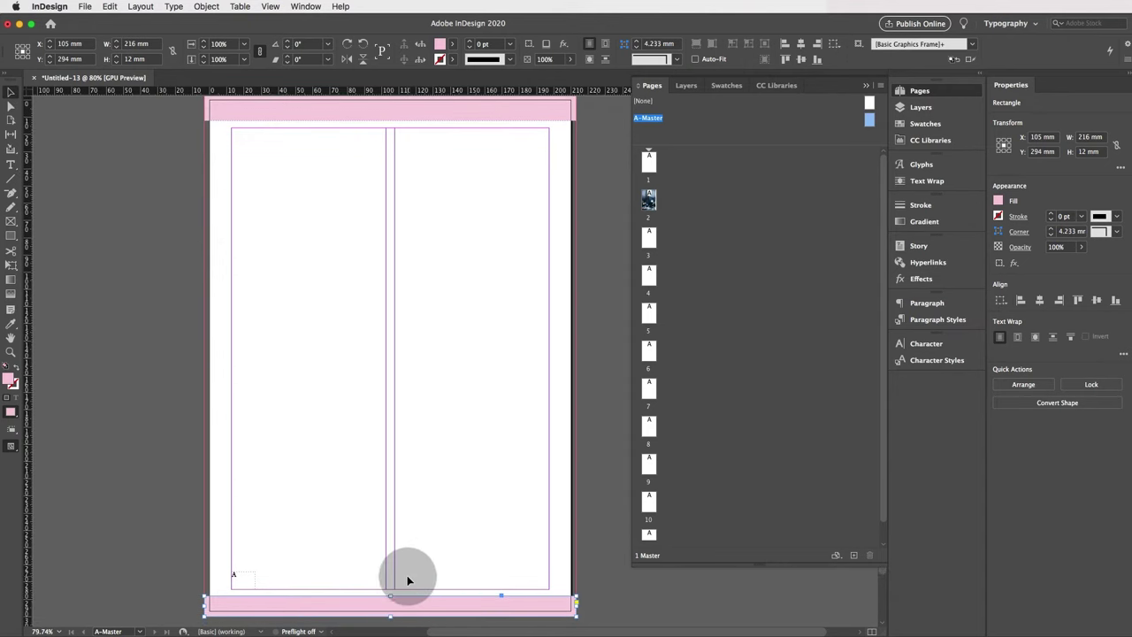
pyautogui.press('Delete')
# Step: Increase the top band's height to about 16.5 mm and duplicate it onto the bottom bleed edge of A-Master
pyautogui.click(353, 113)
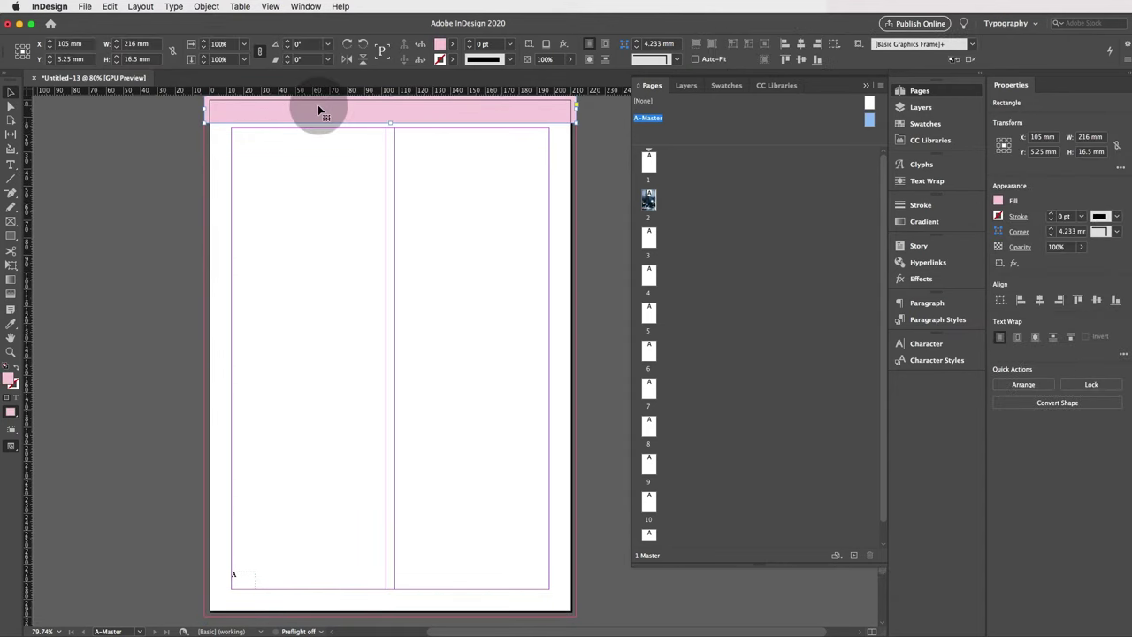
pyautogui.moveTo(321, 112); pyautogui.dragTo(320, 606)
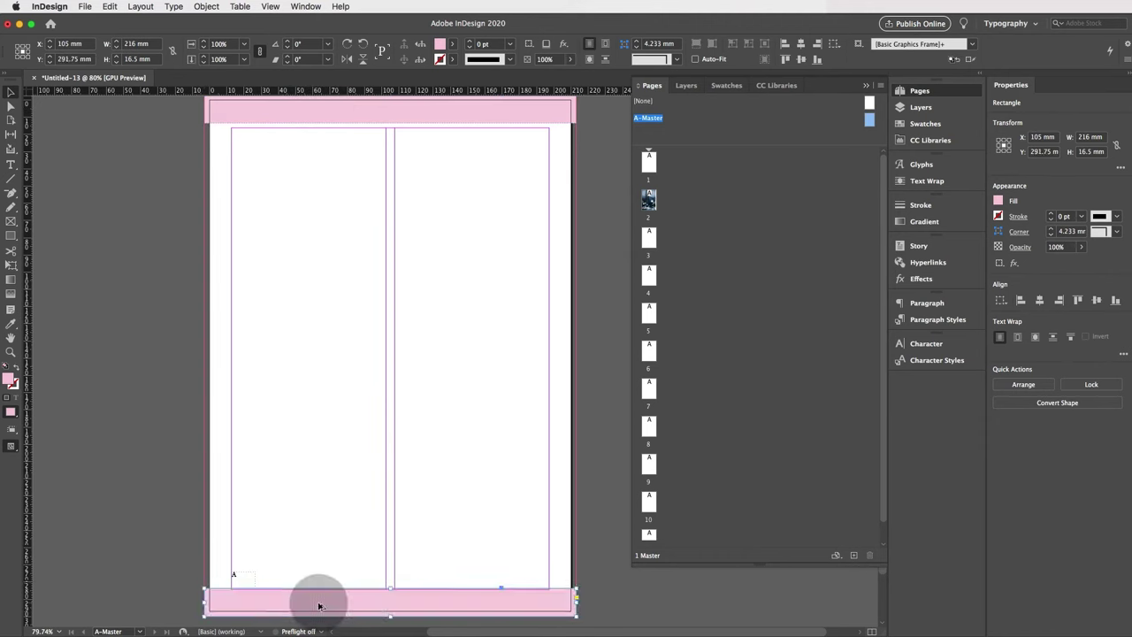
# Step: Preview A-Master as it would print, deselect the bottom band and return to the normal view with guides
pyautogui.press('w')
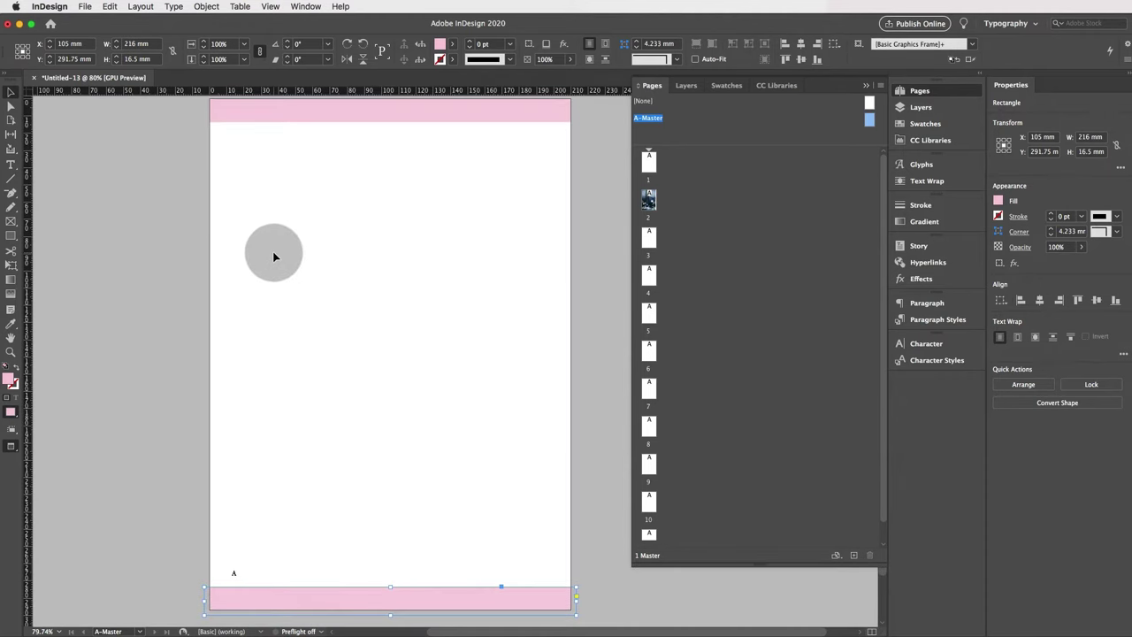
pyautogui.click(272, 251)
pyautogui.press('w')
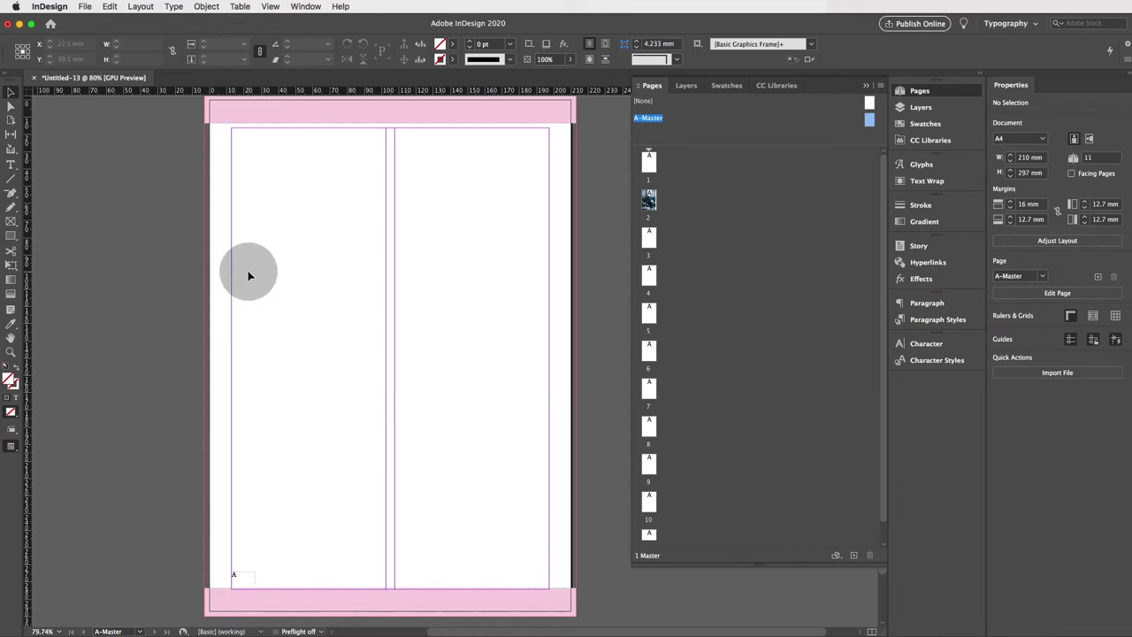
# Step: Draw a rectangular picture frame about 50 × 32 mm from the top-left margin corner of A-Master
pyautogui.click(11, 222)
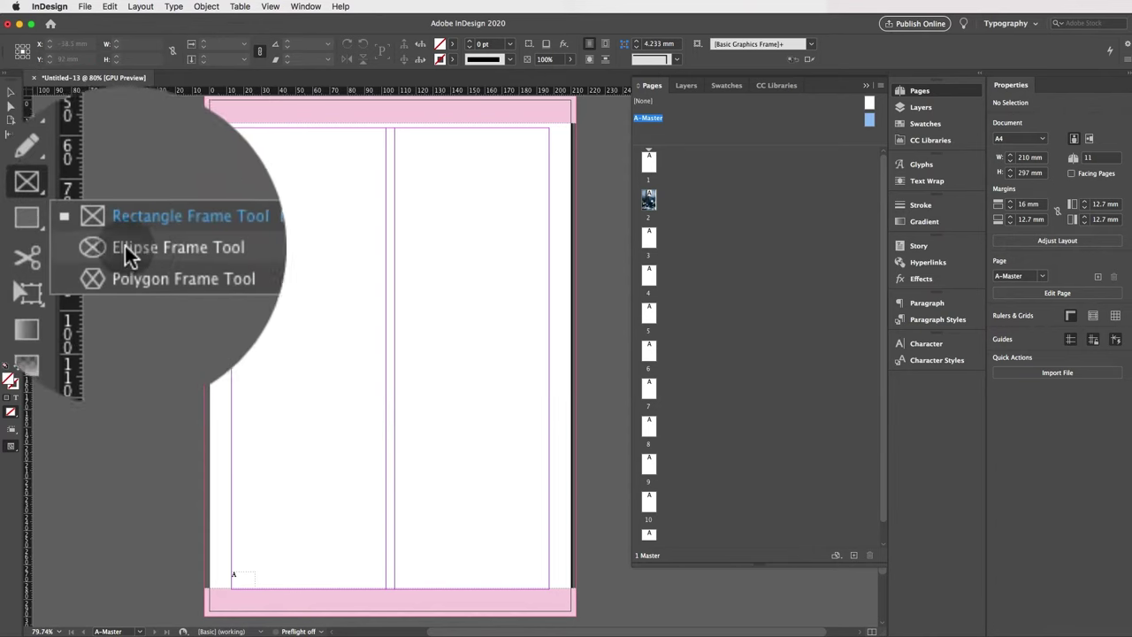
pyautogui.click(55, 235)
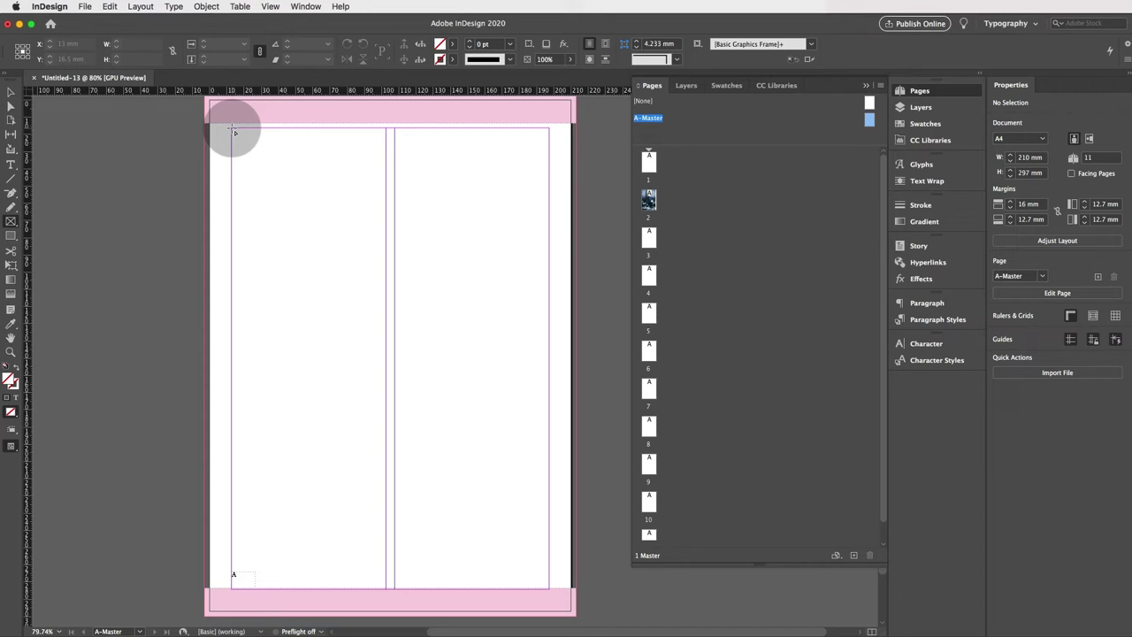
pyautogui.moveTo(234, 130); pyautogui.dragTo(317, 183)
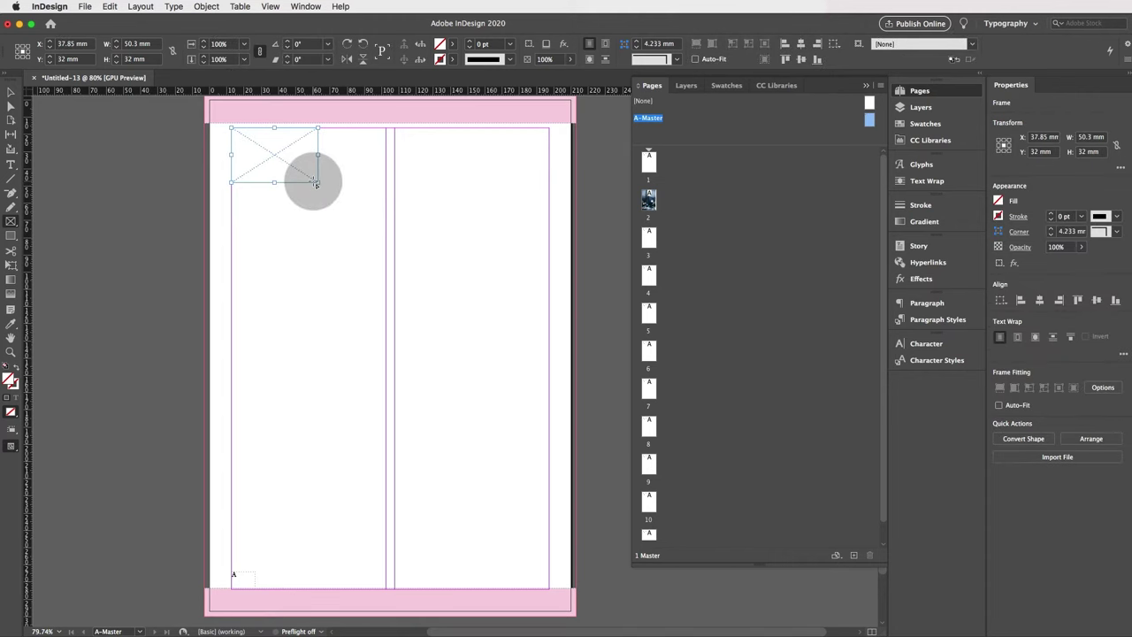
# Step: Place "Clothes Are Cool Logo.png" from the Images folder into the new frame
pyautogui.click(85, 6)
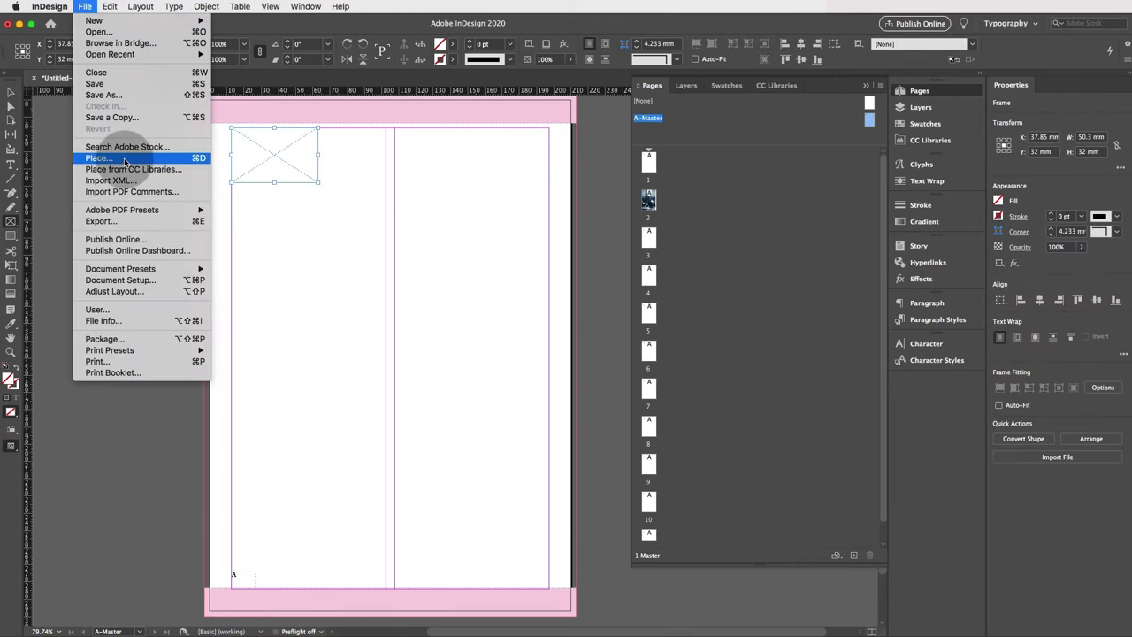
pyautogui.click(125, 162)
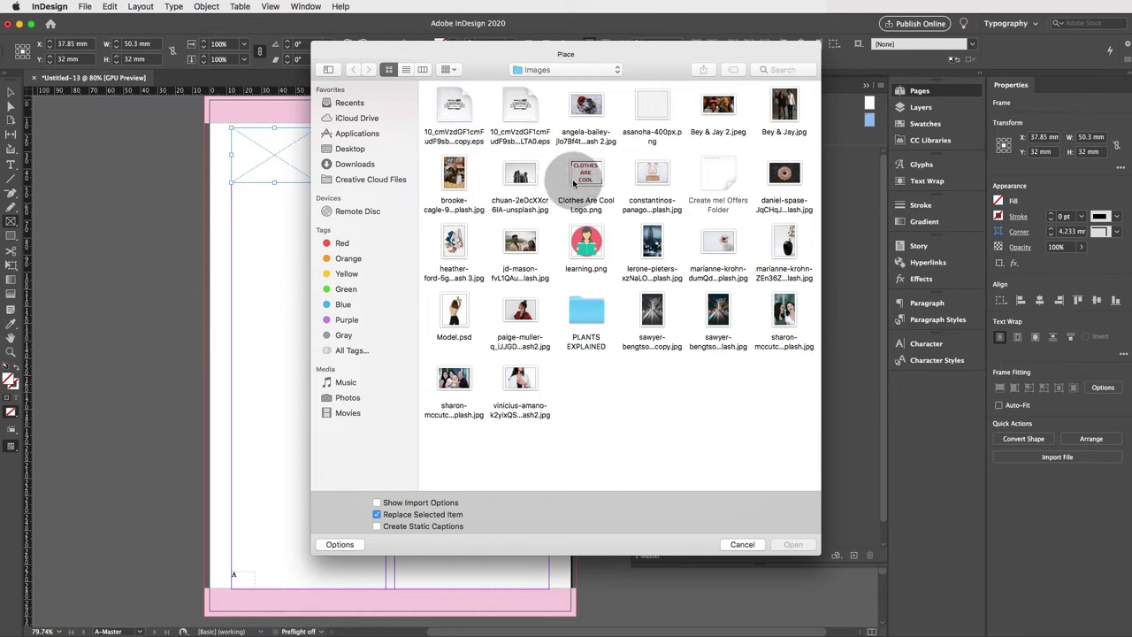
pyautogui.click(587, 174)
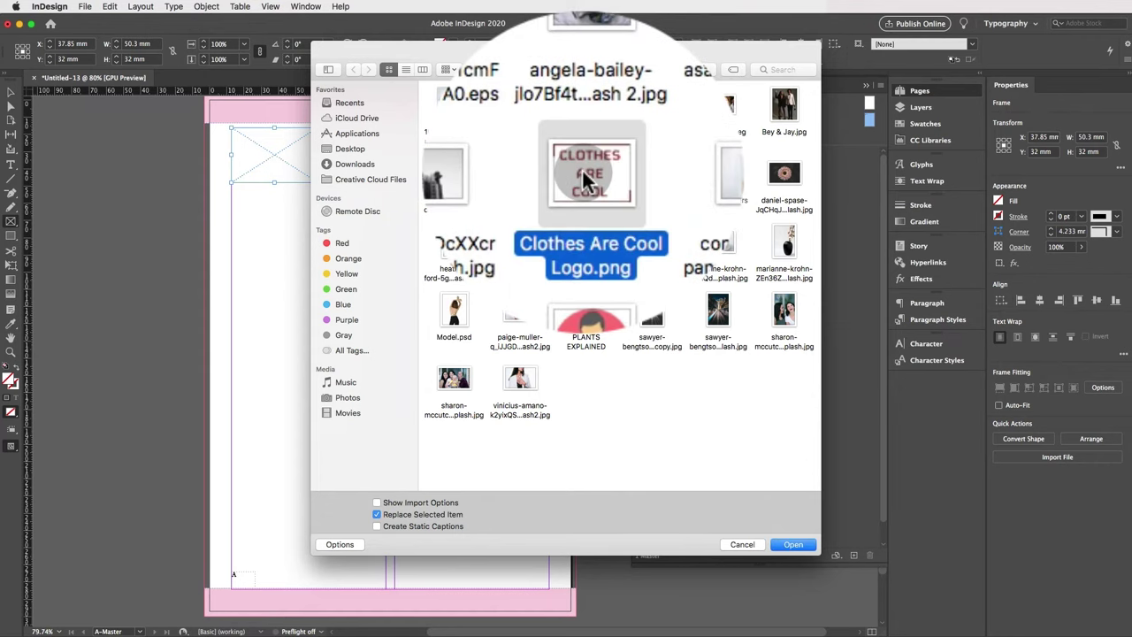
pyautogui.click(793, 544)
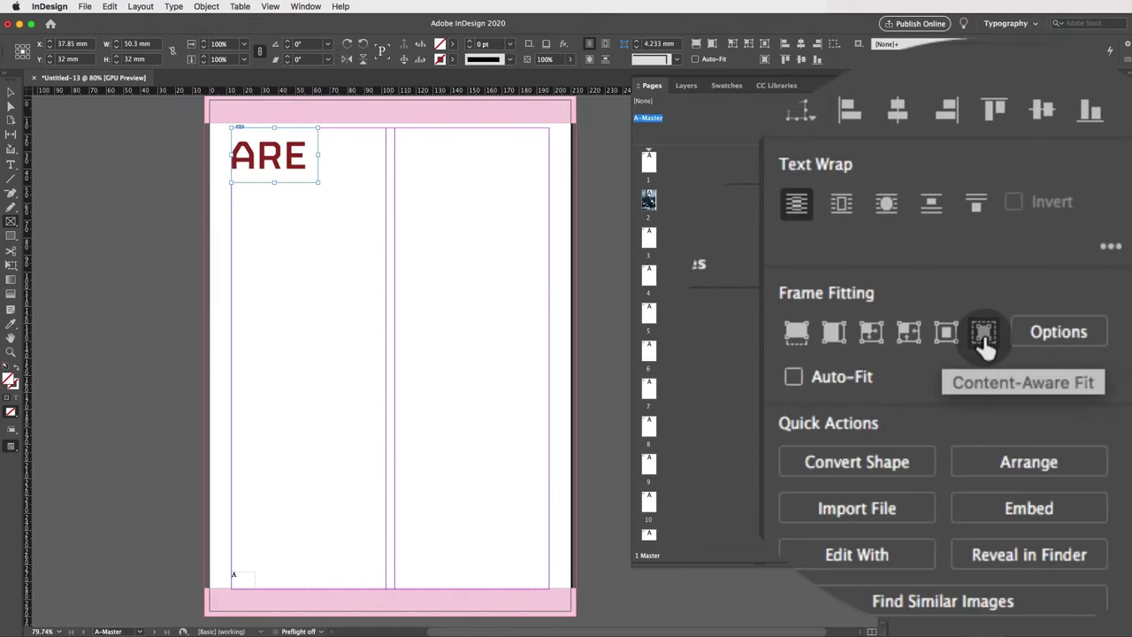
# Step: Apply Content-Aware Fit to the logo inside its frame
pyautogui.rightClick(275, 159)
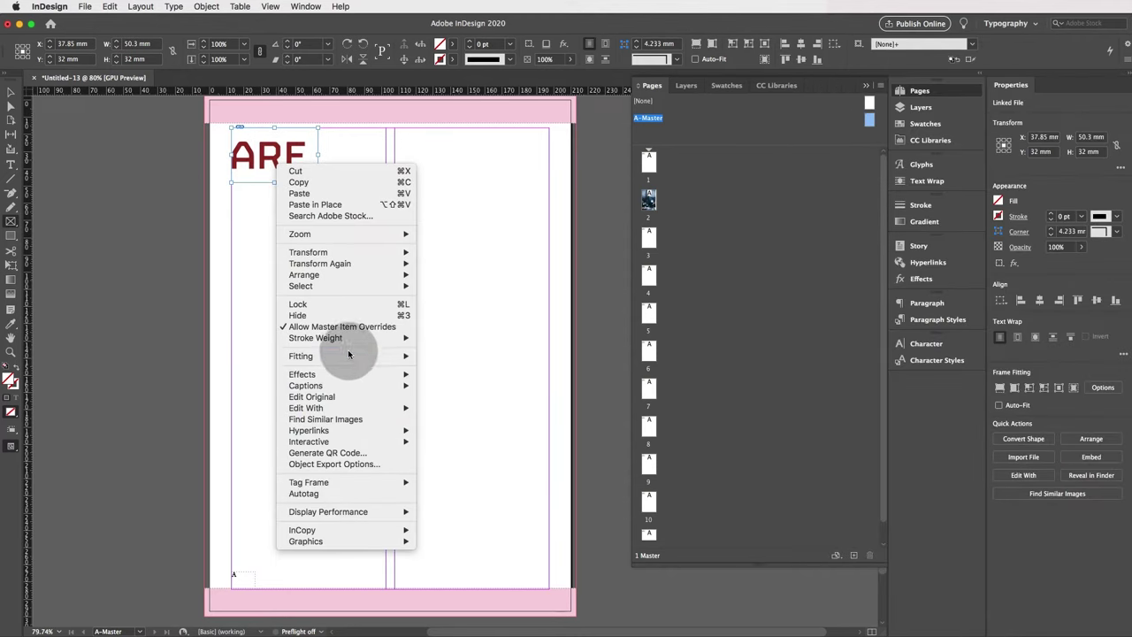
pyautogui.moveTo(346, 352)
pyautogui.click(461, 377)
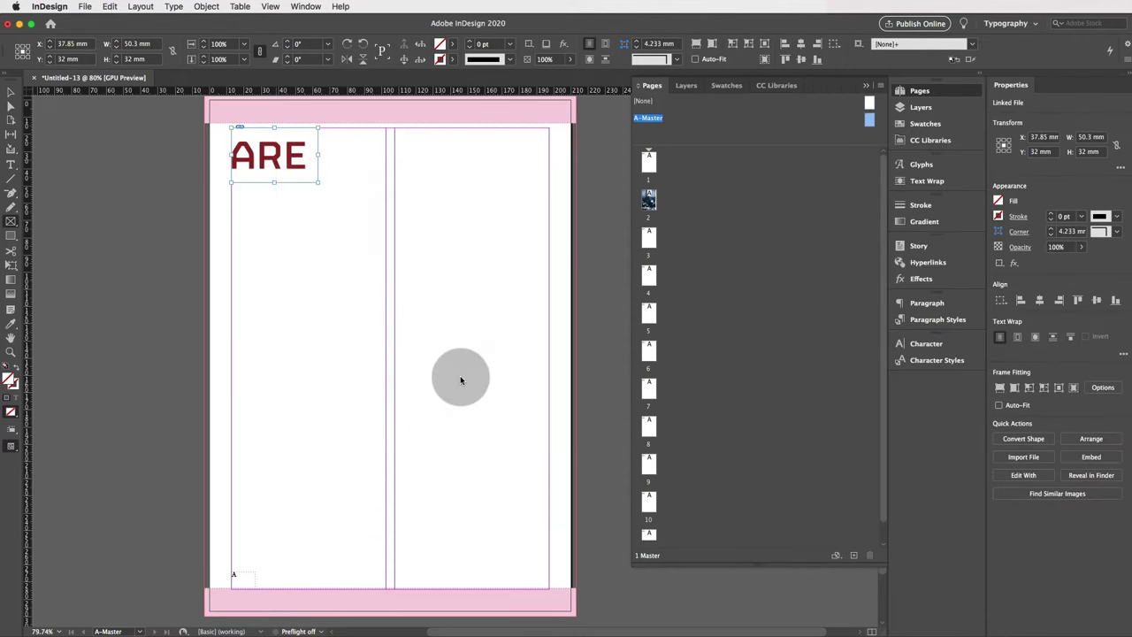
# Step: Scale the logo artwork down to about 28 % inside its frame, centre it there and deselect it
pyautogui.click(11, 93)
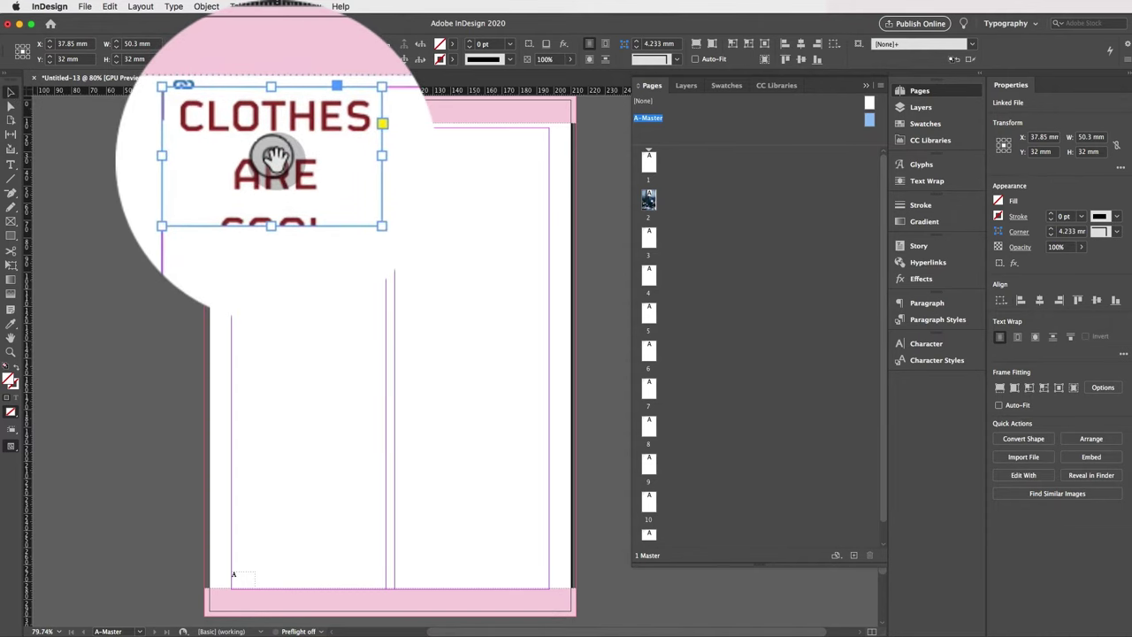
pyautogui.click(275, 158)
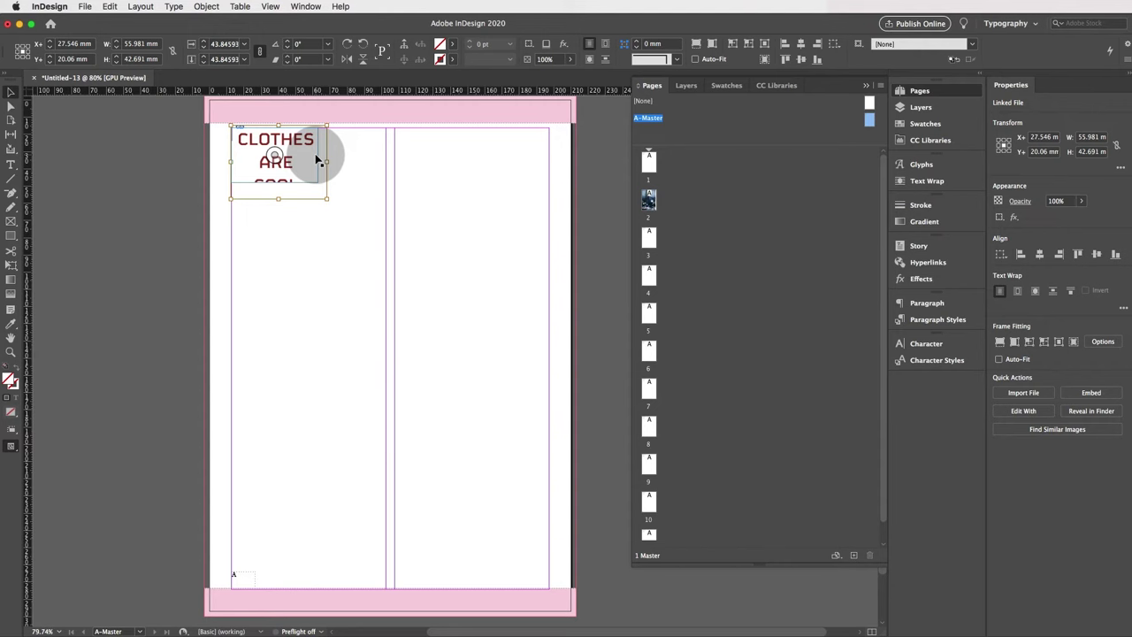
pyautogui.press('super+comma')
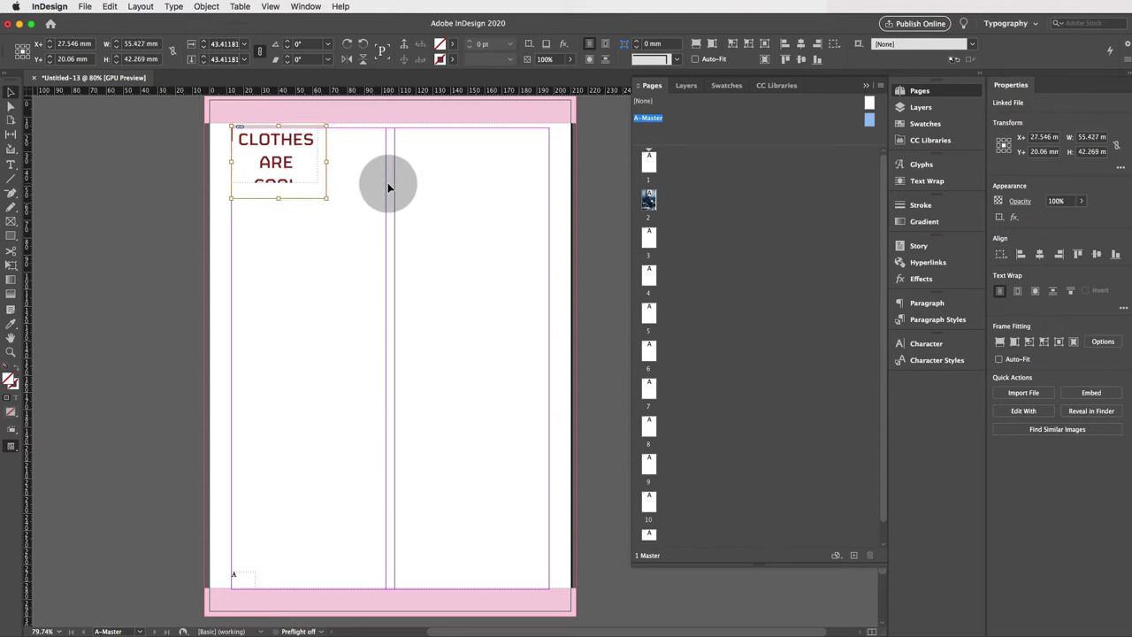
pyautogui.press('super+comma')
pyautogui.press('super+comma')
pyautogui.press('super+comma')
pyautogui.press('super+comma')
pyautogui.press('super+comma')
pyautogui.press('super+comma')
pyautogui.press('super+comma')
pyautogui.press('super+comma')
pyautogui.press('super+comma')
pyautogui.press('super+comma')
pyautogui.press('super+comma')
pyautogui.press('super+comma')
pyautogui.press('super+comma')
pyautogui.press('super+comma')
pyautogui.press('super+comma')
pyautogui.press('super+comma')
pyautogui.press('super+comma')
pyautogui.press('super+comma')
pyautogui.press('super+comma')
pyautogui.press('super+comma')
pyautogui.press('super+comma')
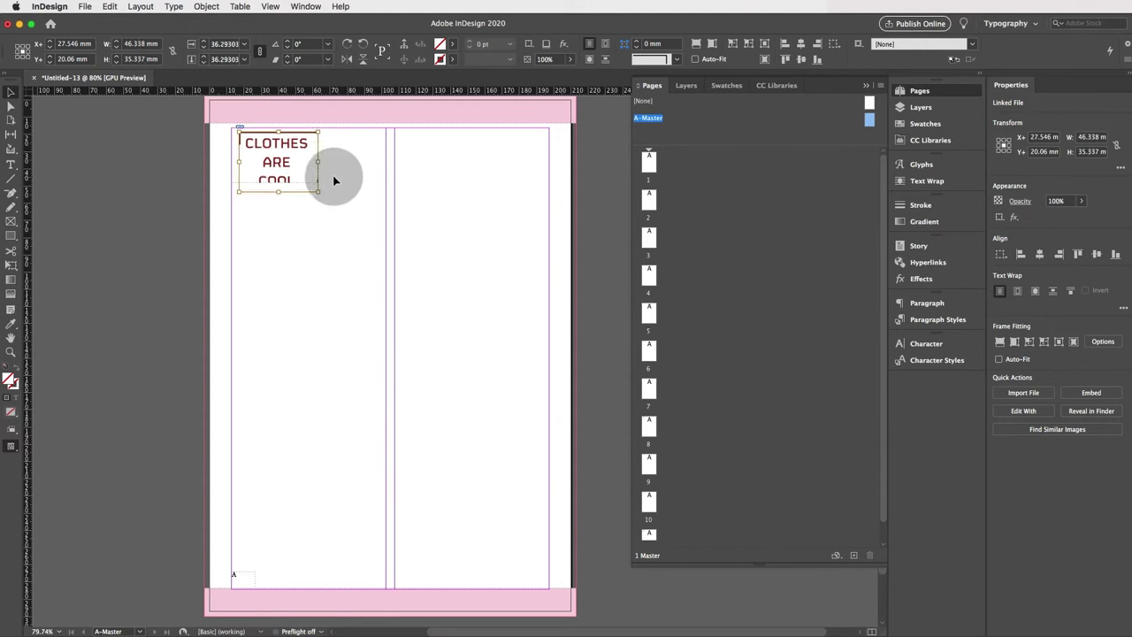
pyautogui.press('super+comma')
pyautogui.press('super+comma')
pyautogui.press('super+comma')
pyautogui.press('super+comma')
pyautogui.press('super+comma')
pyautogui.press('super+comma')
pyautogui.press('super+comma')
pyautogui.press('super+comma')
pyautogui.press('super+comma')
pyautogui.press('super+comma')
pyautogui.press('super+comma')
pyautogui.press('super+comma')
pyautogui.press('super+comma')
pyautogui.press('super+comma')
pyautogui.press('super+comma')
pyautogui.press('super+comma')
pyautogui.press('super+comma')
pyautogui.press('super+comma')
pyautogui.press('super+comma')
pyautogui.press('super+comma')
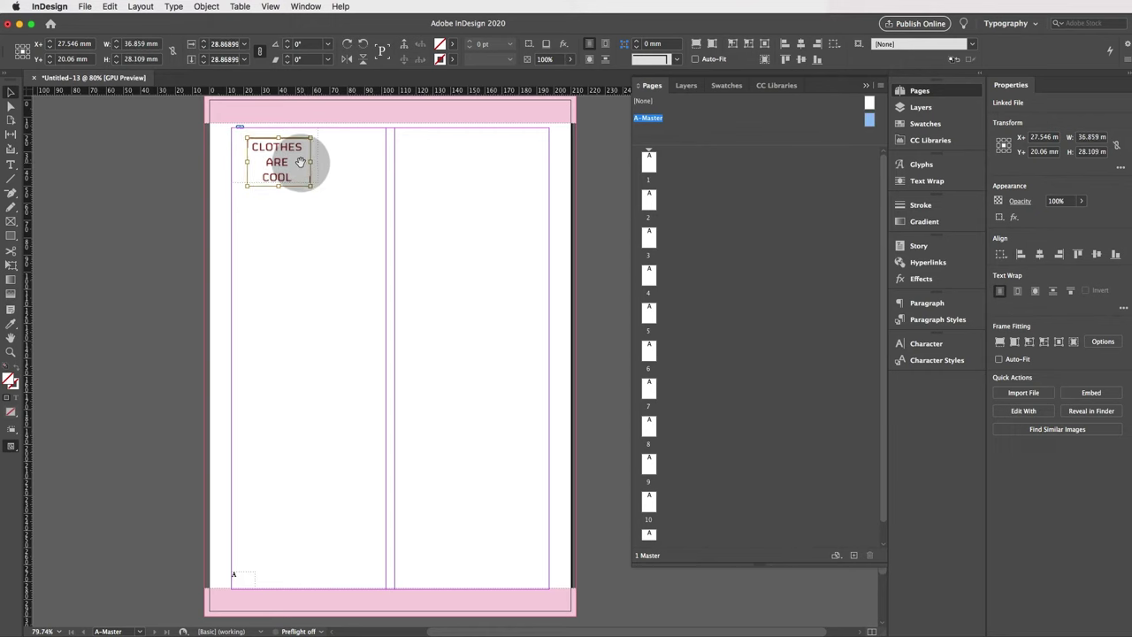
pyautogui.moveTo(300, 162); pyautogui.dragTo(296, 158)
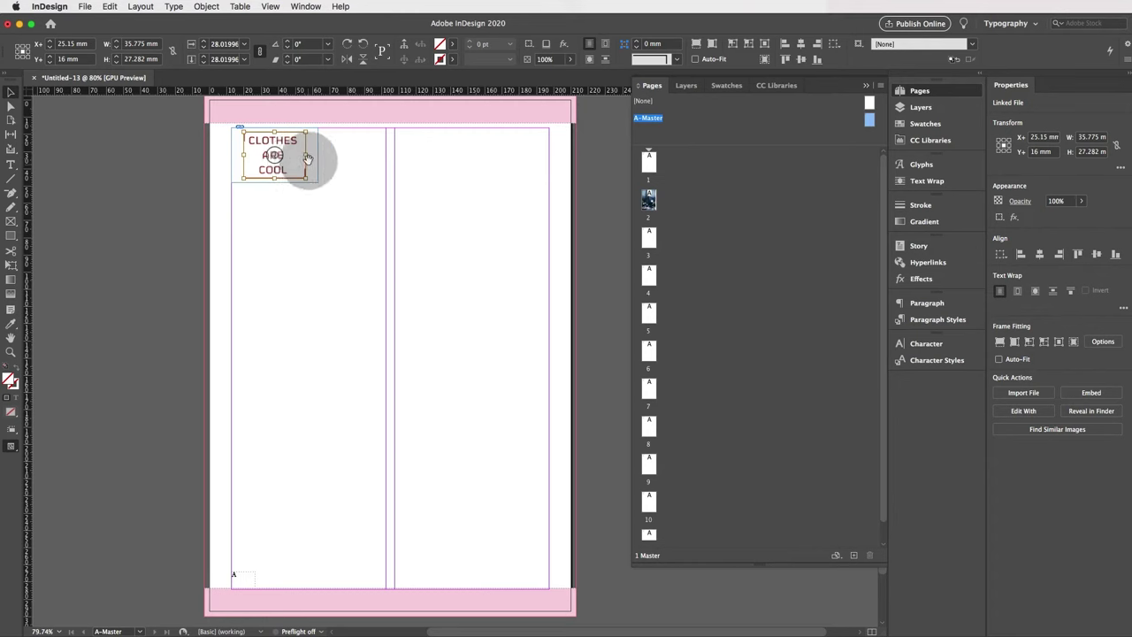
pyautogui.click(129, 156)
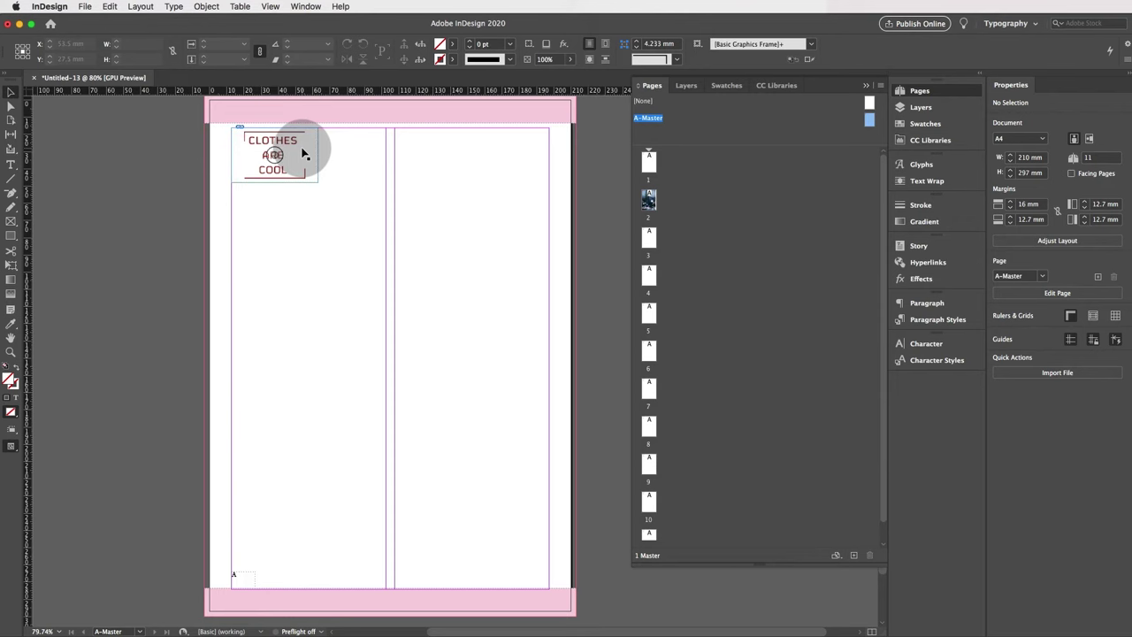
# Step: Preview the master, try the logo frame about 4 mm further left, and preview the page again
pyautogui.press('w')
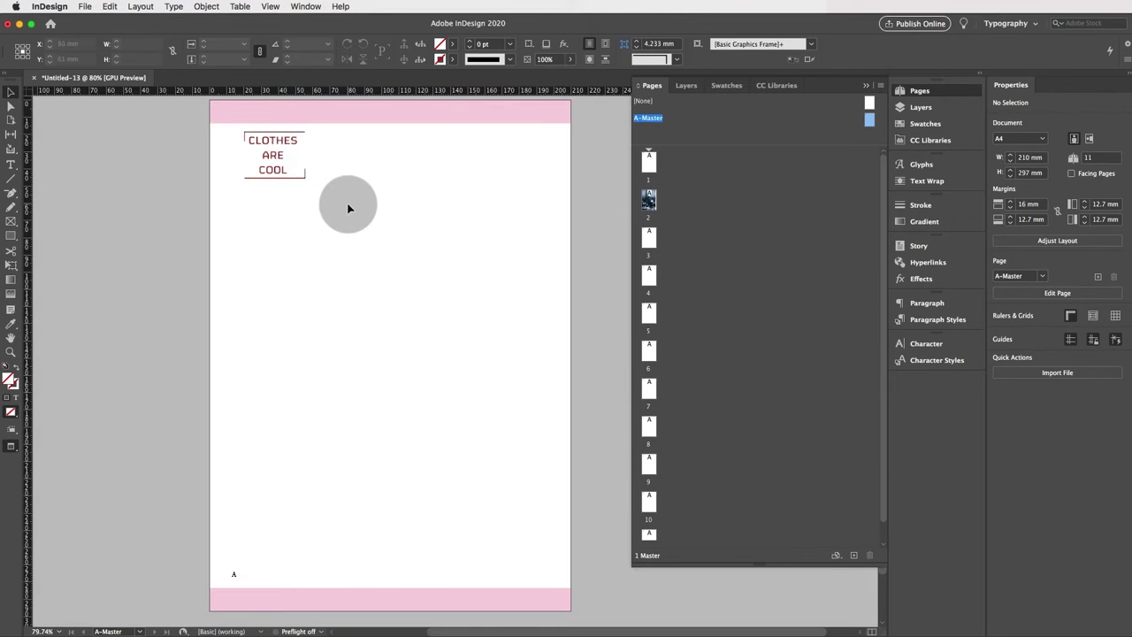
pyautogui.press('w')
pyautogui.moveTo(300, 172); pyautogui.dragTo(294, 172)
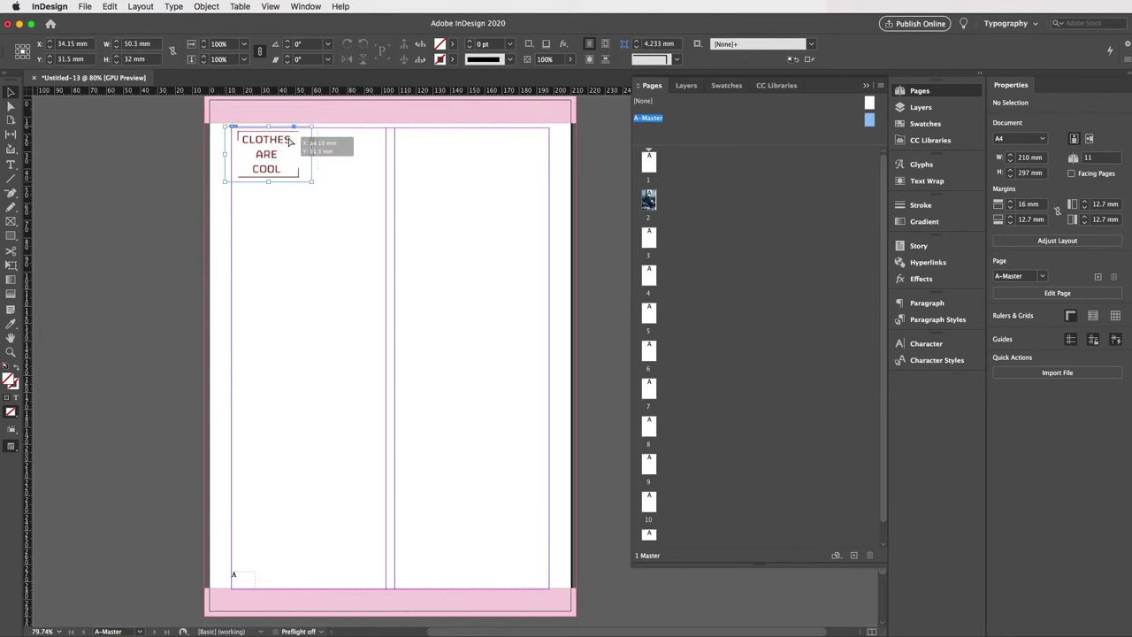
pyautogui.press('w')
pyautogui.click(347, 215)
pyautogui.press('w')
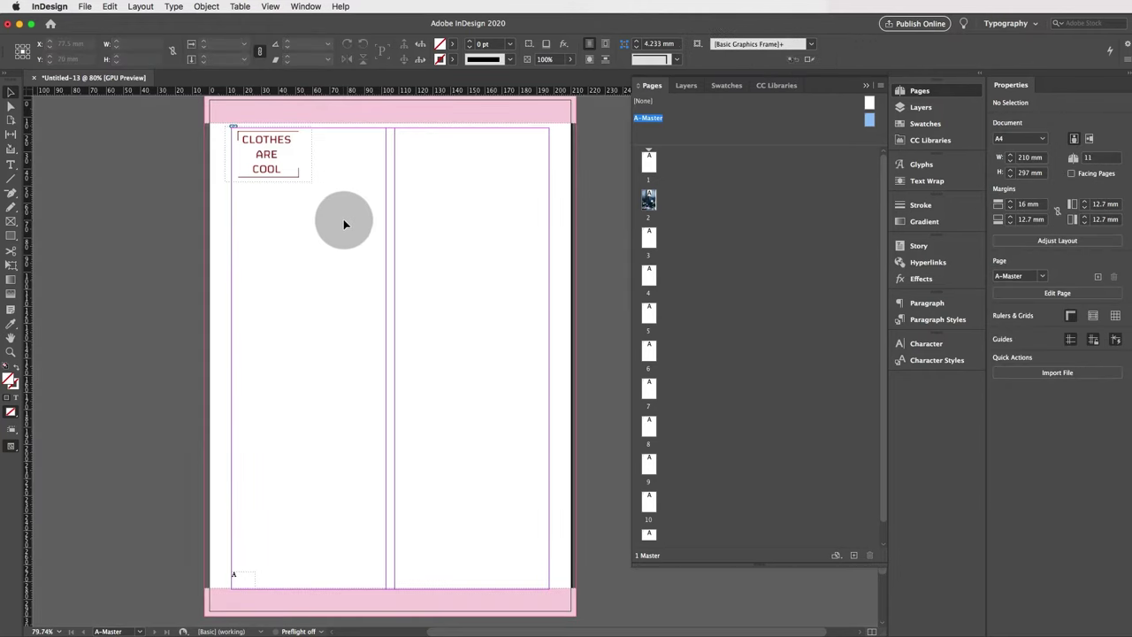
# Step: Try the logo horizontally centred just above the bottom band of A-Master and preview the page
pyautogui.moveTo(289, 154); pyautogui.dragTo(416, 548)
pyautogui.press('w')
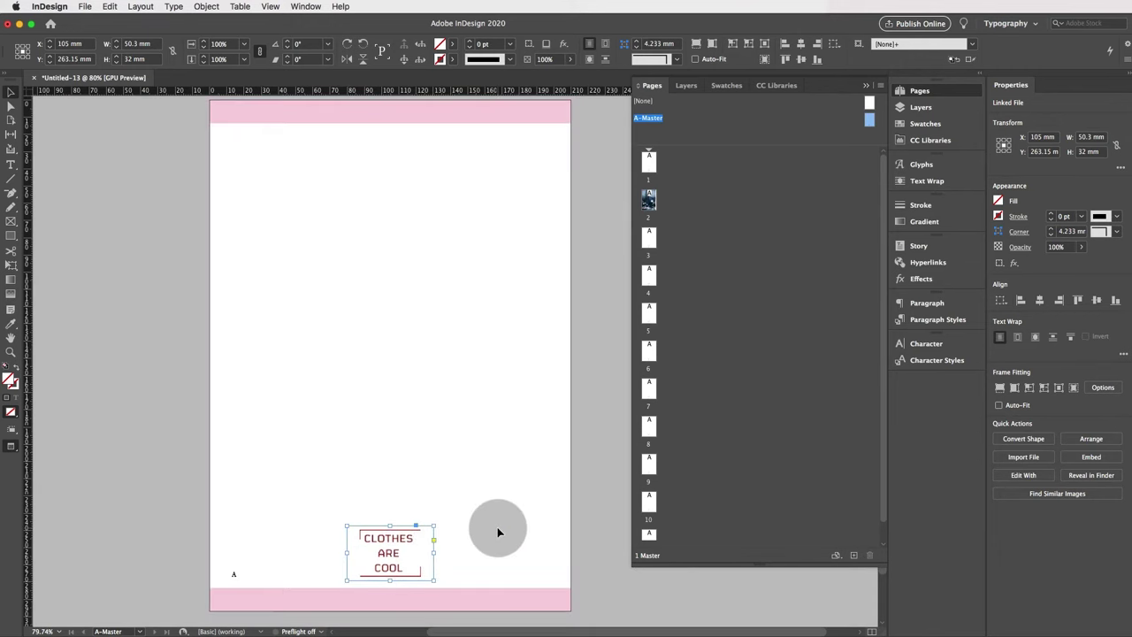
pyautogui.click(498, 531)
pyautogui.press('w')
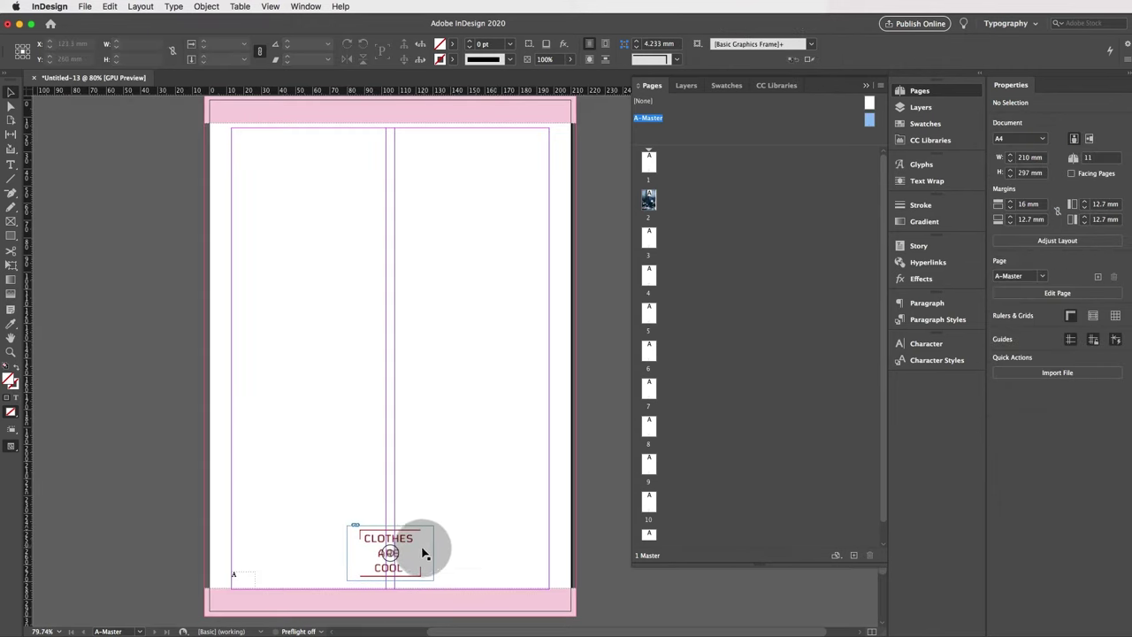
# Step: Move the logo to the top-left of A-Master so its artwork lines up with the left margin, then deselect it
pyautogui.moveTo(421, 552); pyautogui.dragTo(297, 157)
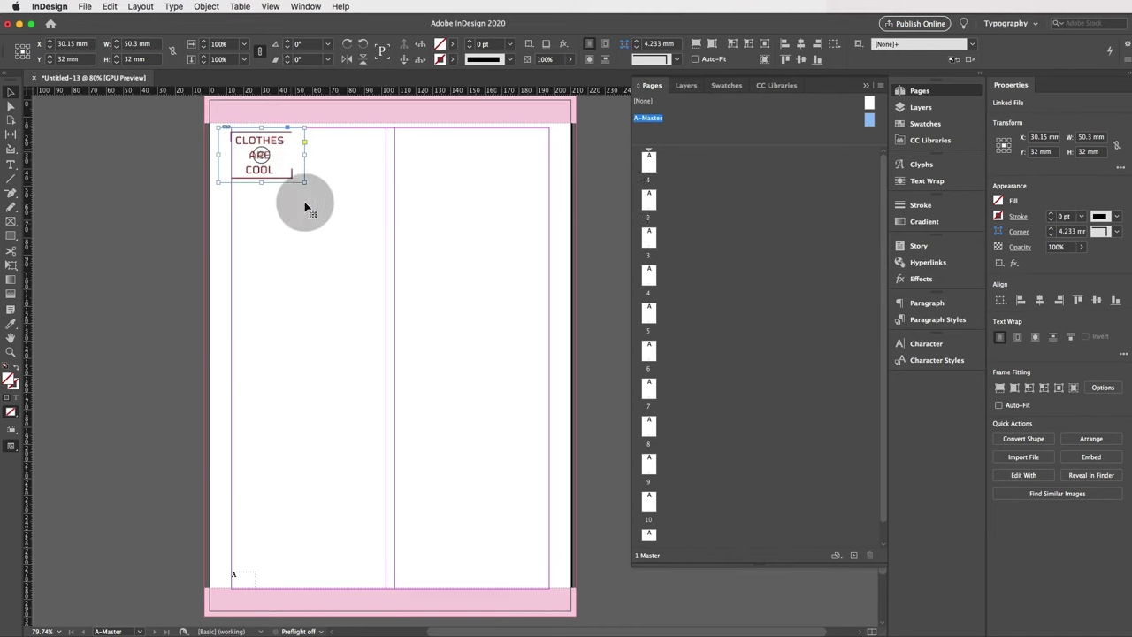
pyautogui.click(316, 317)
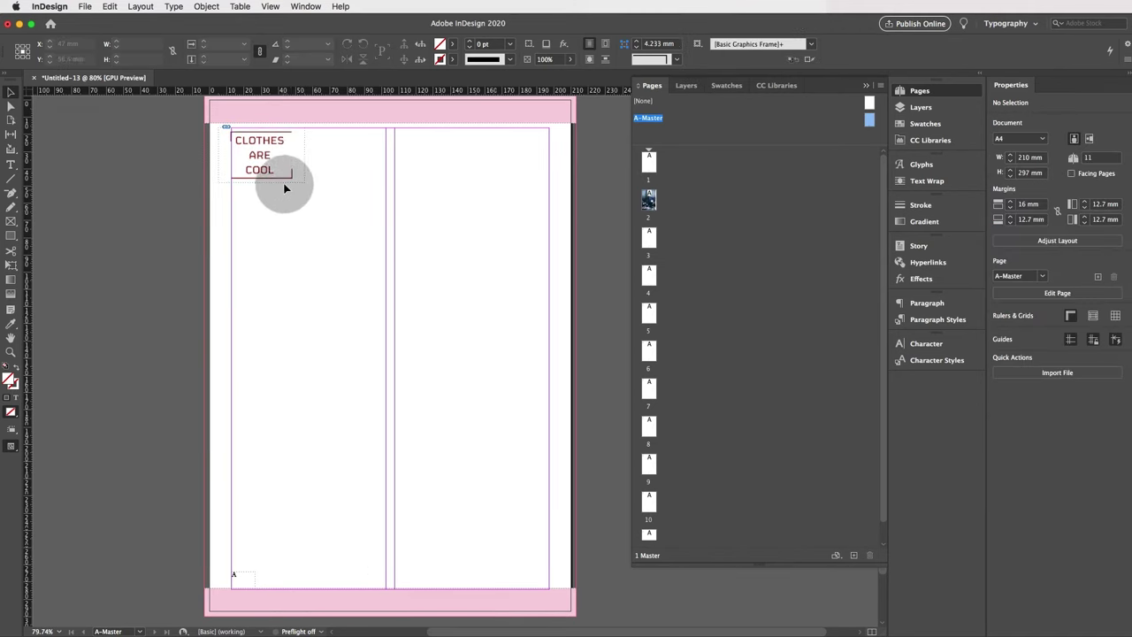
# Step: Add a text frame along the top margin from beside the logo nearly to the right margin, reading "Annual report 2020"
pyautogui.click(10, 164)
pyautogui.click(76, 184)
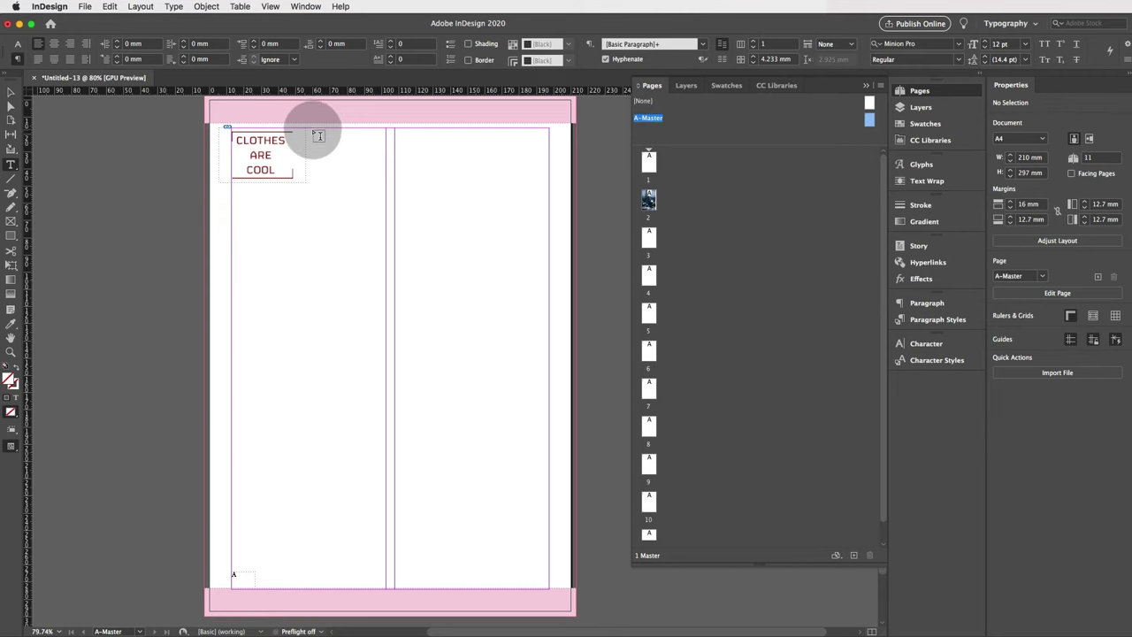
pyautogui.moveTo(315, 128); pyautogui.dragTo(543, 175)
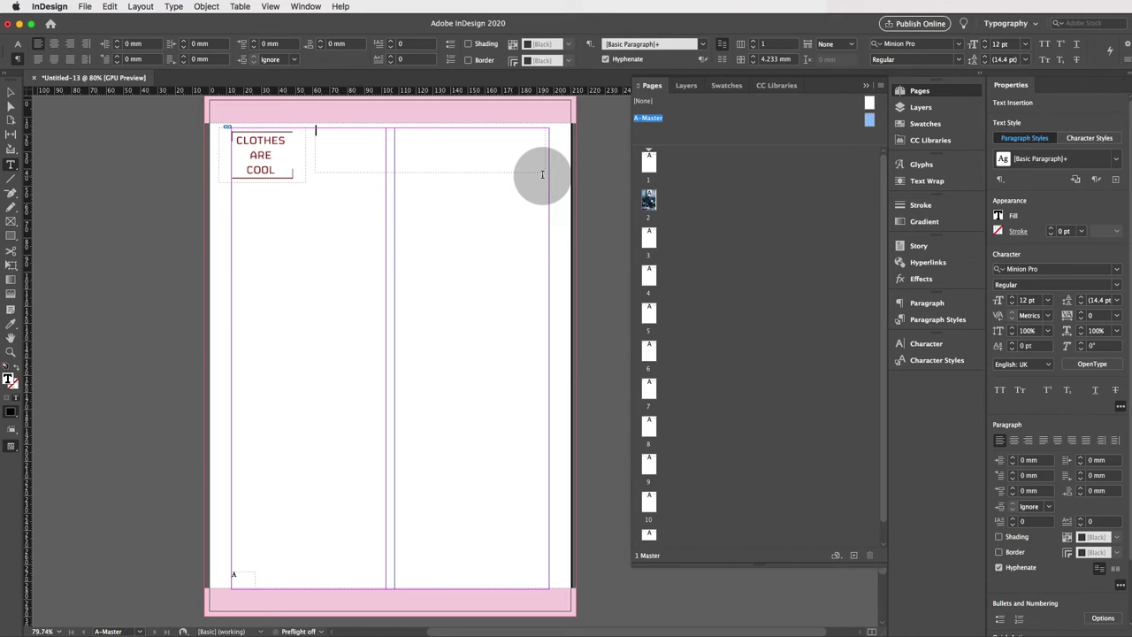
pyautogui.press('super+alt+shift+n')
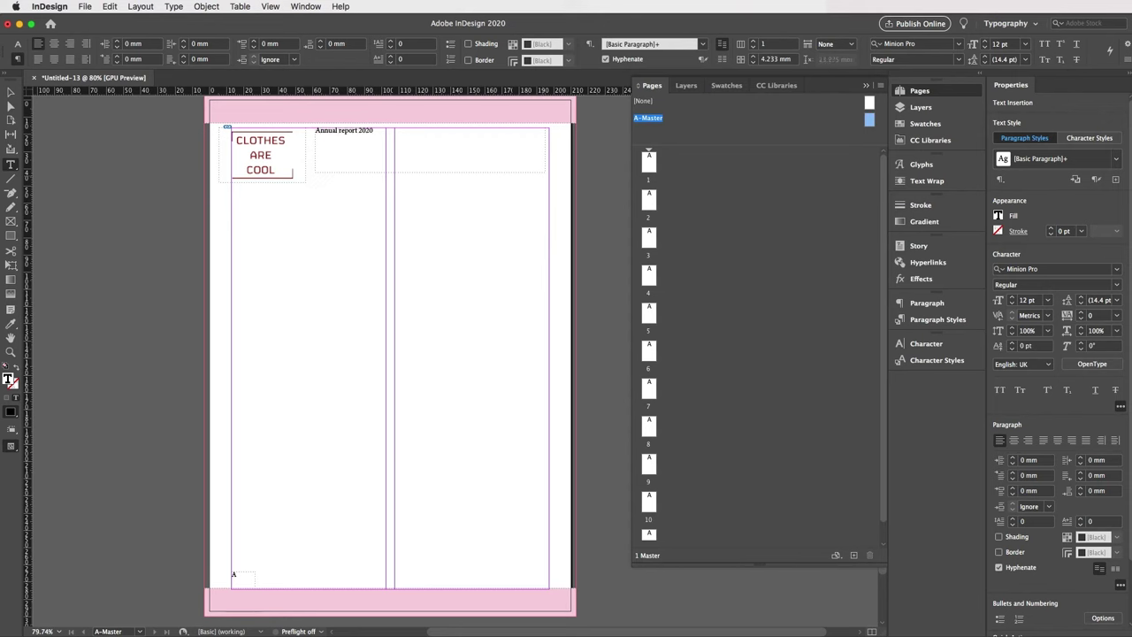
# Step: Set the "Annual report 2020" text to 29 pt in the Bold style
pyautogui.moveTo(381, 133); pyautogui.dragTo(249, 127)
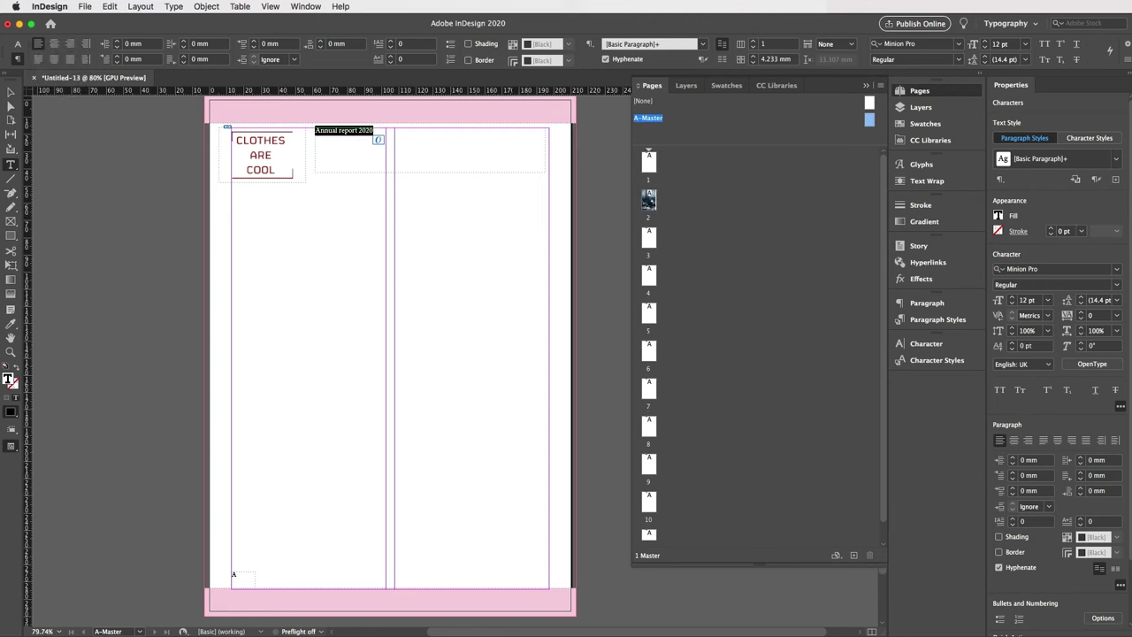
pyautogui.click(18, 43)
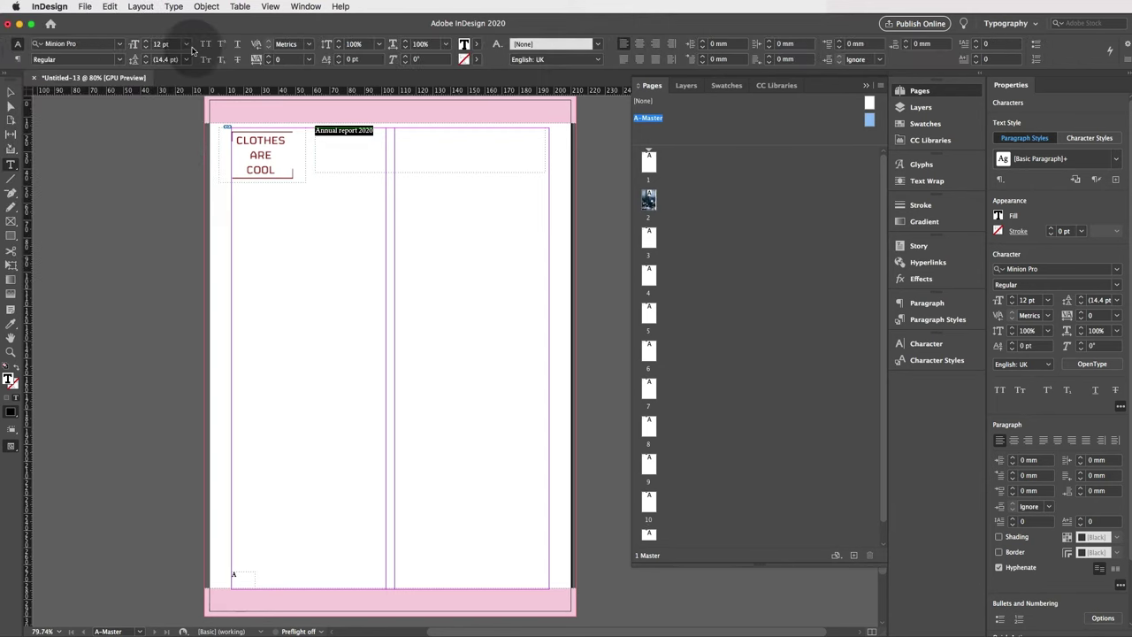
pyautogui.click(175, 47)
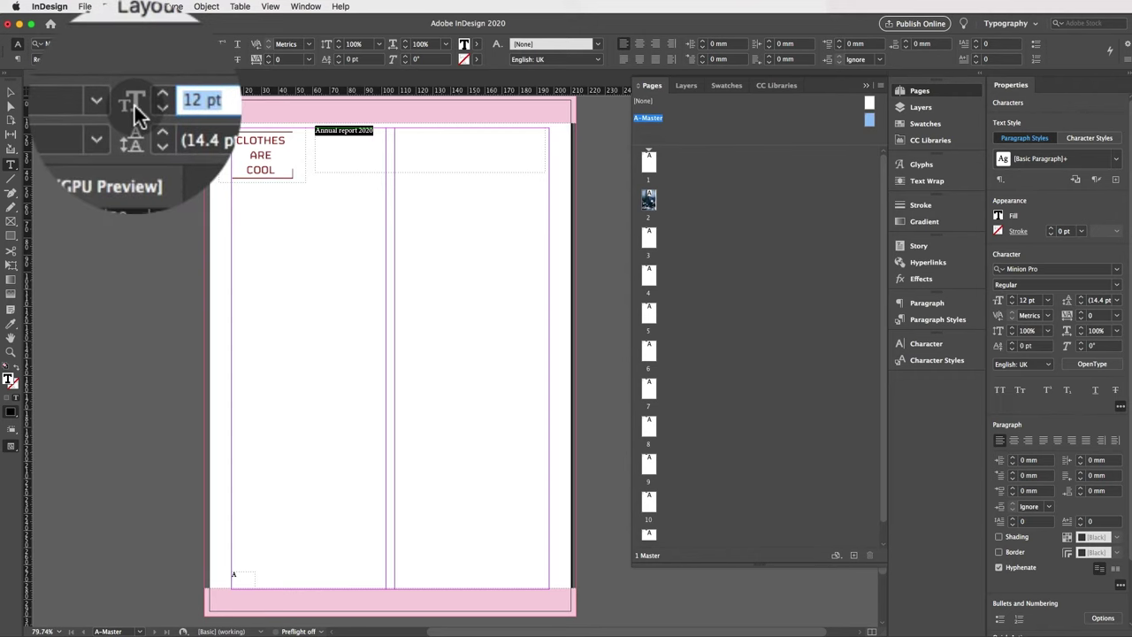
pyautogui.press('Up')
pyautogui.press('Up')
pyautogui.press('Up')
pyautogui.press('Up')
pyautogui.press('Up')
pyautogui.press('Up')
pyautogui.press('Up')
pyautogui.press('Up')
pyautogui.press('Up')
pyautogui.press('Up')
pyautogui.press('Up')
pyautogui.press('Up')
pyautogui.press('Up')
pyautogui.press('Up')
pyautogui.press('Up')
pyautogui.press('Up')
pyautogui.press('Up')
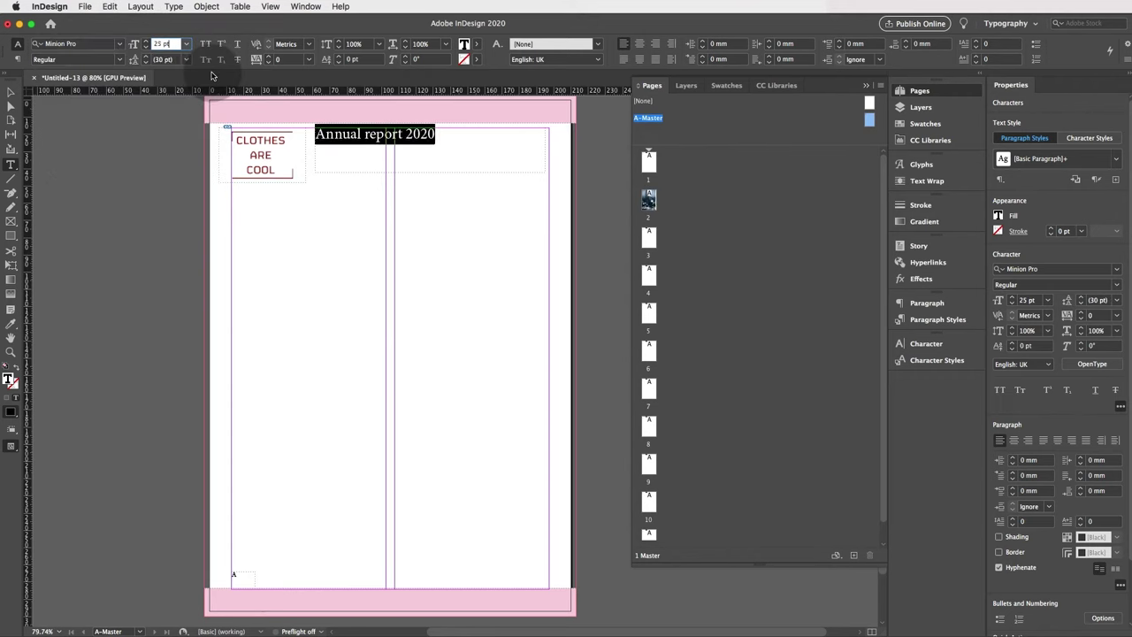
pyautogui.click(119, 59)
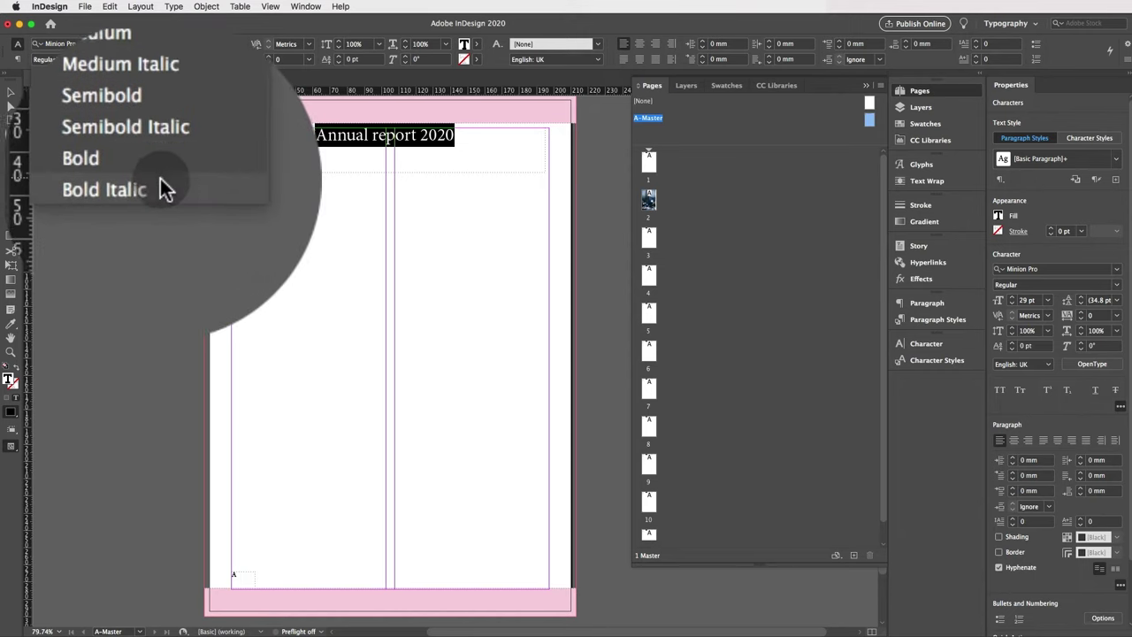
pyautogui.click(160, 171)
pyautogui.click(317, 136)
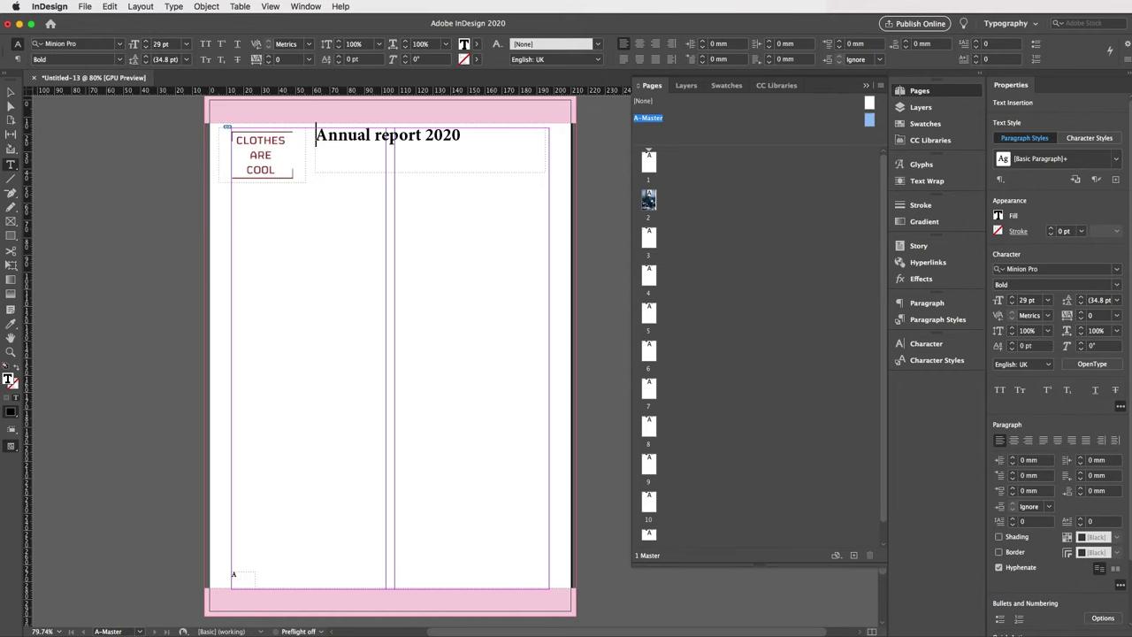
# Step: Enlarge the whole "Annual report 2020" heading to 32 pt and set it in All Caps
pyautogui.moveTo(501, 131); pyautogui.dragTo(316, 130)
pyautogui.press('super+shift+period')
pyautogui.click(206, 44)
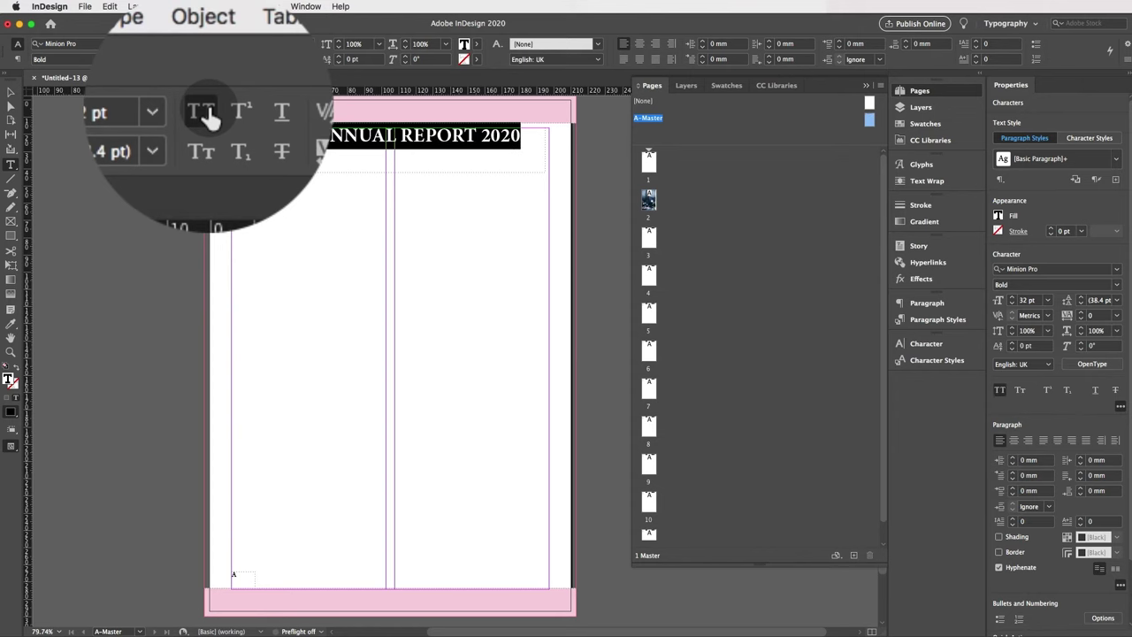
# Step: Move the "Annual report 2020" heading frame up into the pink band across the page top
pyautogui.press('Escape')
pyautogui.click(439, 176)
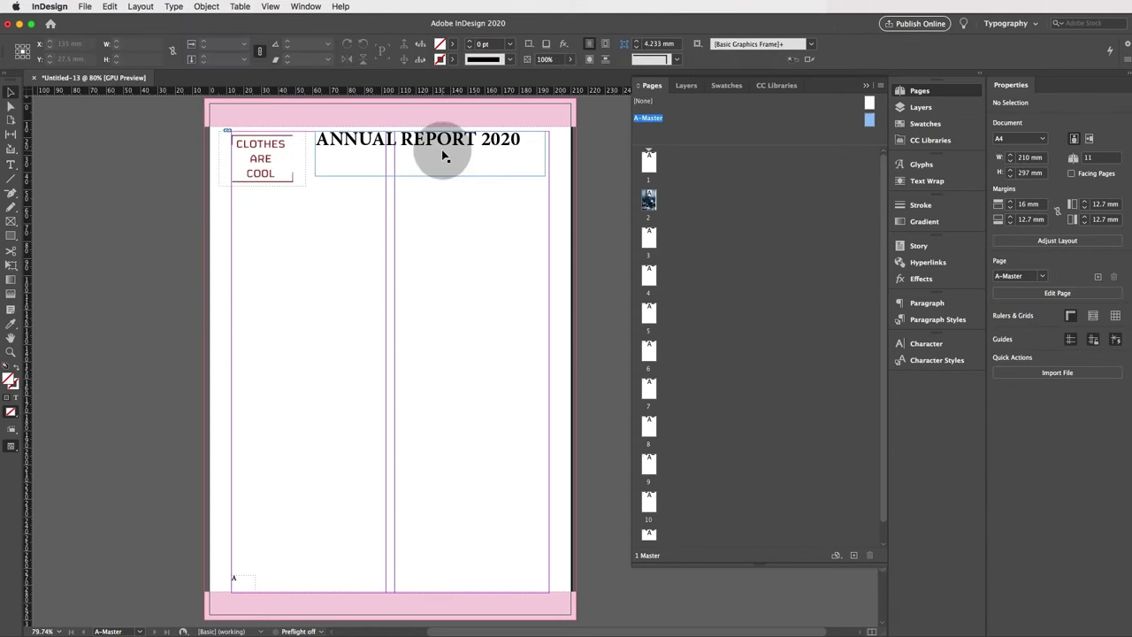
pyautogui.click(440, 153)
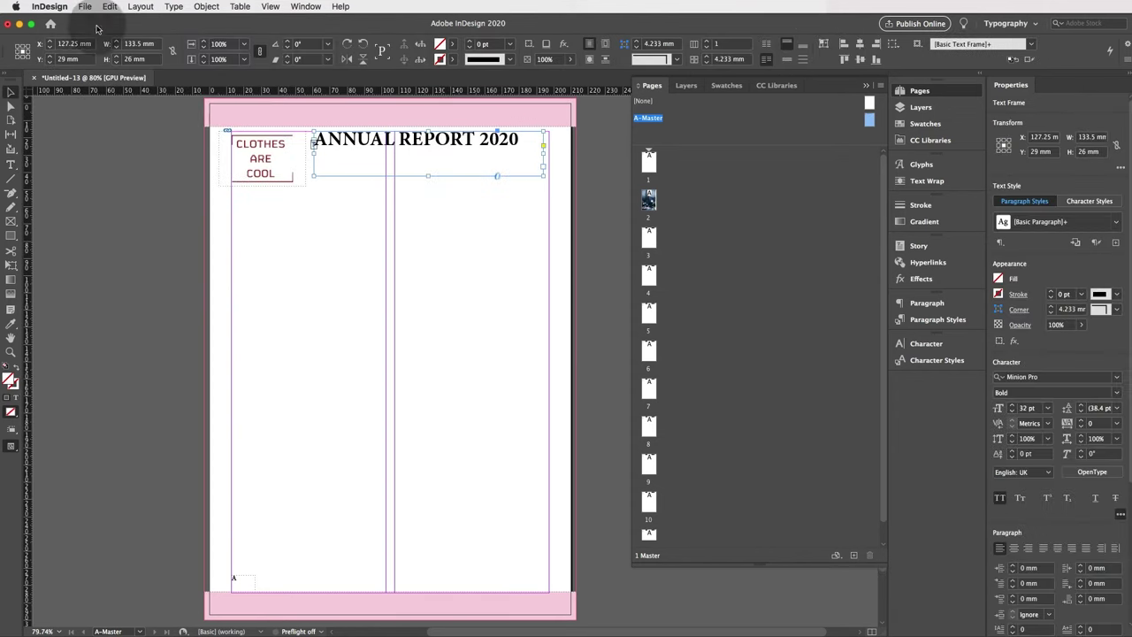
pyautogui.moveTo(435, 155); pyautogui.dragTo(391, 133)
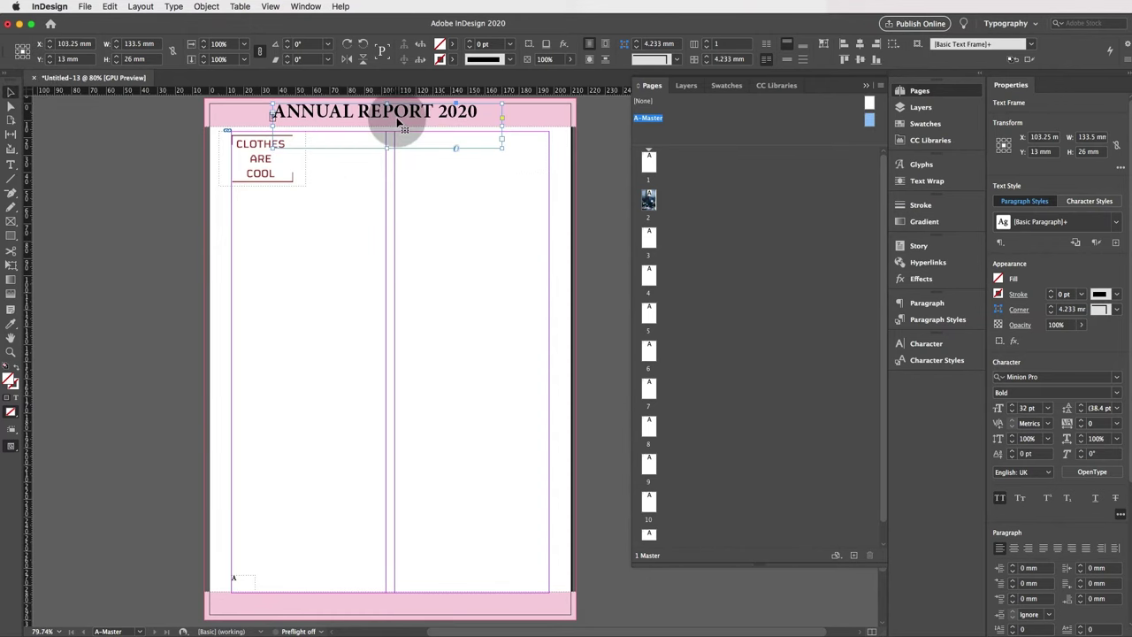
# Step: Turn off All Caps for the whole "Annual report 2020" heading
pyautogui.doubleClick(480, 118)
pyautogui.moveTo(480, 118); pyautogui.dragTo(204, 53)
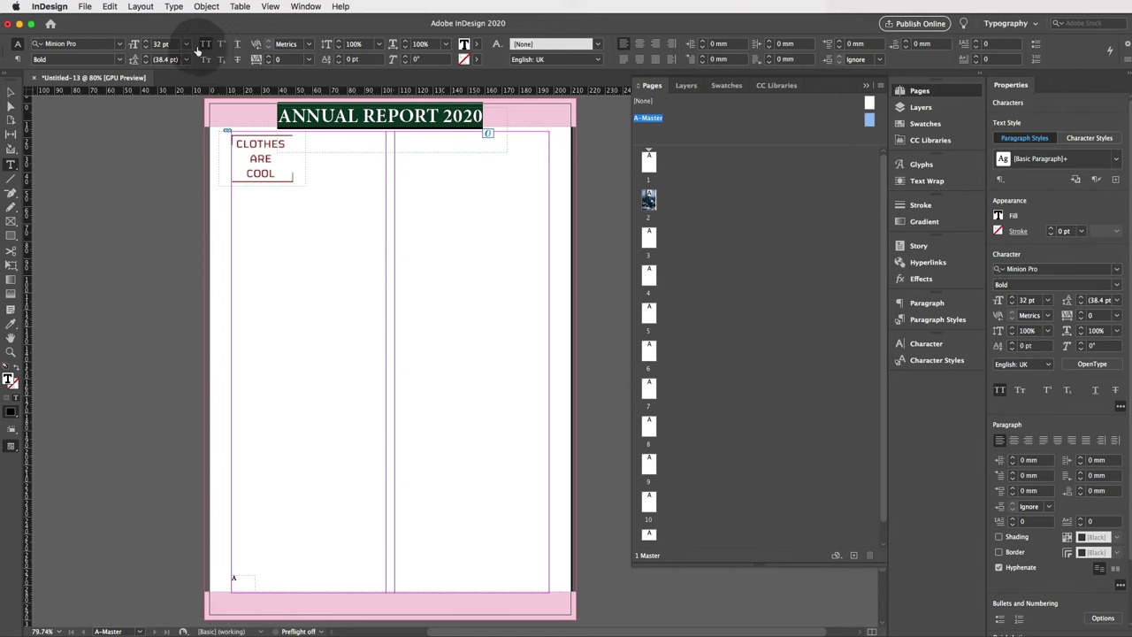
pyautogui.click(206, 46)
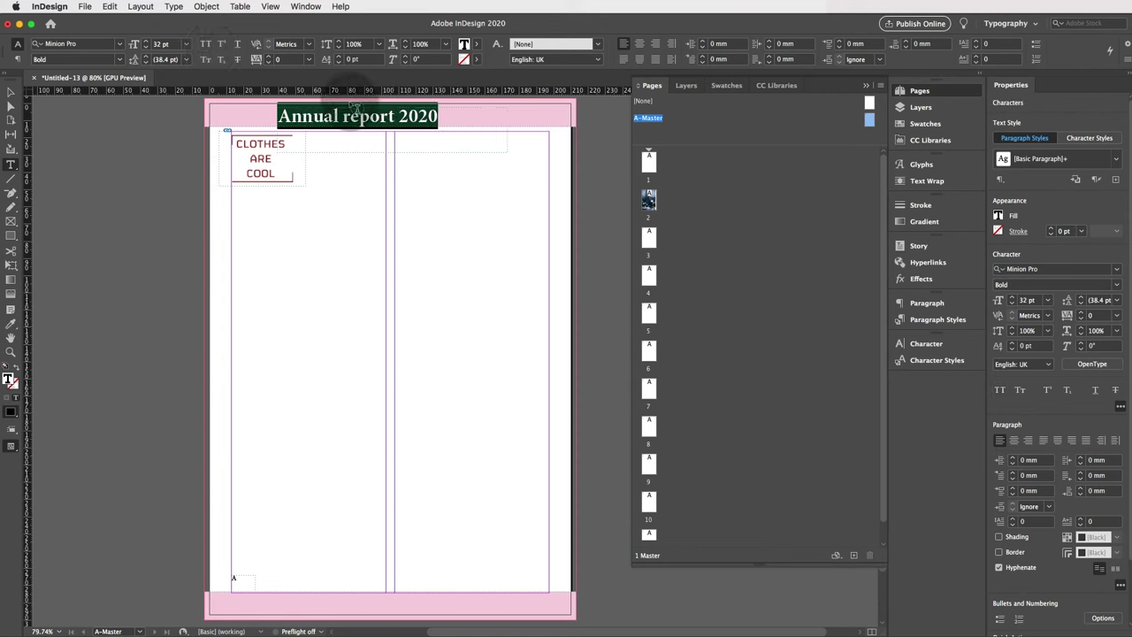
pyautogui.press('Escape')
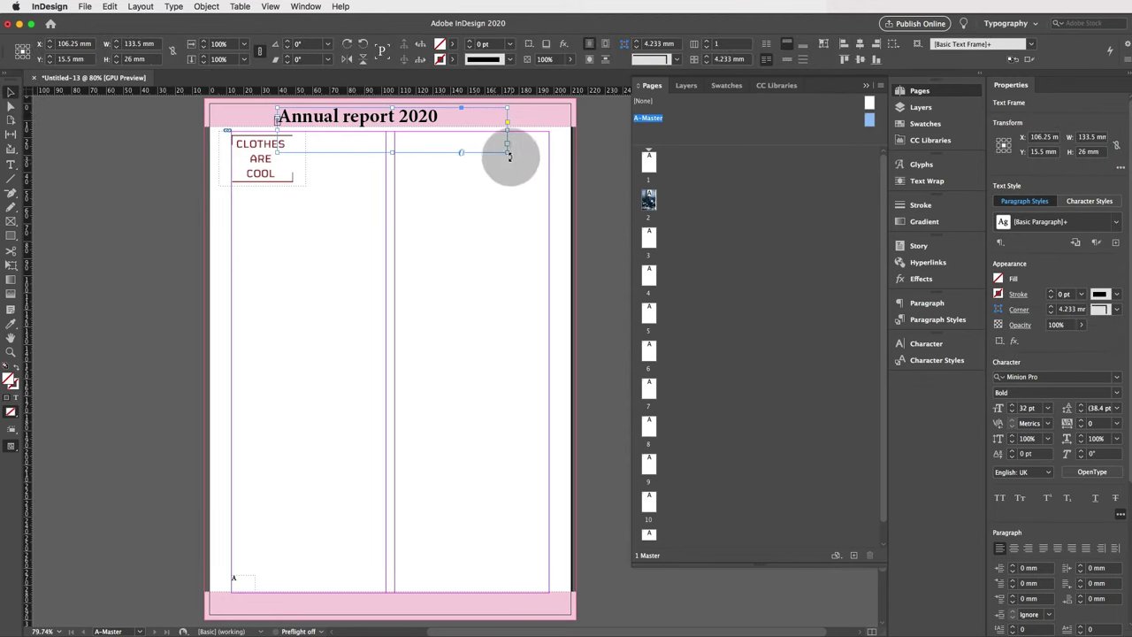
# Step: Shrink the heading frame to about 120.5 × 11 mm and centre it horizontally on the page within the pink band
pyautogui.moveTo(507, 152); pyautogui.dragTo(474, 129)
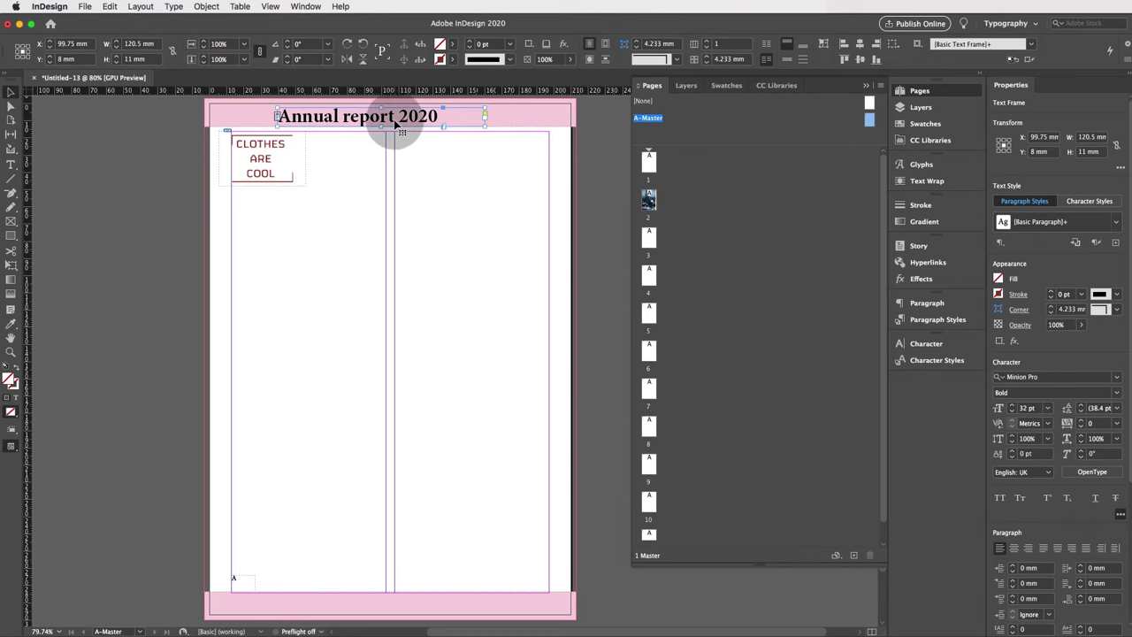
pyautogui.moveTo(395, 124); pyautogui.dragTo(413, 125)
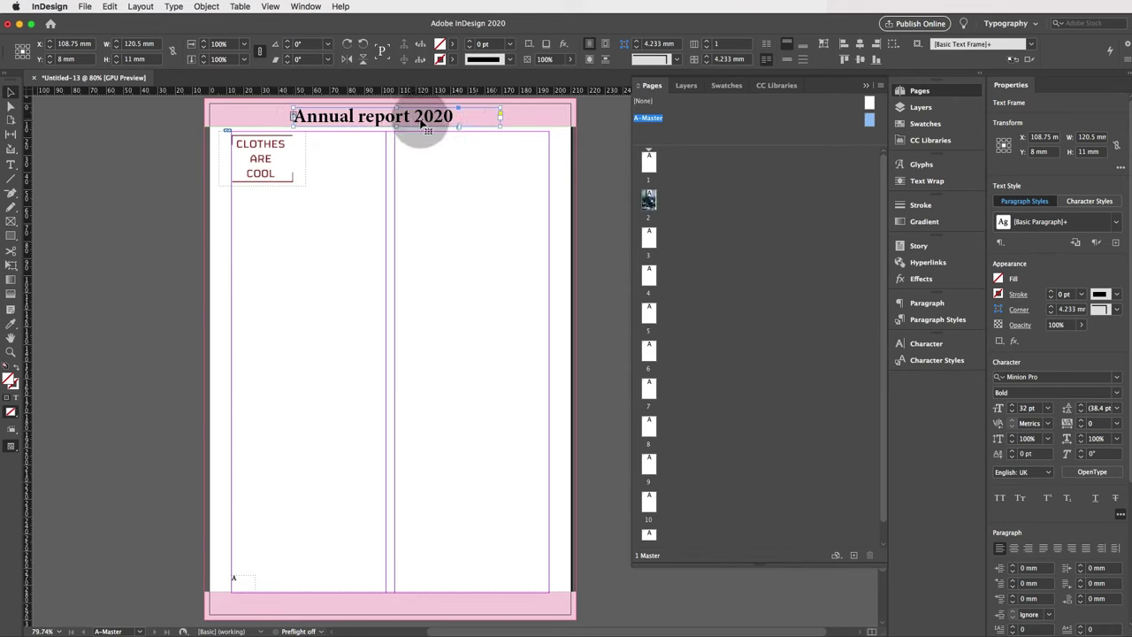
pyautogui.moveTo(417, 305); pyautogui.dragTo(427, 118)
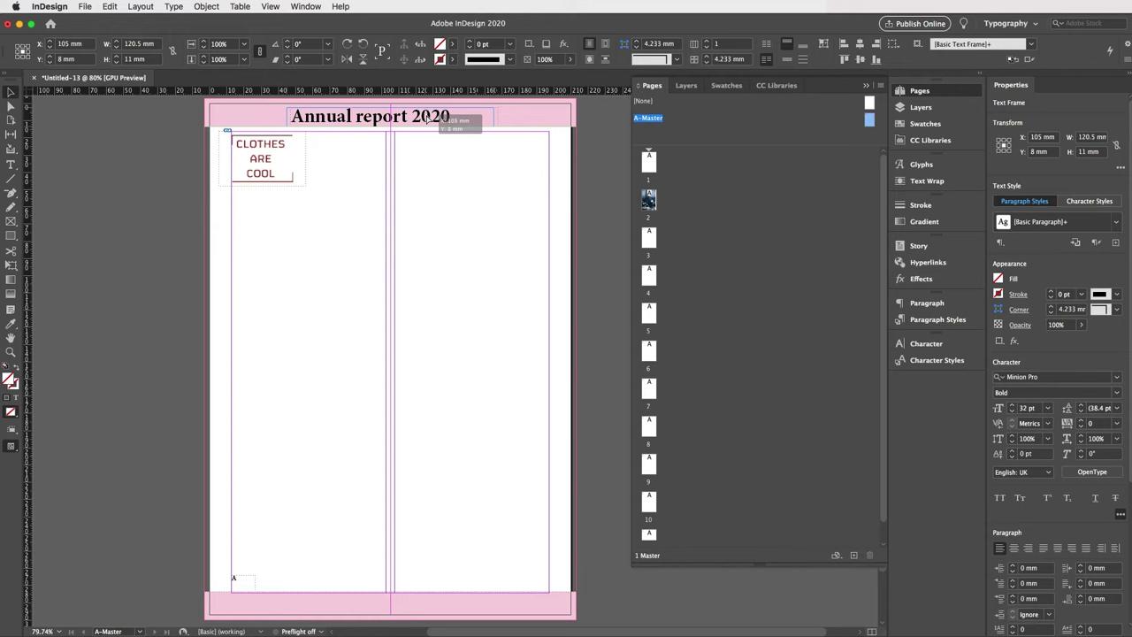
# Step: Stretch the heading frame to both bleed edges, about 216 mm wide and 10.3 mm high, inside the pink band
pyautogui.moveTo(427, 117); pyautogui.dragTo(558, 129)
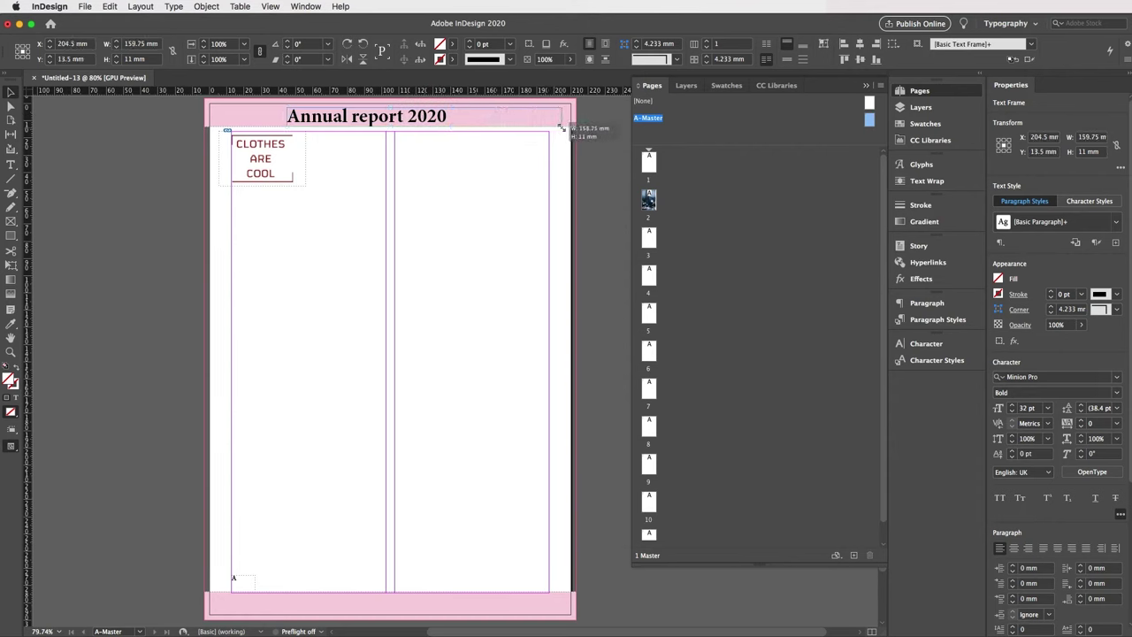
pyautogui.moveTo(284, 127); pyautogui.dragTo(203, 128)
pyautogui.moveTo(558, 129)
pyautogui.mouseDown()
pyautogui.moveTo(581, 132)
pyautogui.moveTo(575, 124)
pyautogui.mouseUp()
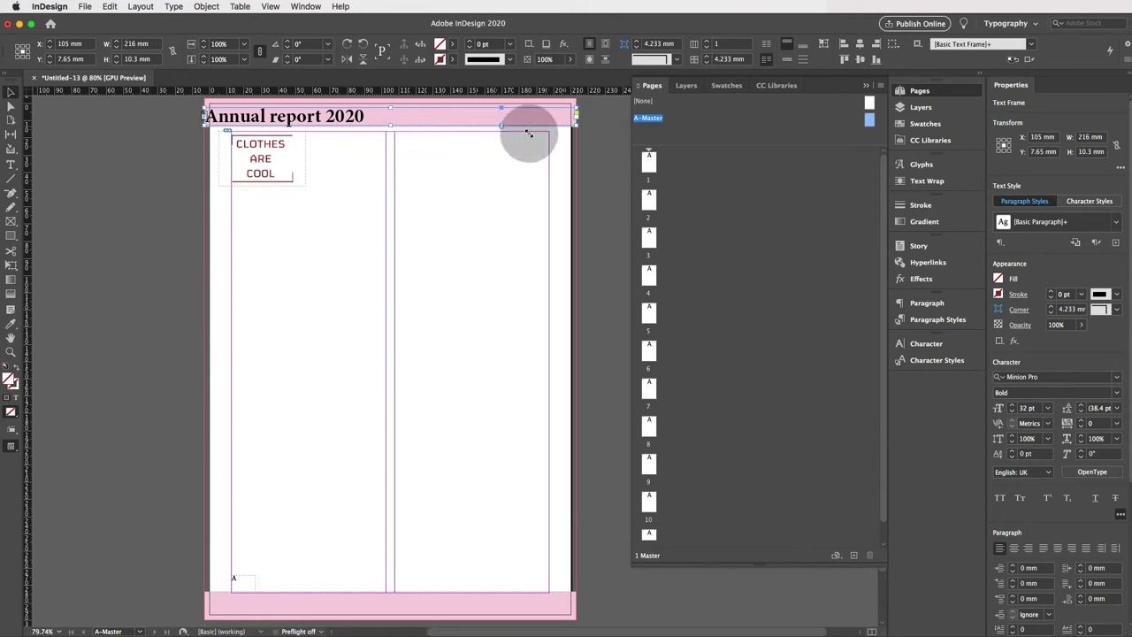
# Step: Centre-align the "Annual report 2020" text in its frame and briefly preview A-Master without guides and bleed
pyautogui.click(11, 164)
pyautogui.moveTo(359, 122); pyautogui.dragTo(203, 115)
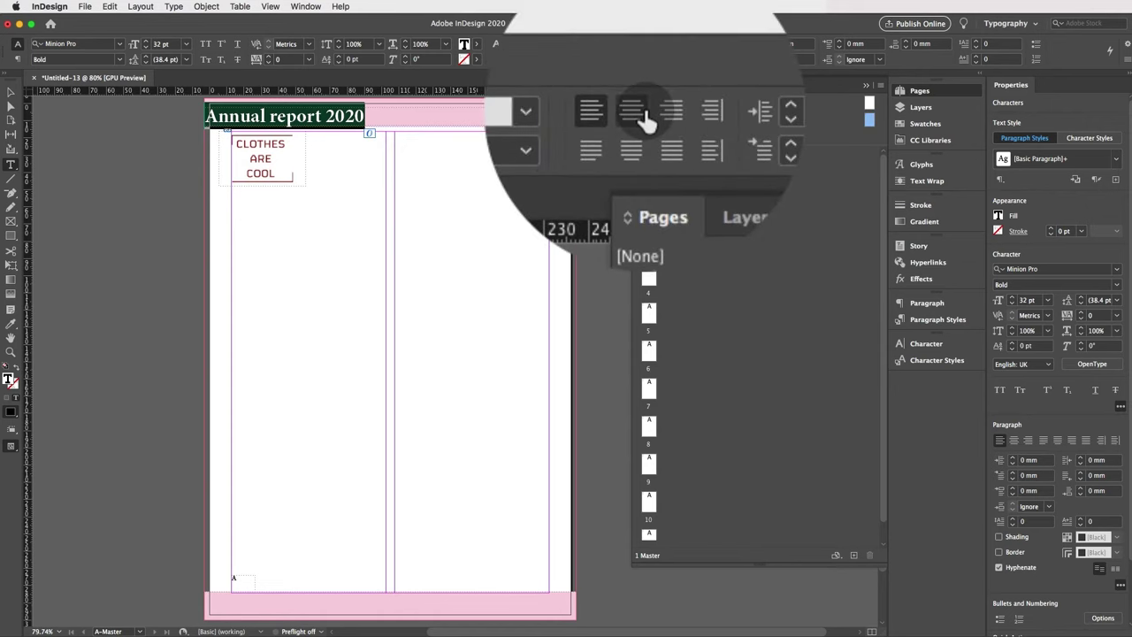
pyautogui.click(643, 44)
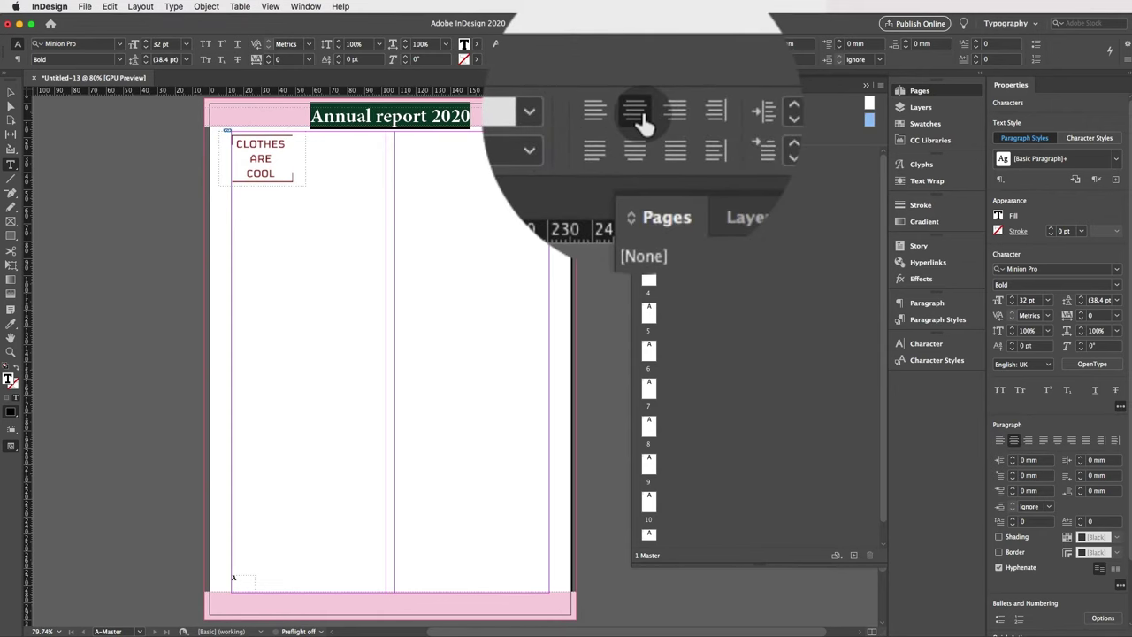
pyautogui.click(10, 92)
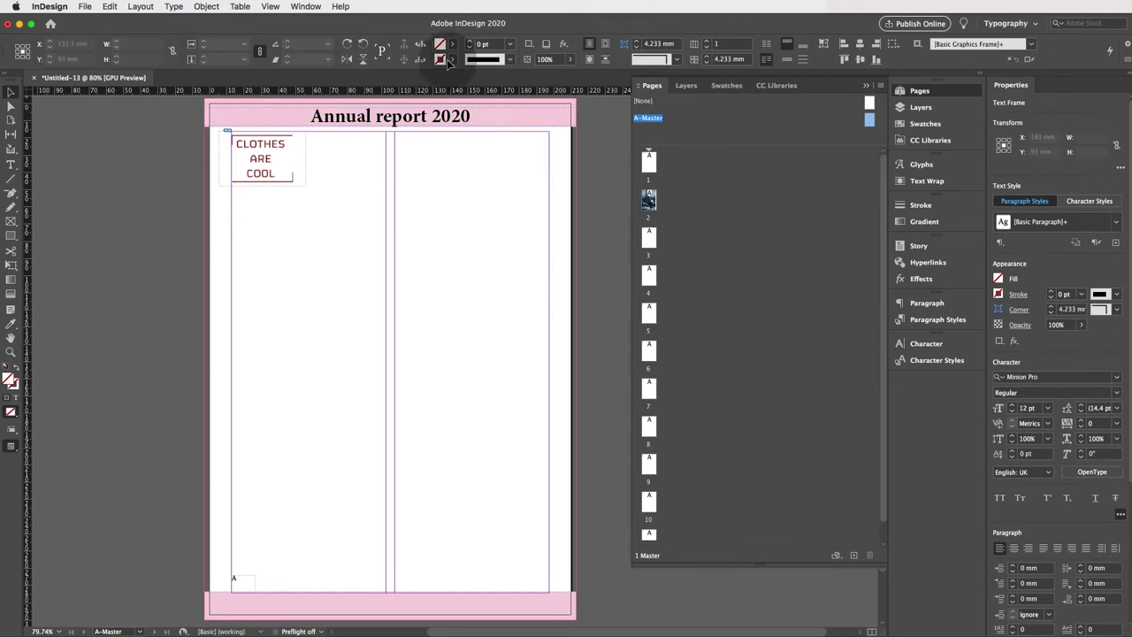
pyautogui.click(456, 131)
pyautogui.press('w')
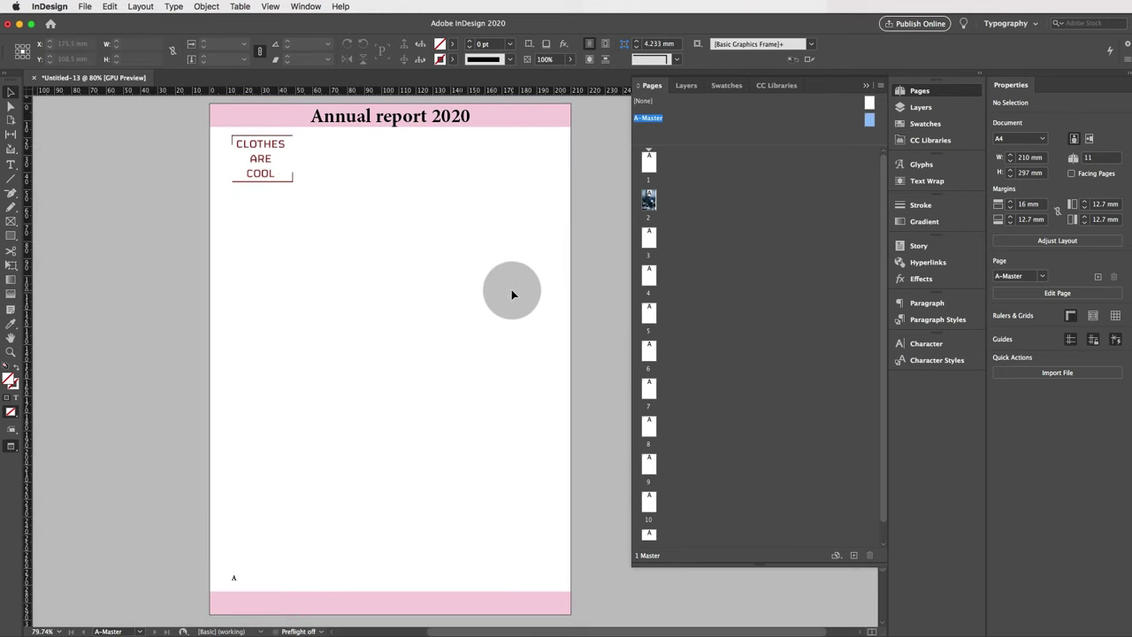
pyautogui.press('w')
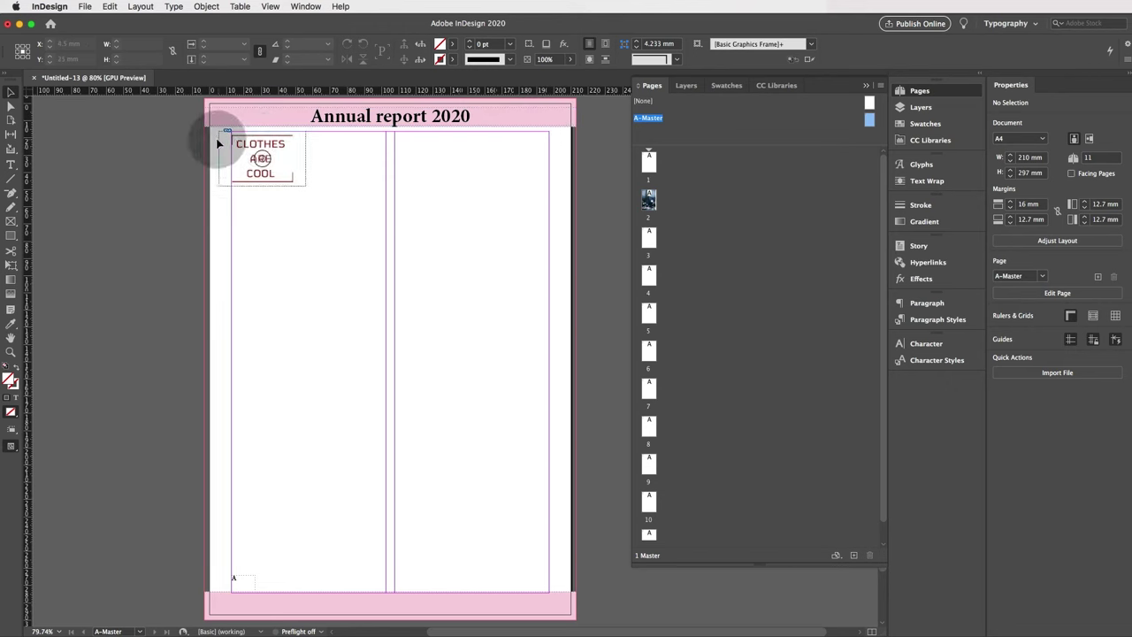
# Step: Make all four A-Master margins equal at 16 mm and unlink them again
pyautogui.scroll(-1, 219, 144)
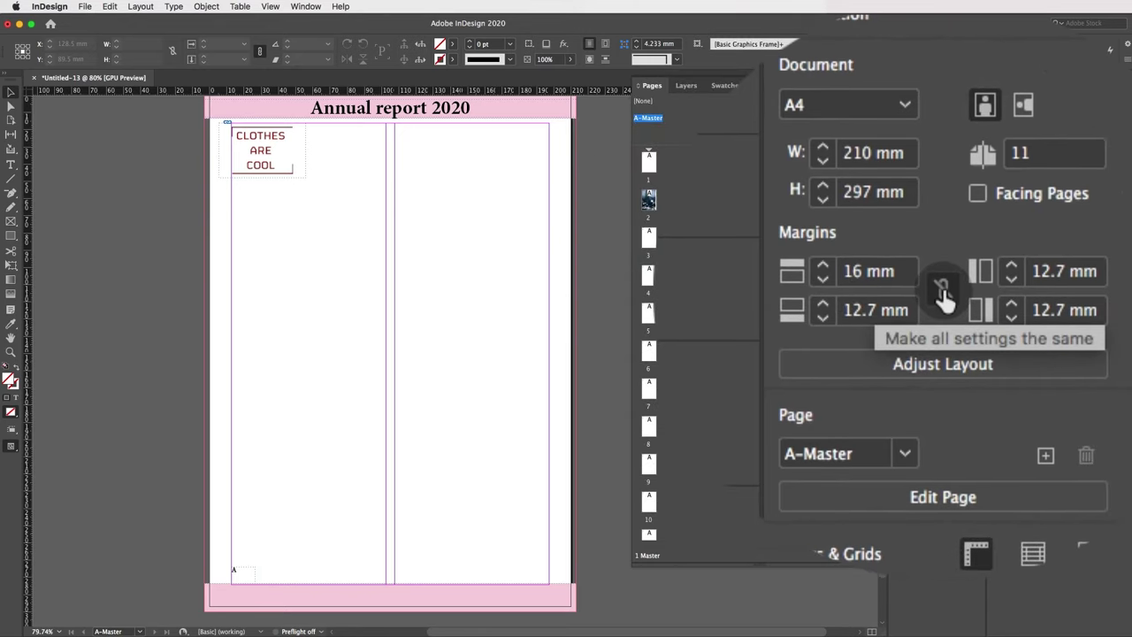
pyautogui.click(943, 294)
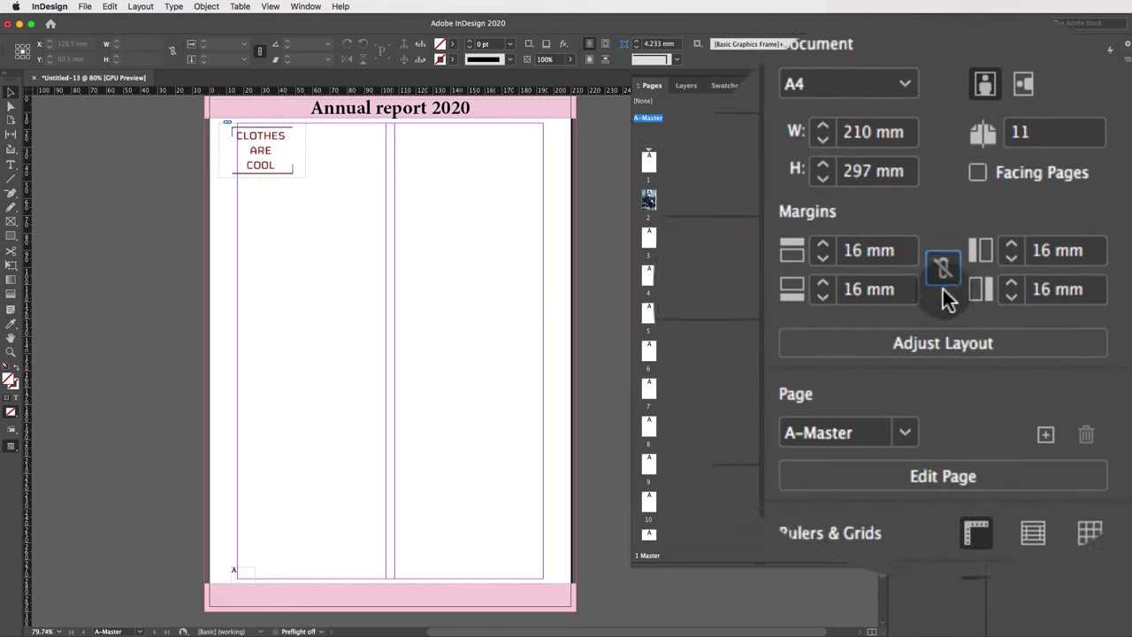
pyautogui.click(947, 297)
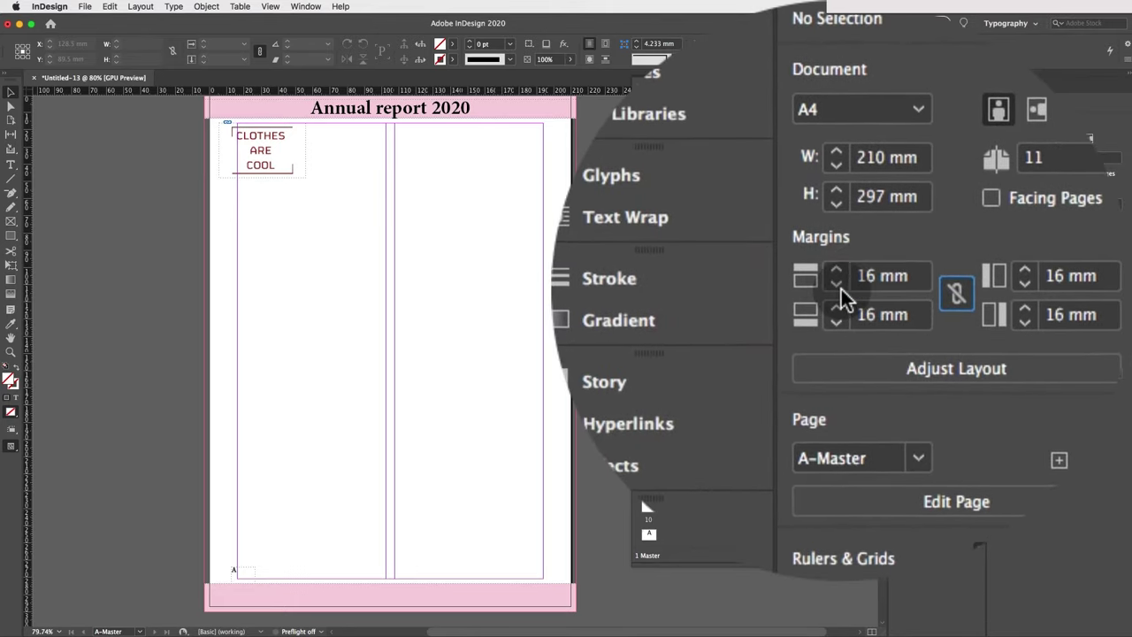
# Step: Raise A-Master's top margin to 57 mm so the column area starts below the logo
pyautogui.click(1014, 211)
pyautogui.click(1013, 210)
pyautogui.click(1011, 201)
pyautogui.click(1010, 202)
pyautogui.click(1011, 202)
pyautogui.click(1011, 201)
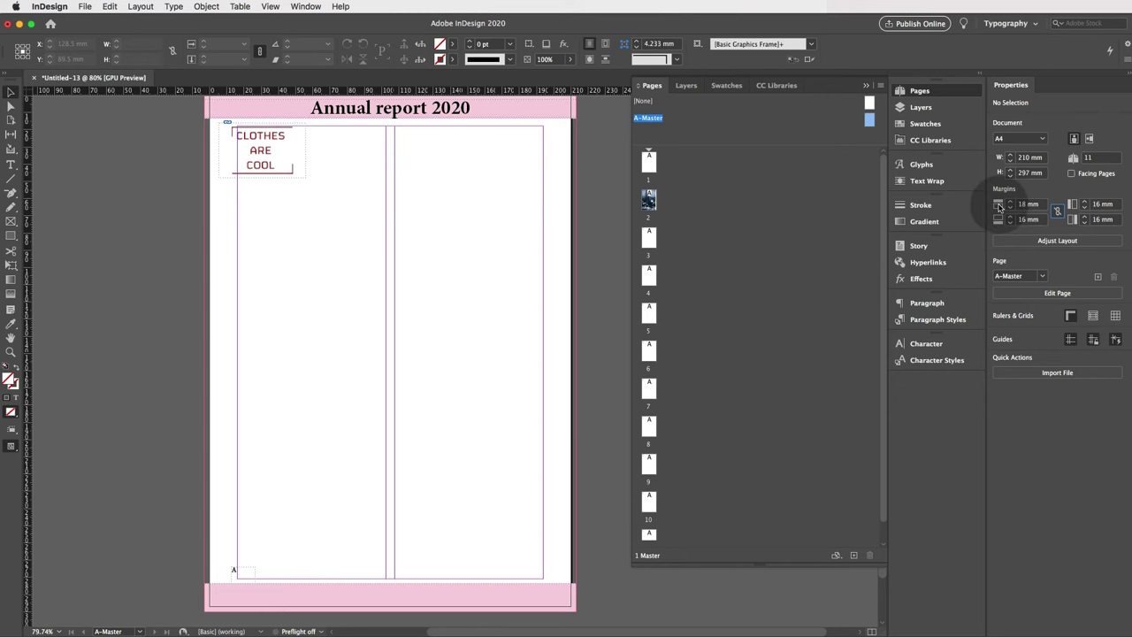
pyautogui.click(1010, 201)
pyautogui.click(1011, 202)
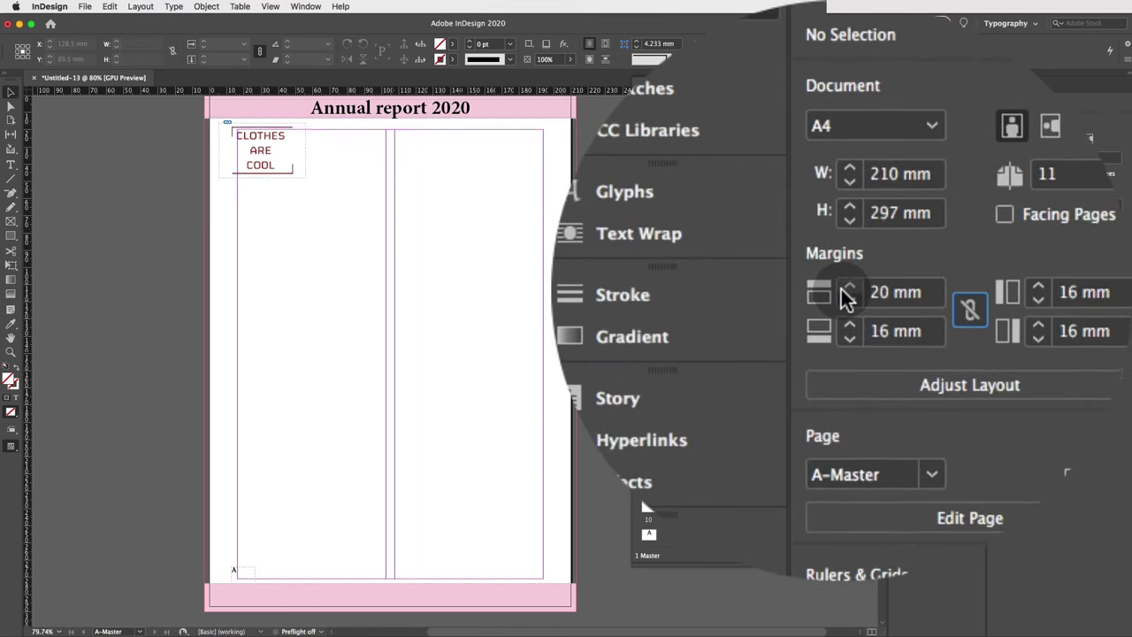
pyautogui.click(1011, 201)
pyautogui.click(1011, 202)
pyautogui.moveTo(1011, 202); pyautogui.dragTo(1010, 201)
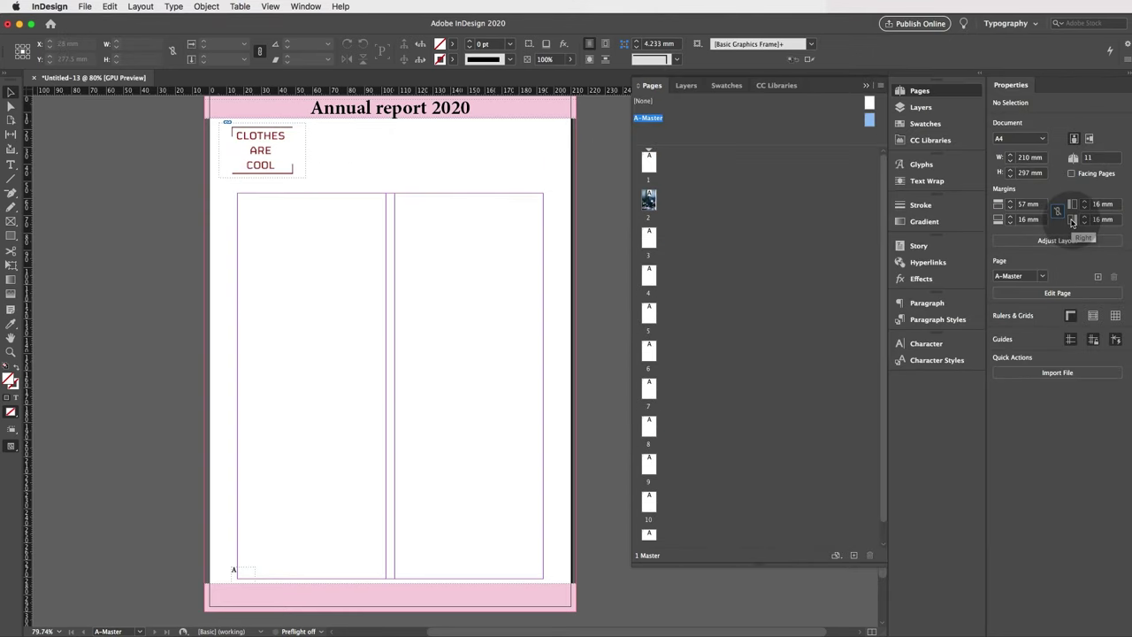
# Step: Raise A-Master's bottom margin to 35 mm so the columns end above the page number
pyautogui.moveTo(1012, 219); pyautogui.dragTo(1012, 218)
pyautogui.click(1010, 216)
pyautogui.click(1011, 216)
pyautogui.click(1011, 216)
pyautogui.click(1011, 216)
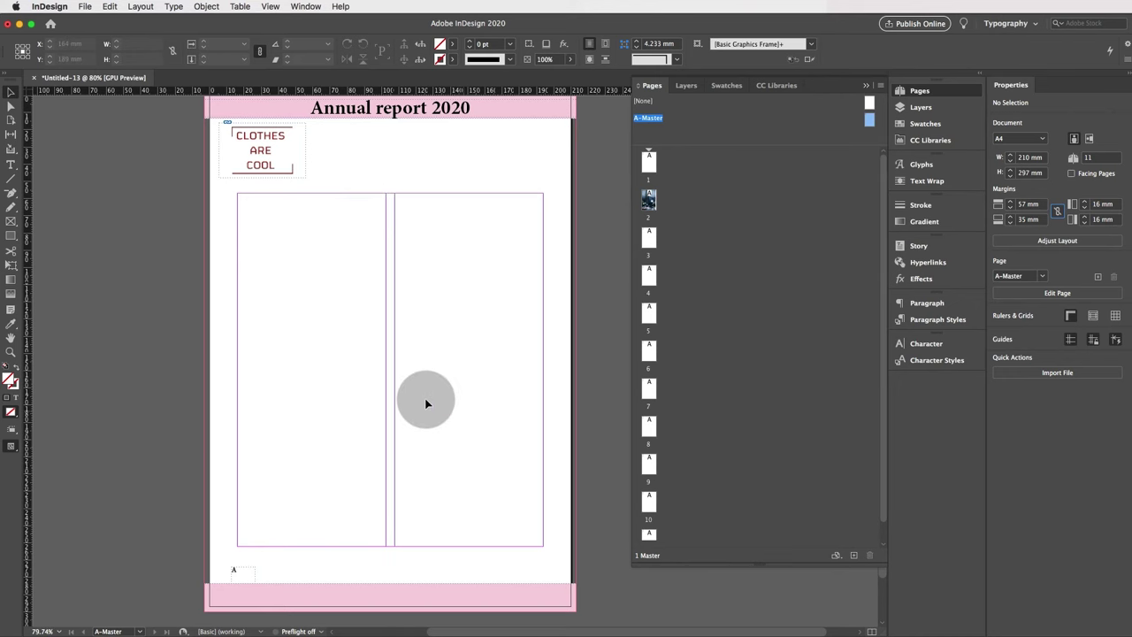
pyautogui.click(309, 353)
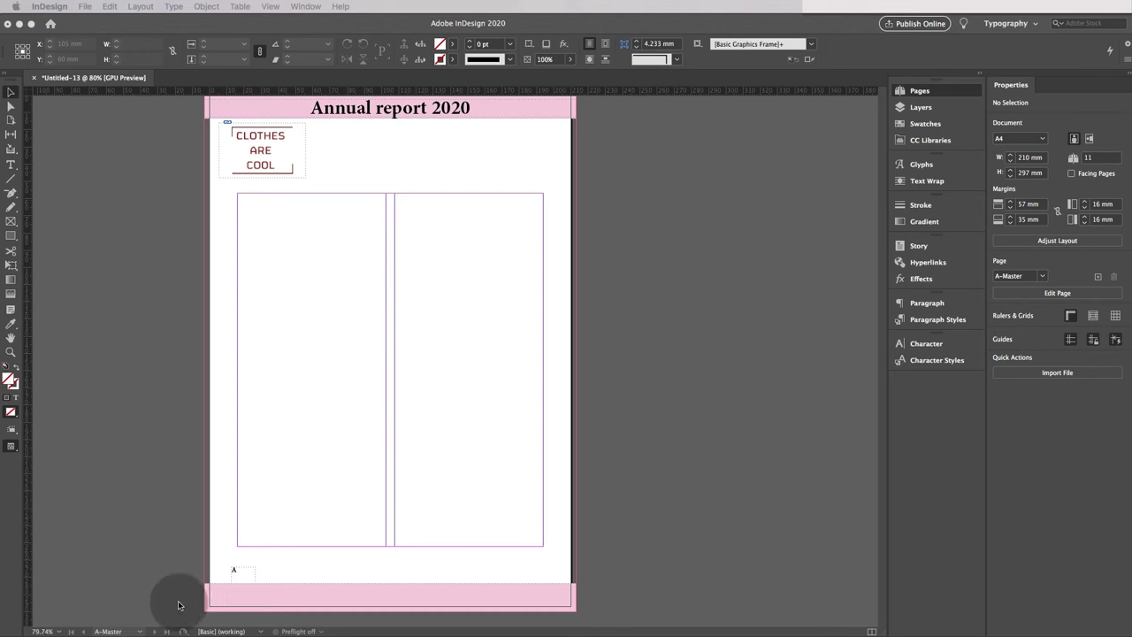
# Step: Go from A-Master to page 1 and show it in preview mode without guides
pyautogui.press('super+F12')
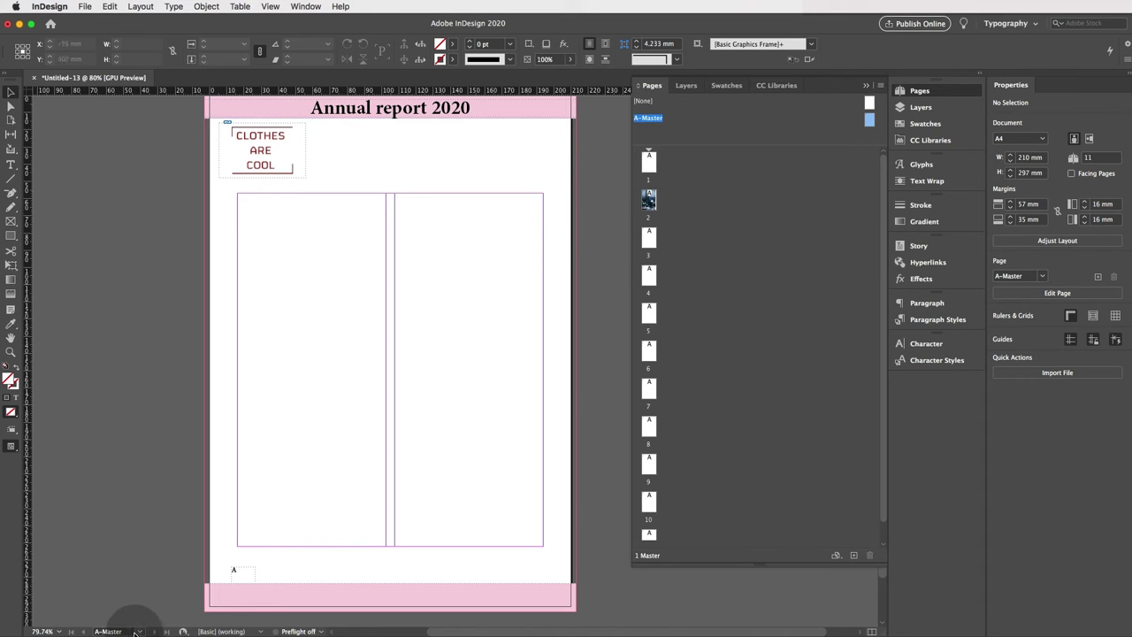
pyautogui.click(141, 631)
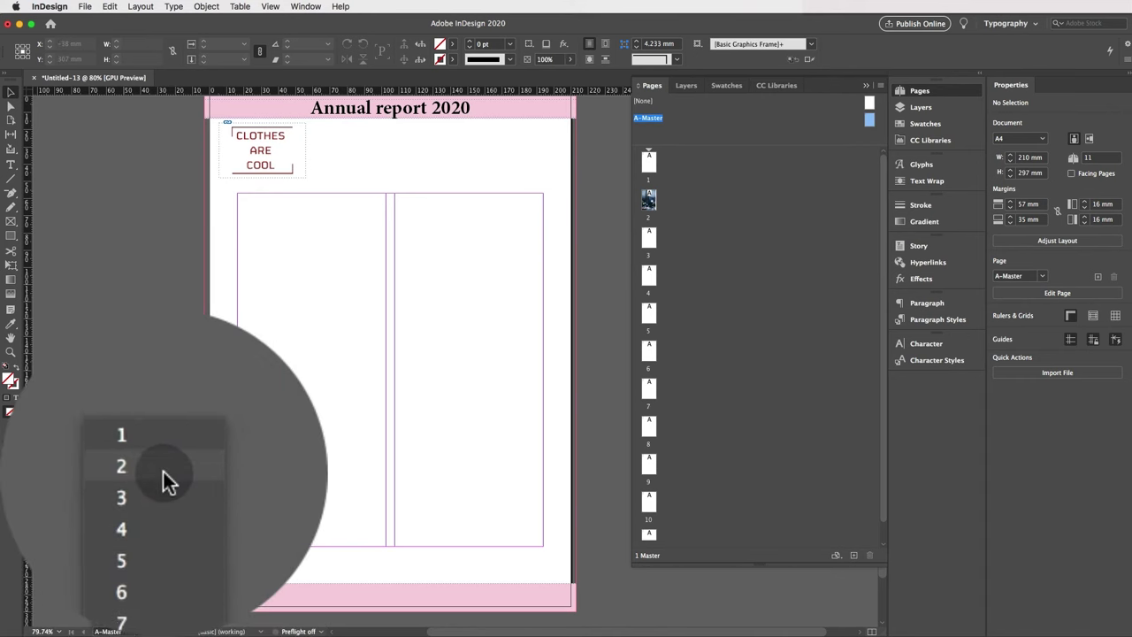
pyautogui.click(133, 486)
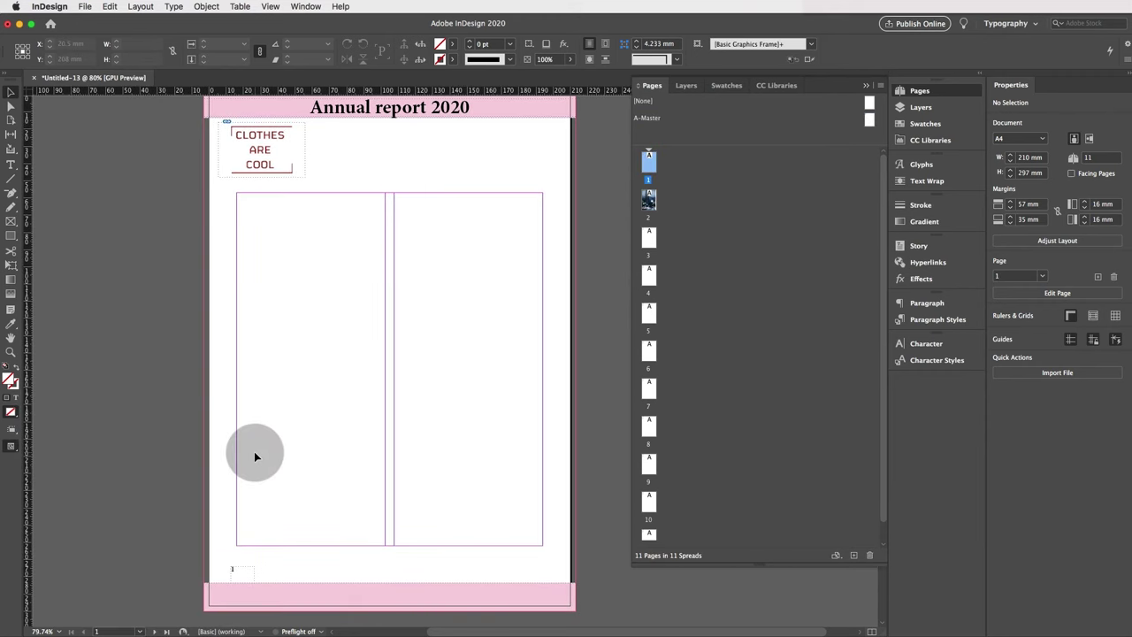
pyautogui.scroll(1, 254, 453)
pyautogui.press('w')
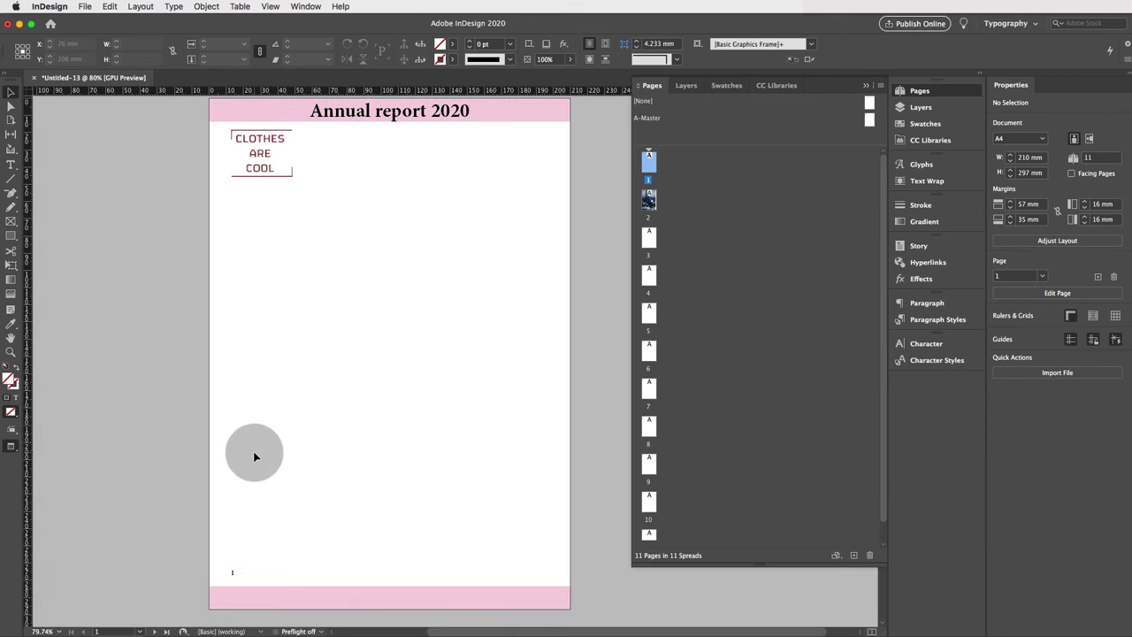
# Step: Look through the document pages to check how the master's heading, logo, page number and new margins apply
pyautogui.scroll(-15, 254, 456)
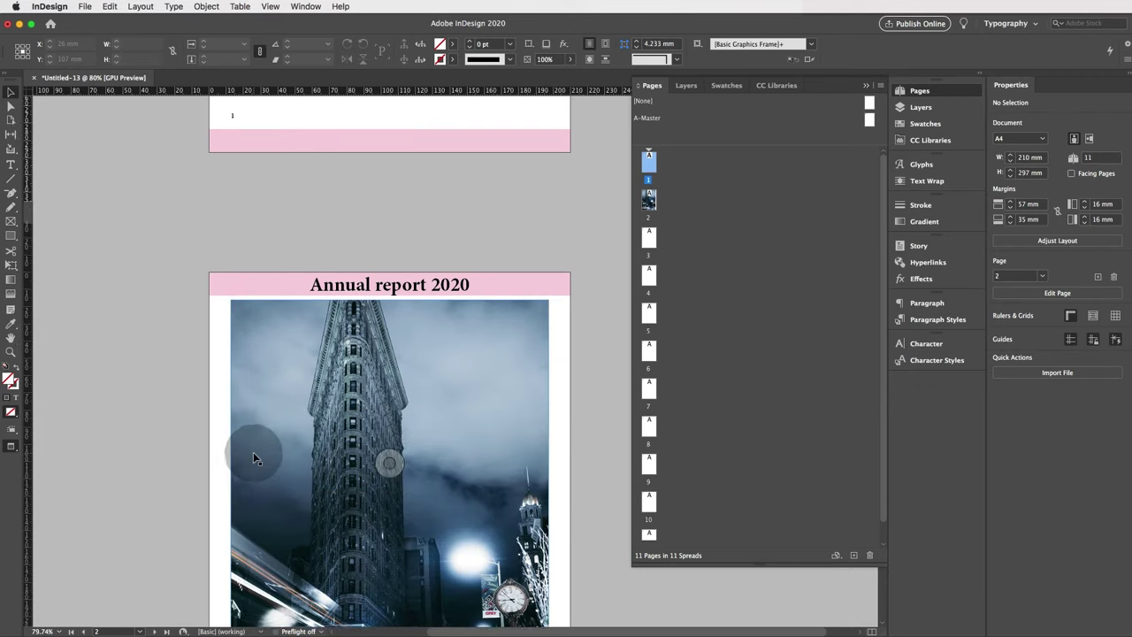
pyautogui.scroll(-15, 253, 457)
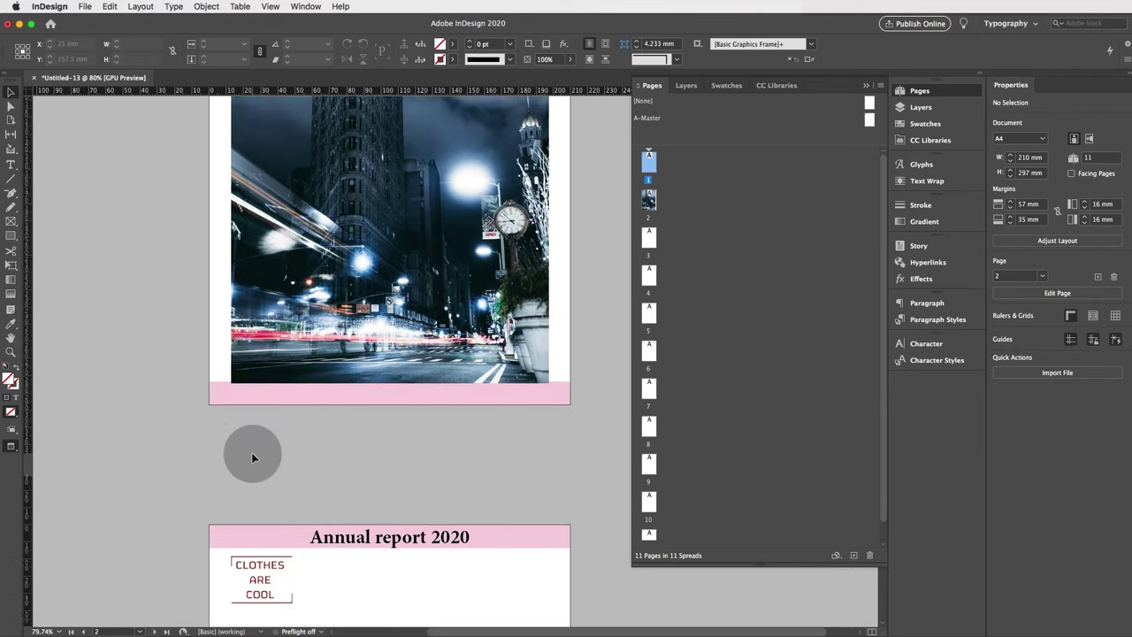
pyautogui.scroll(-5, 252, 457)
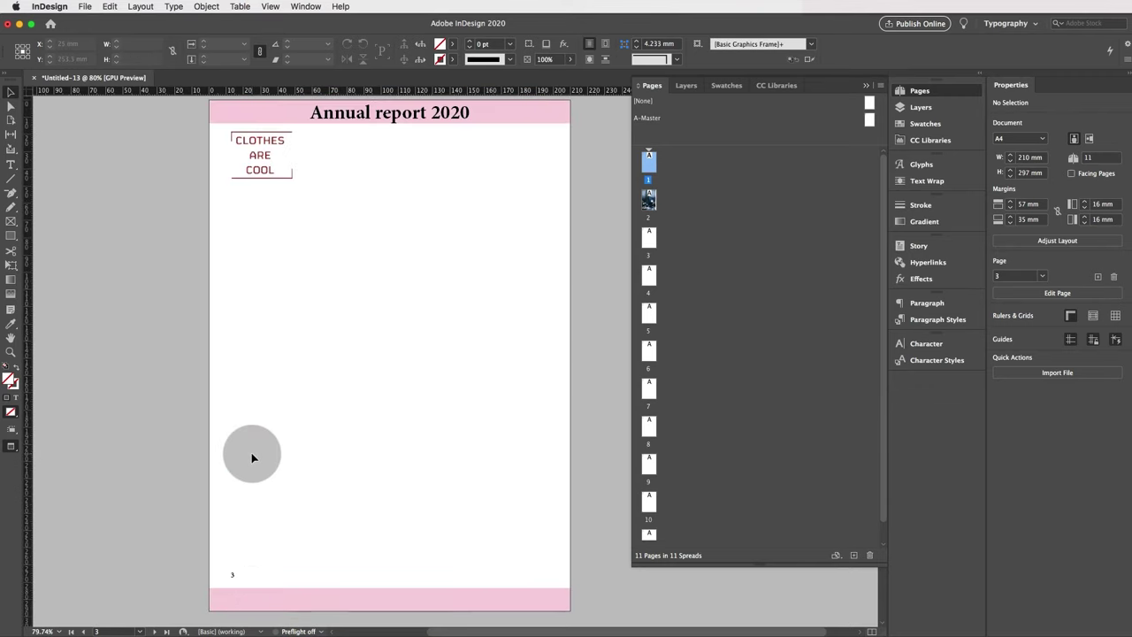
pyautogui.scroll(-20, 407, 326)
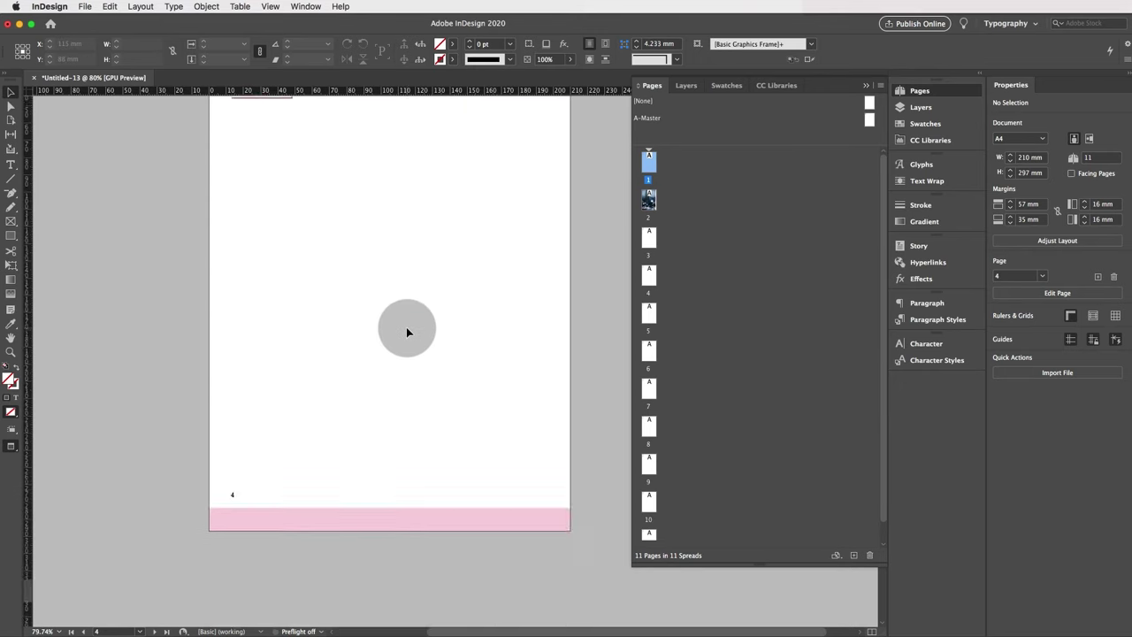
pyautogui.scroll(-20, 406, 332)
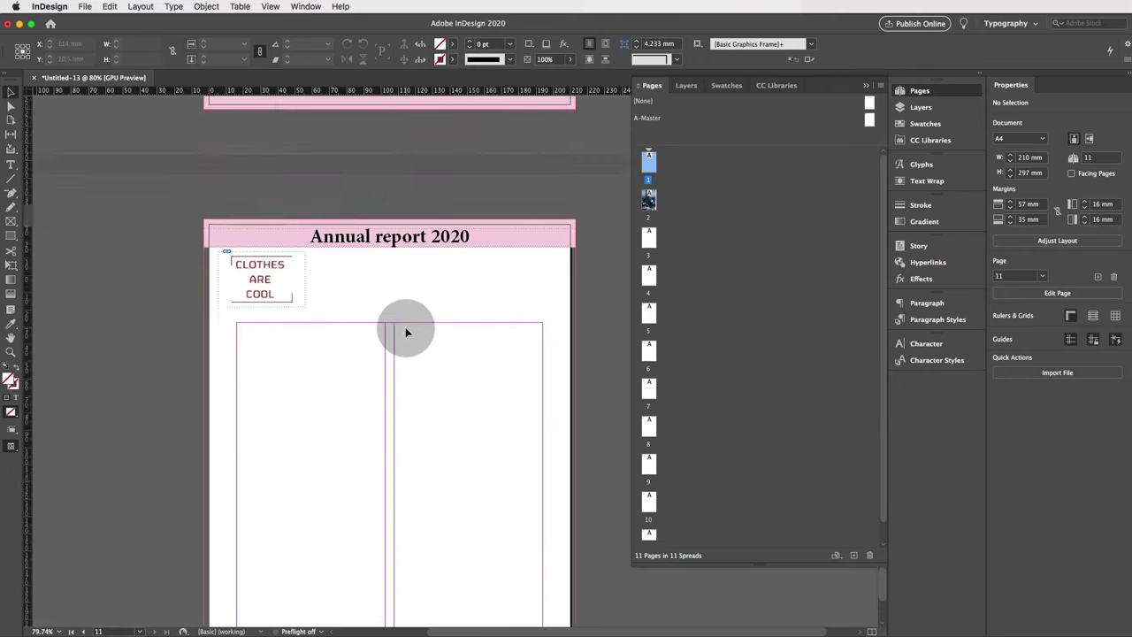
pyautogui.scroll(20, 406, 332)
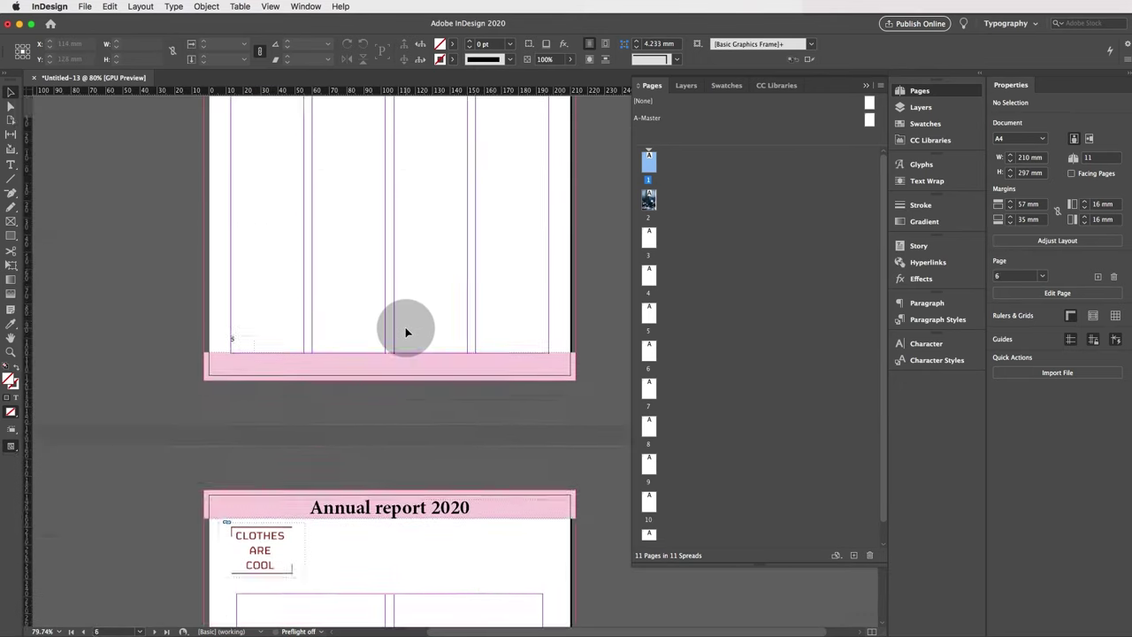
pyautogui.scroll(-20, 406, 332)
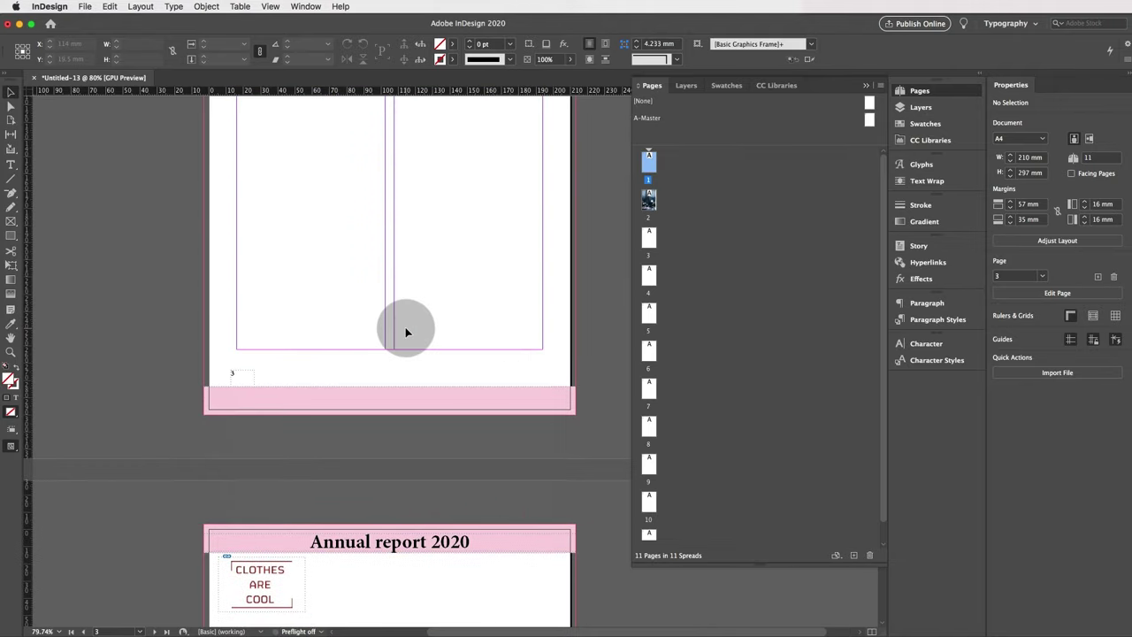
# Step: Load the Word document Text Wrap.docx from the Text Documents folder for placing
pyautogui.scroll(-3, 406, 332)
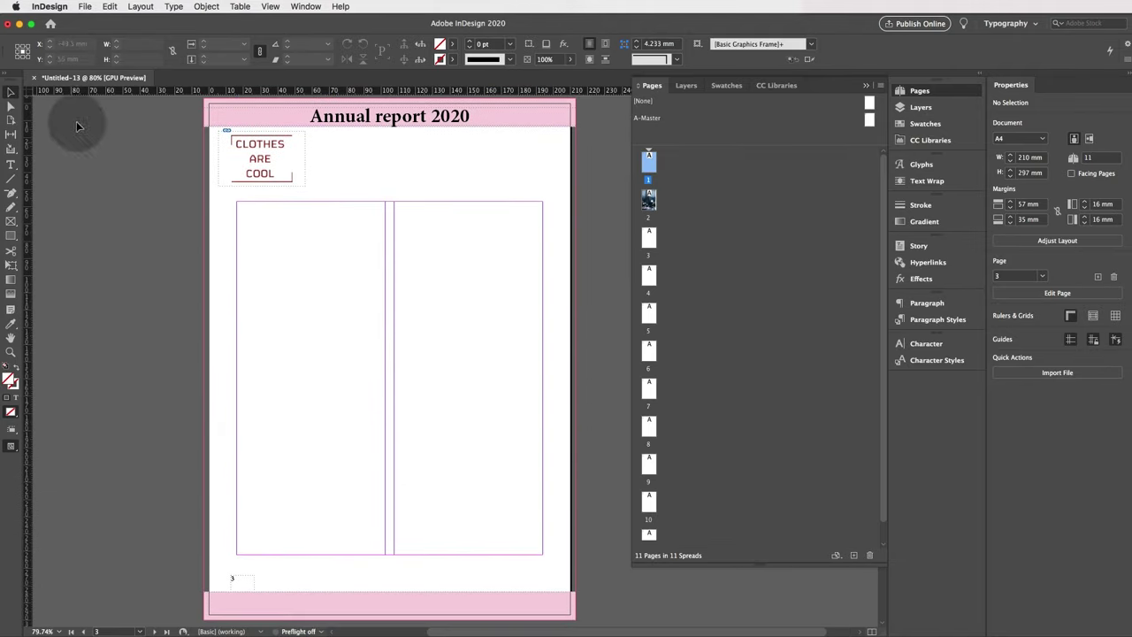
pyautogui.click(92, 9)
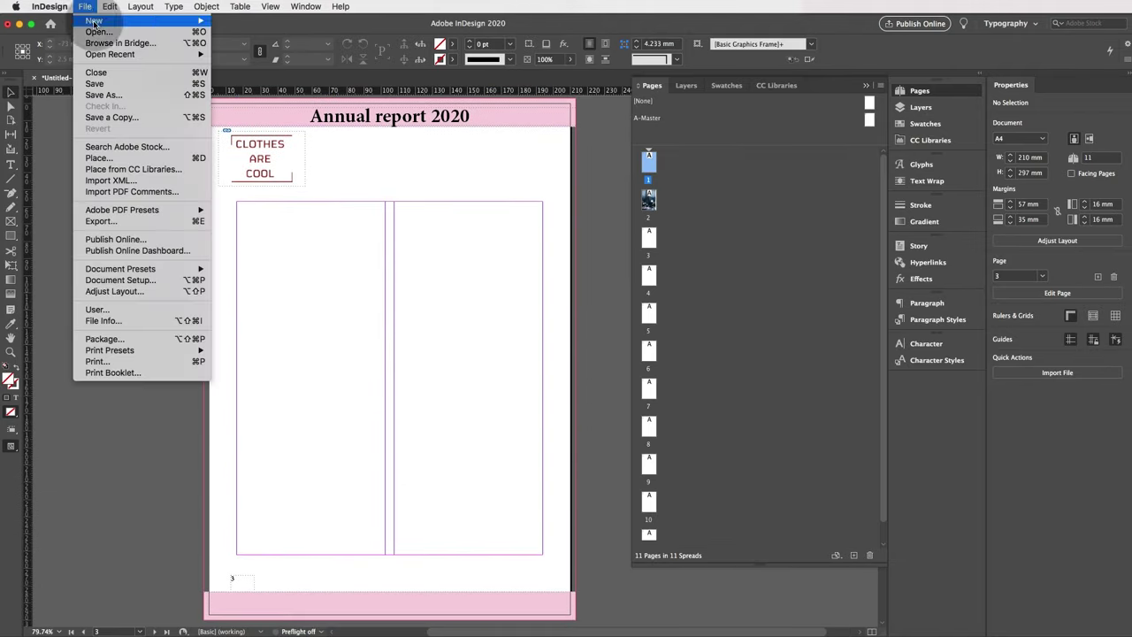
pyautogui.click(151, 151)
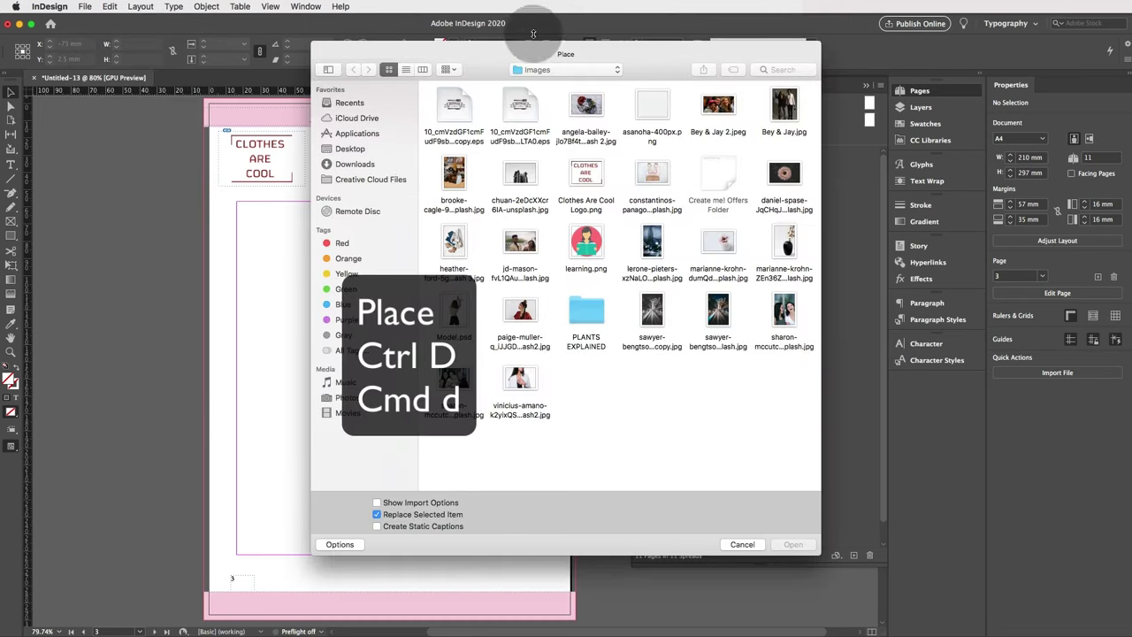
pyautogui.click(562, 70)
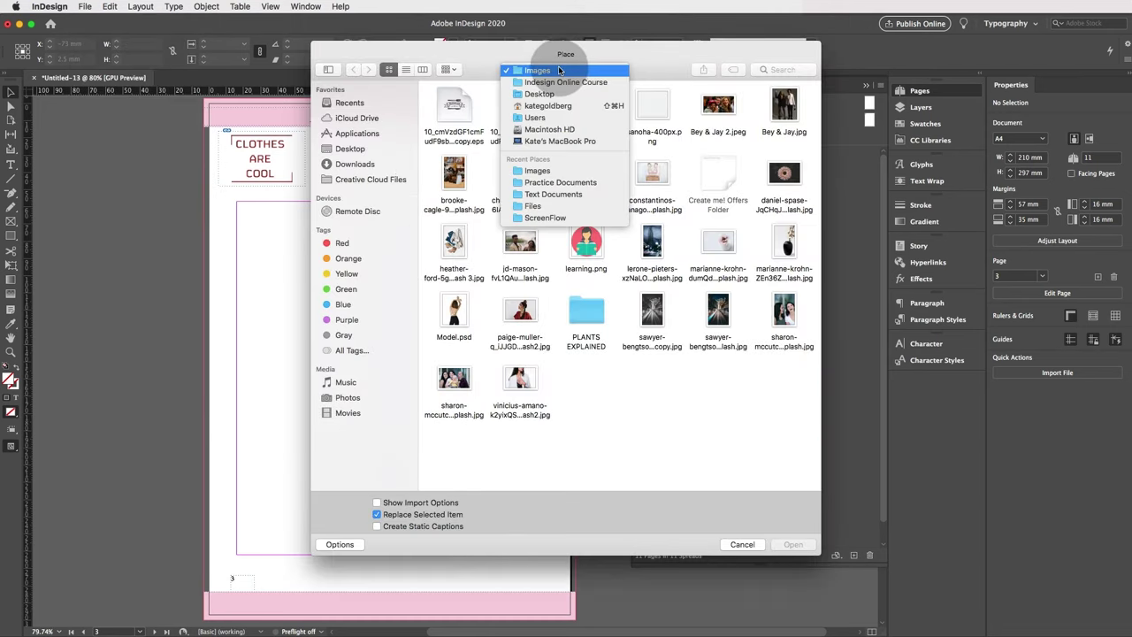
pyautogui.click(570, 198)
pyautogui.click(457, 109)
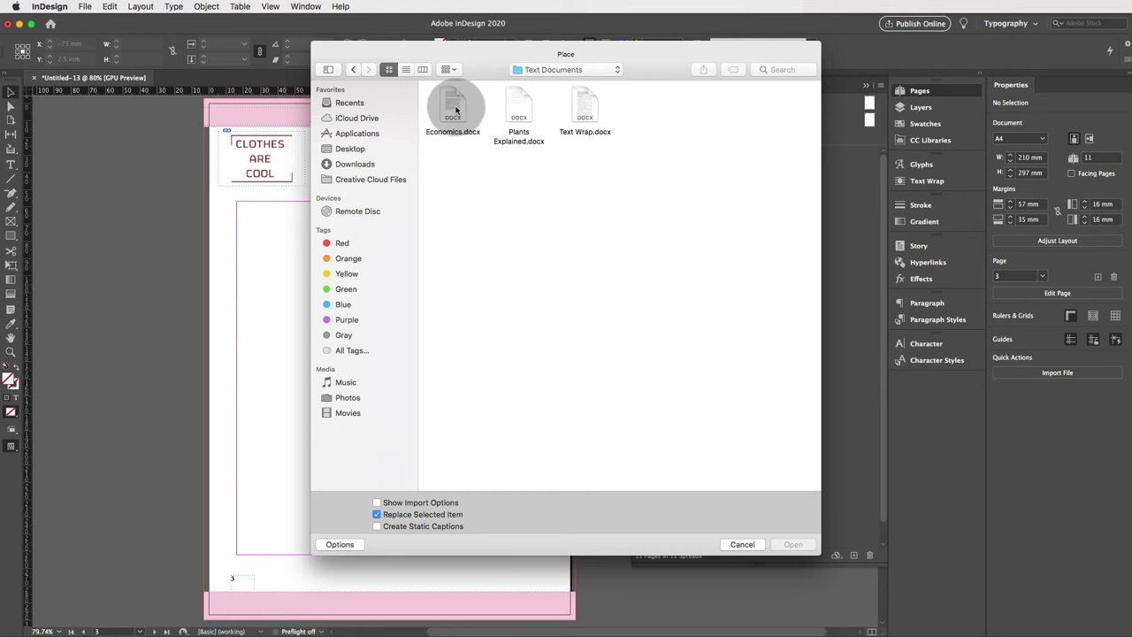
pyautogui.click(588, 108)
pyautogui.click(793, 543)
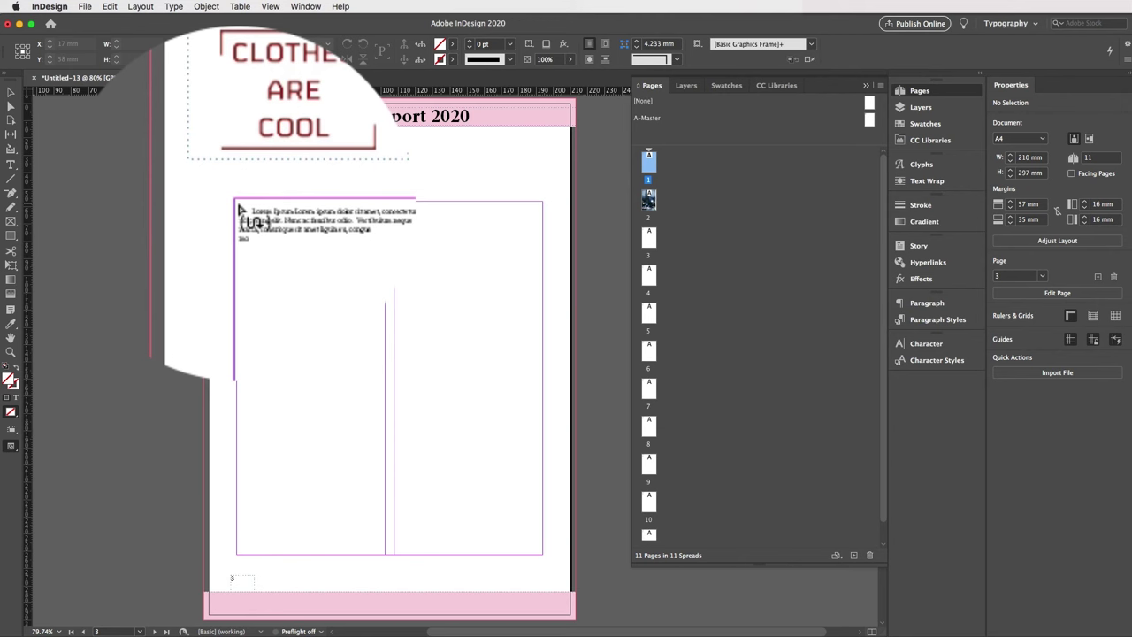
# Step: Autoflow the loaded text from the start of page 3's first column through the following columns and pages
pyautogui.scroll(-5, 238, 208)
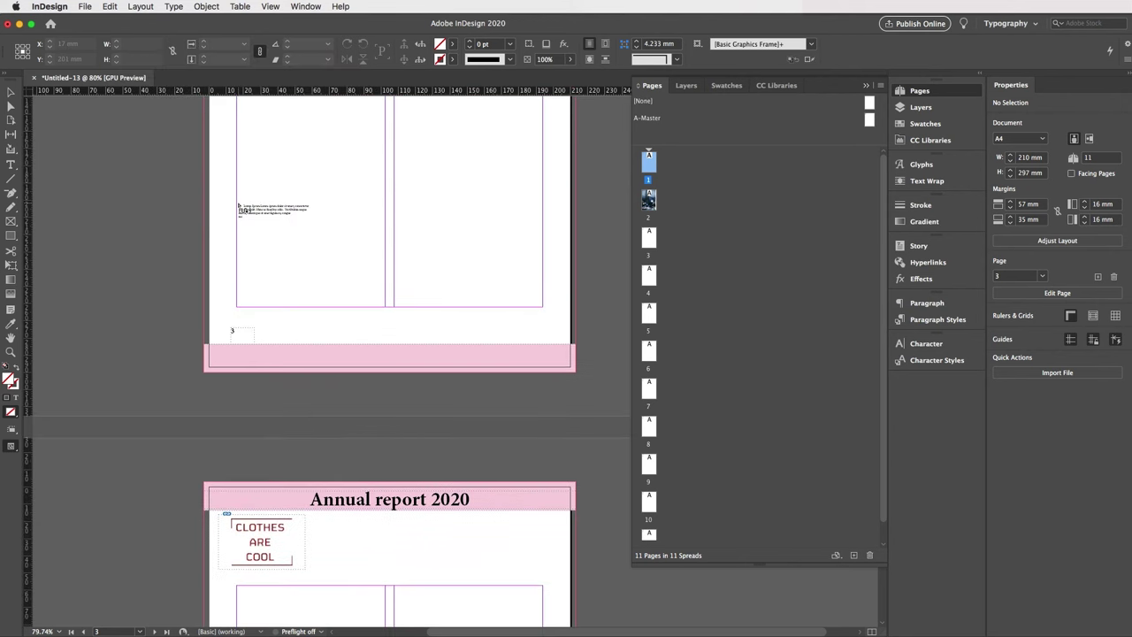
pyautogui.scroll(-8, 239, 207)
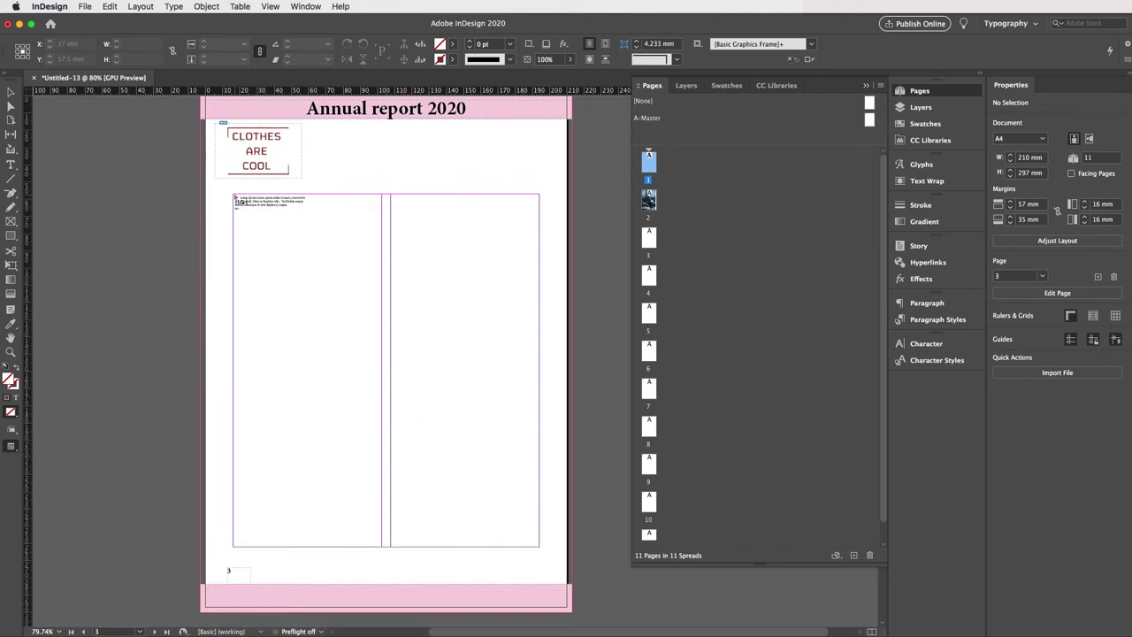
pyautogui.keyDown('shift'); pyautogui.click(235, 199); pyautogui.keyUp('shift')
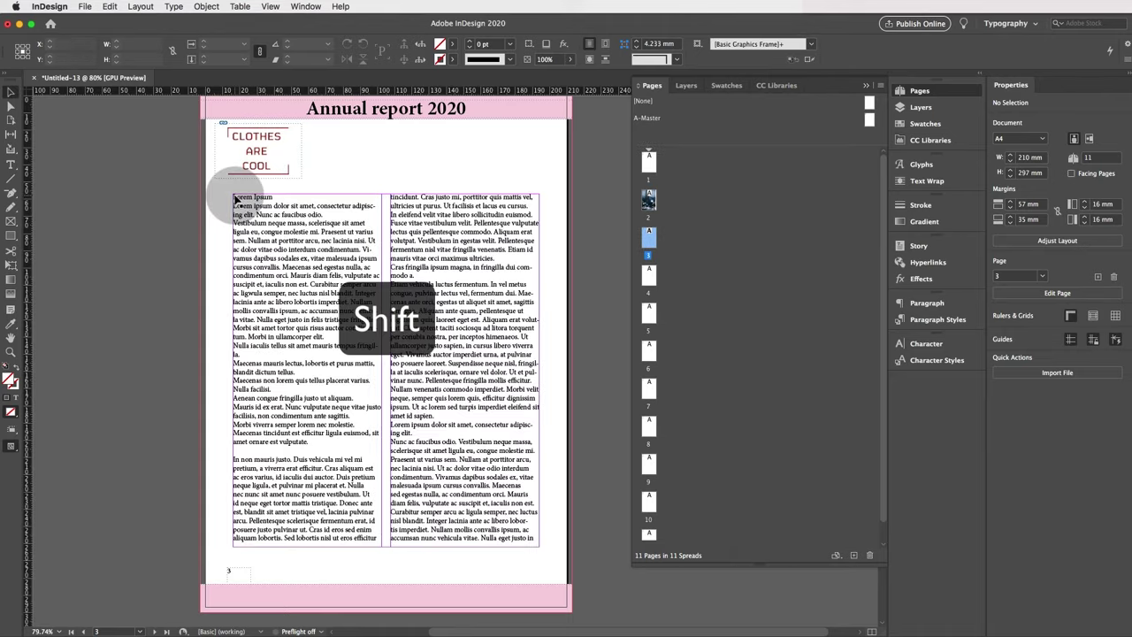
# Step: Examine the flowed text on pages 3 and 4 and its fit between the master's logo, heading and page number
pyautogui.scroll(-11, 237, 202)
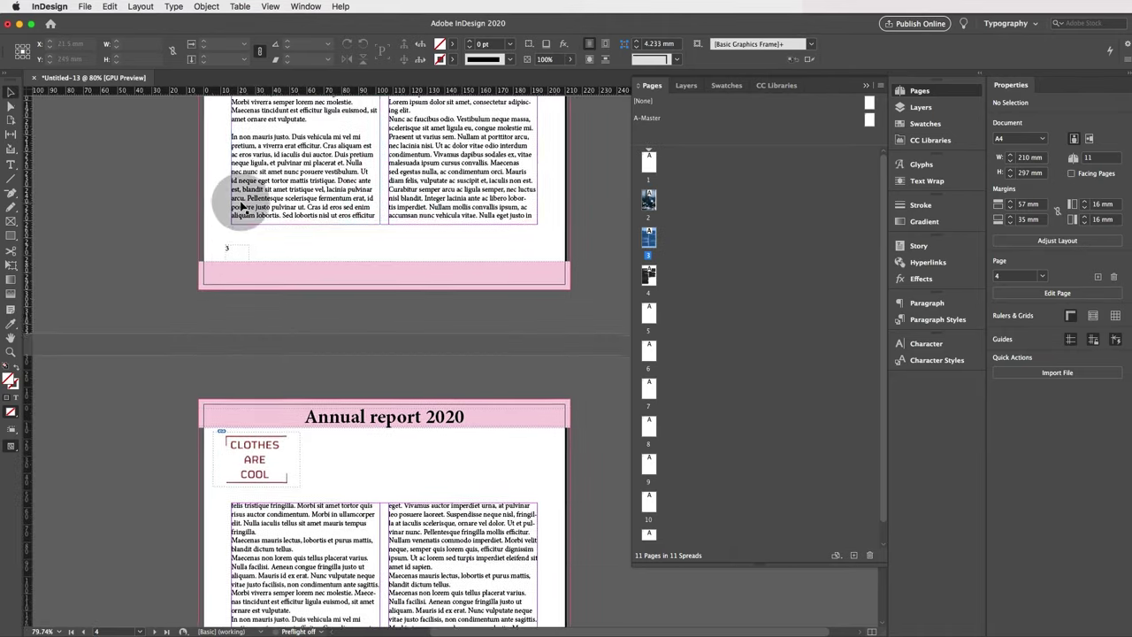
pyautogui.scroll(-4, 241, 206)
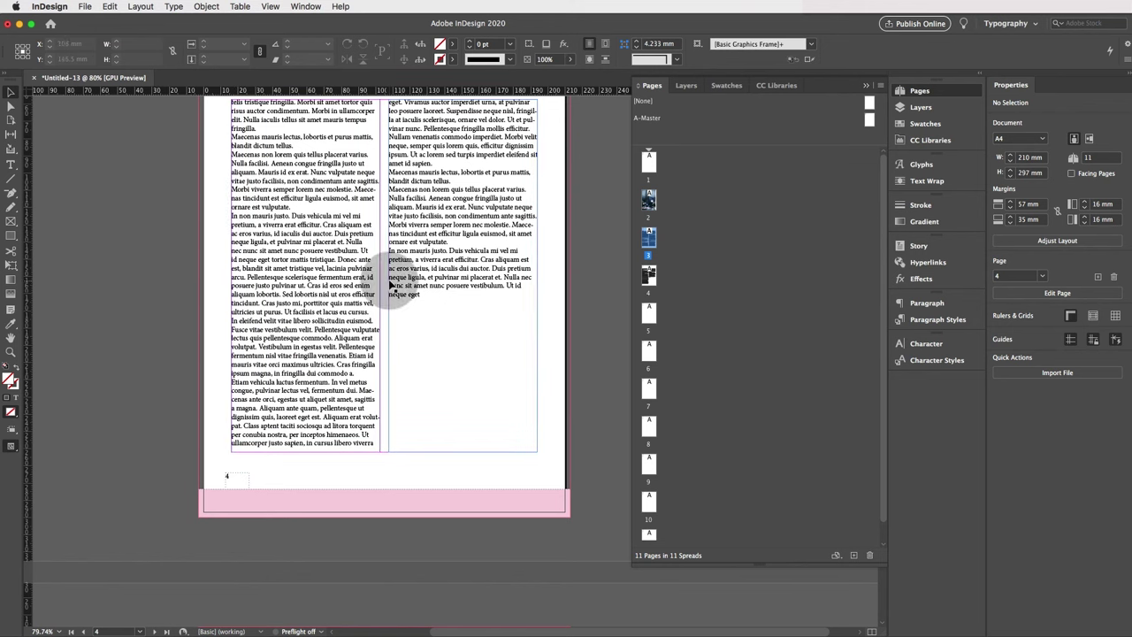
pyautogui.scroll(-3, 423, 305)
pyautogui.scroll(-6, 421, 307)
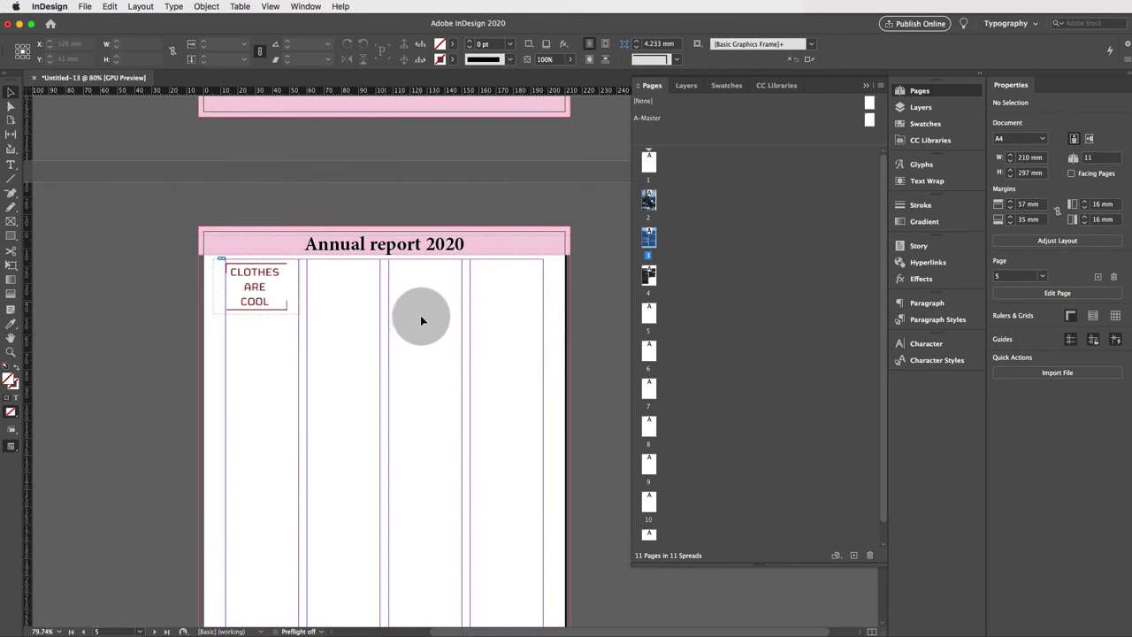
pyautogui.scroll(-4, 392, 379)
pyautogui.scroll(12, 391, 377)
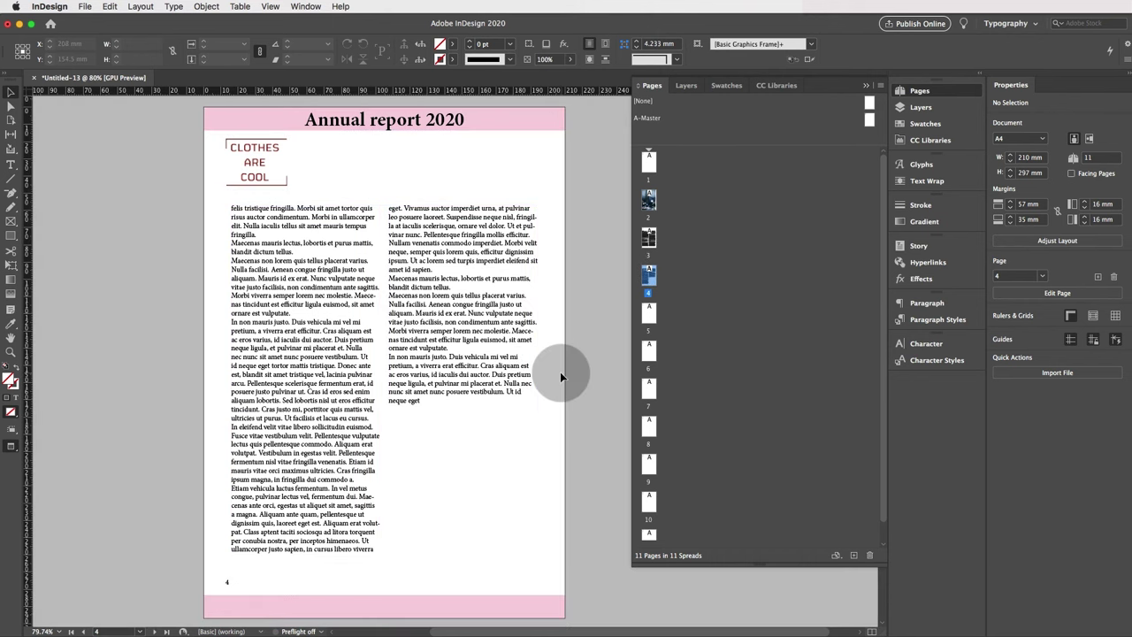
pyautogui.scroll(4, 473, 226)
pyautogui.scroll(12, 478, 221)
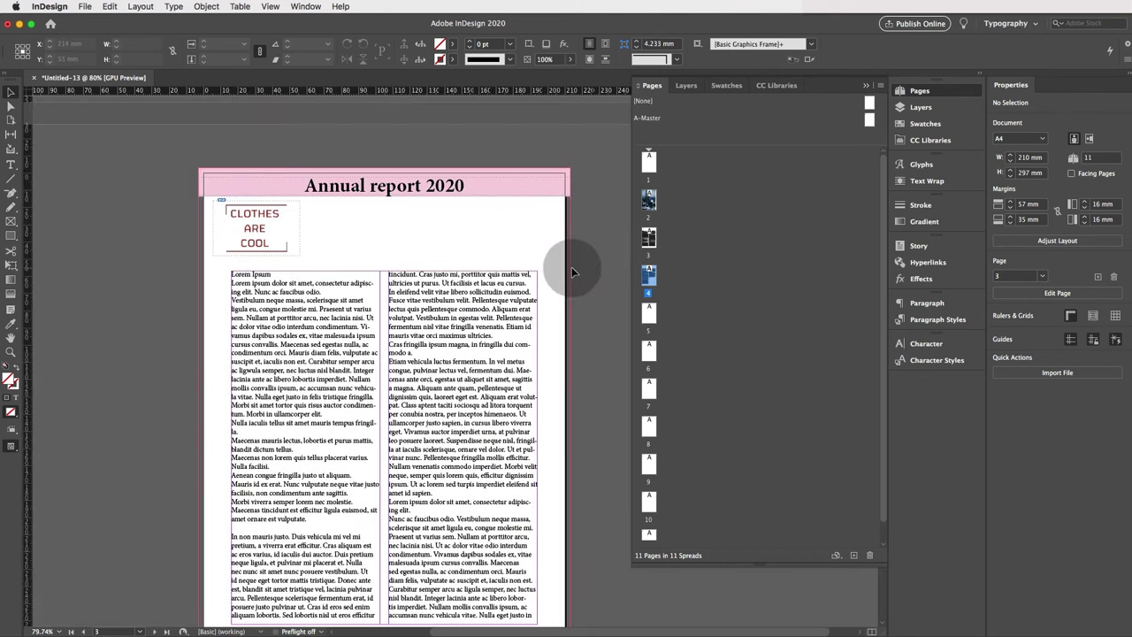
pyautogui.scroll(-12, 571, 270)
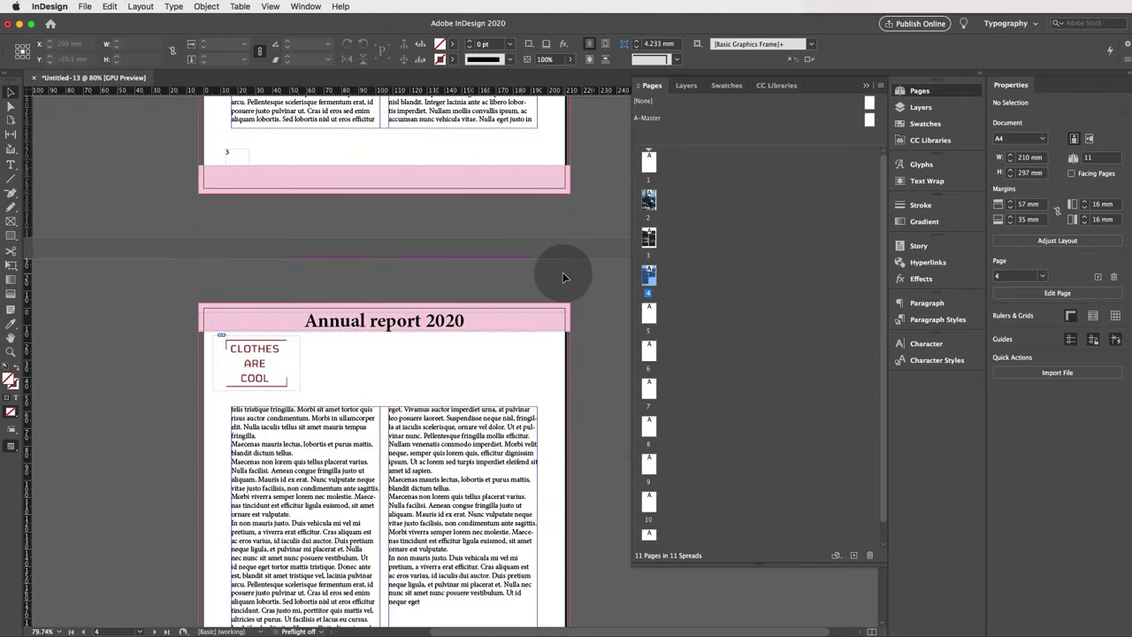
pyautogui.scroll(-8, 566, 270)
pyautogui.scroll(2, 566, 270)
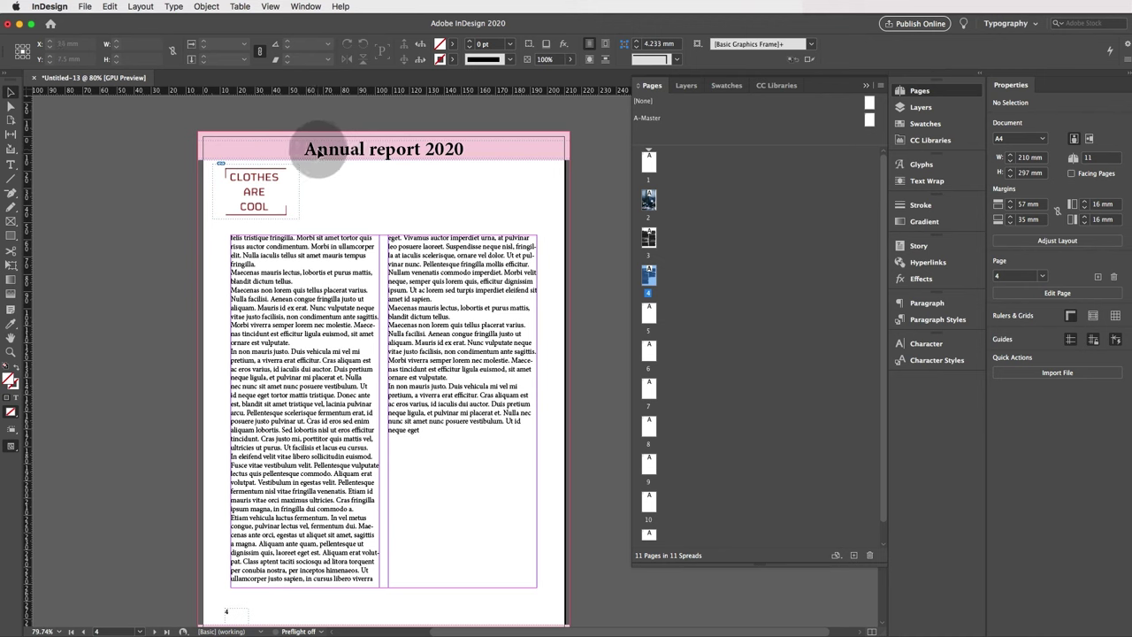
pyautogui.scroll(-8, 380, 172)
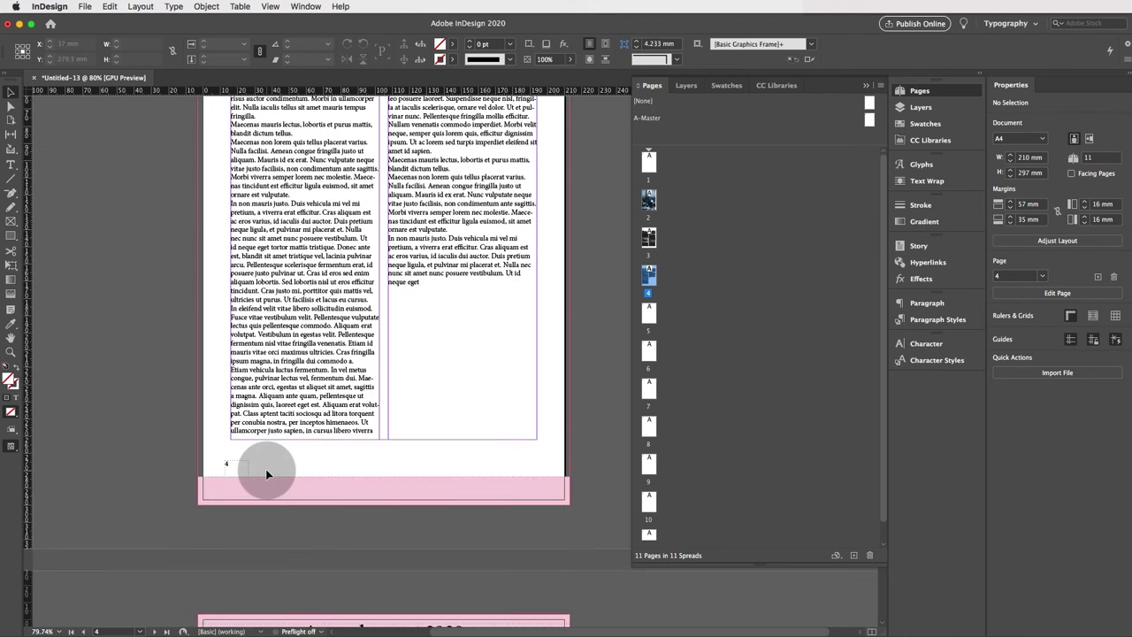
pyautogui.scroll(5, 226, 461)
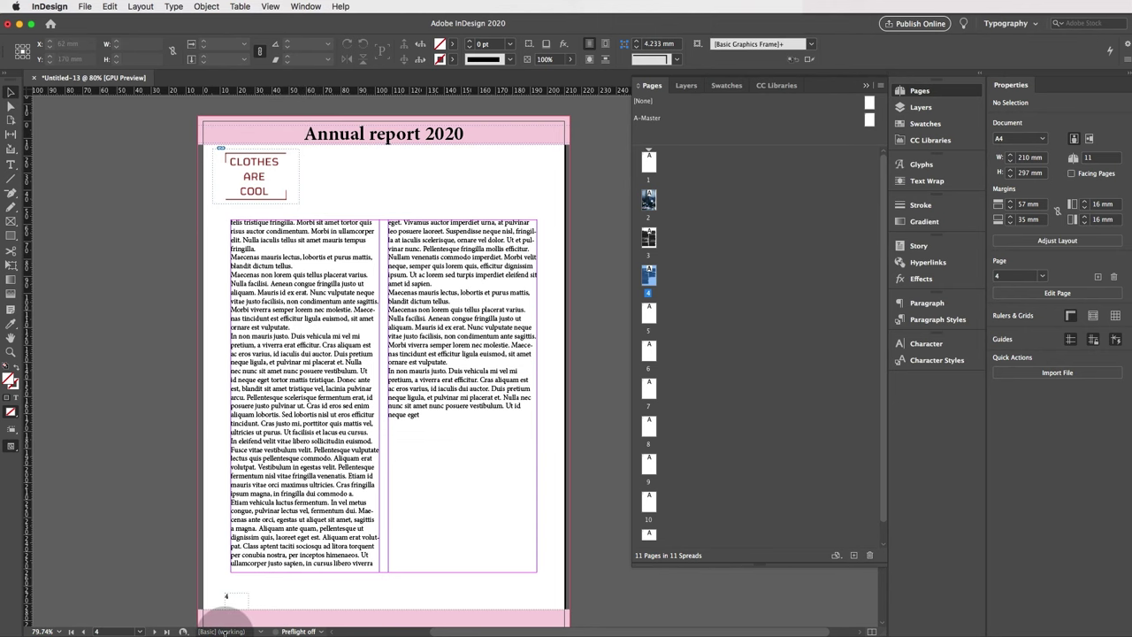
# Step: Go to A-Master and select its Annual report 2020 heading frame
pyautogui.click(141, 631)
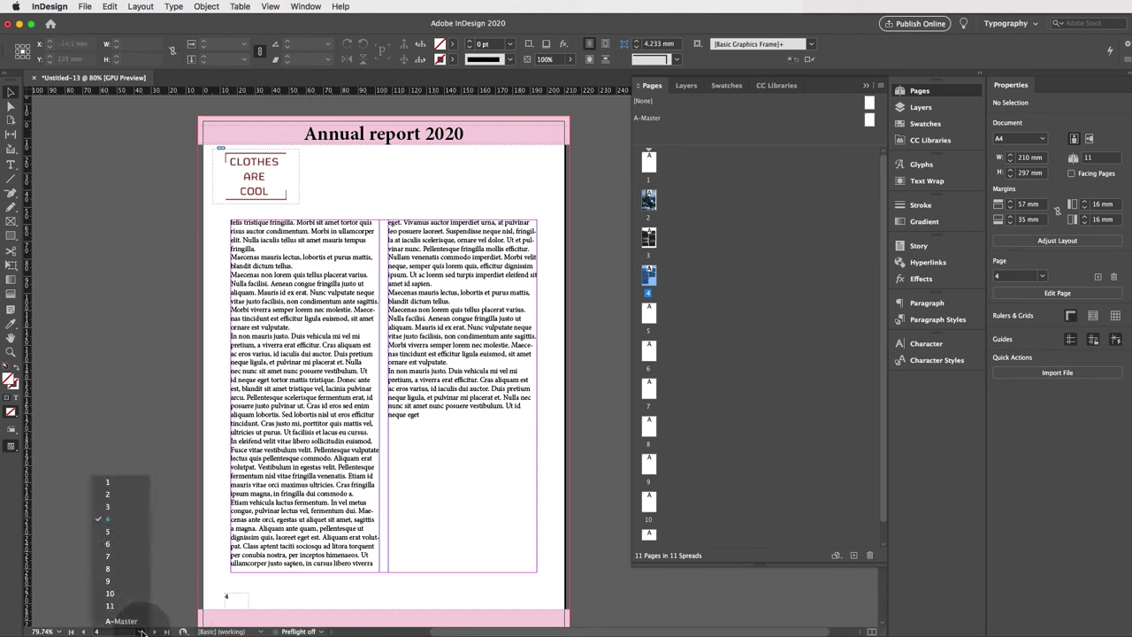
pyautogui.click(122, 621)
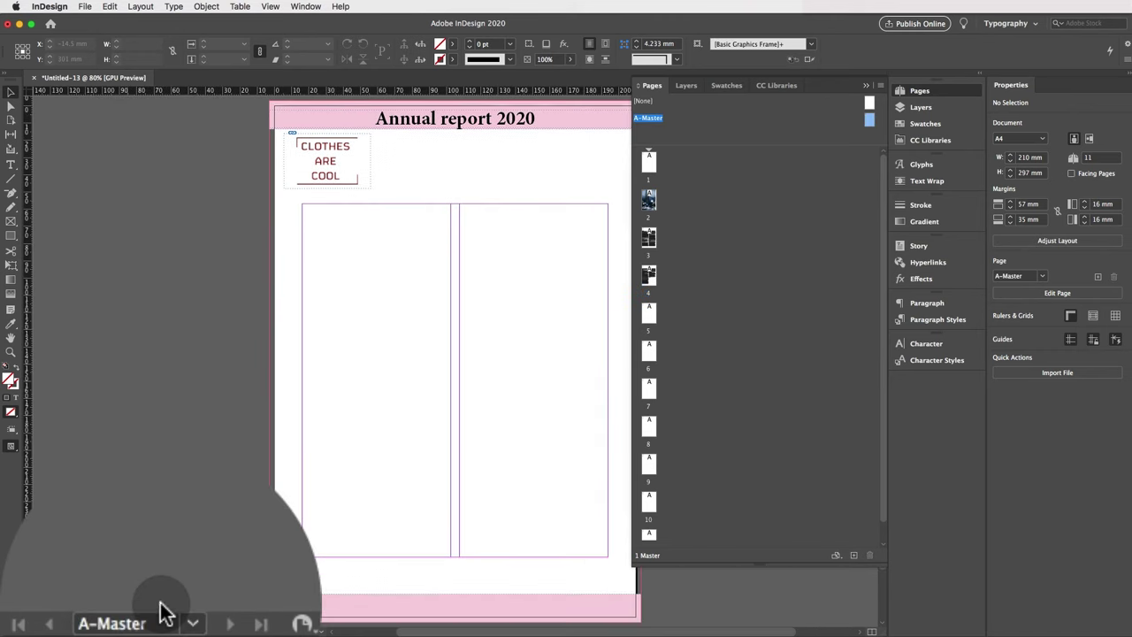
pyautogui.click(347, 110)
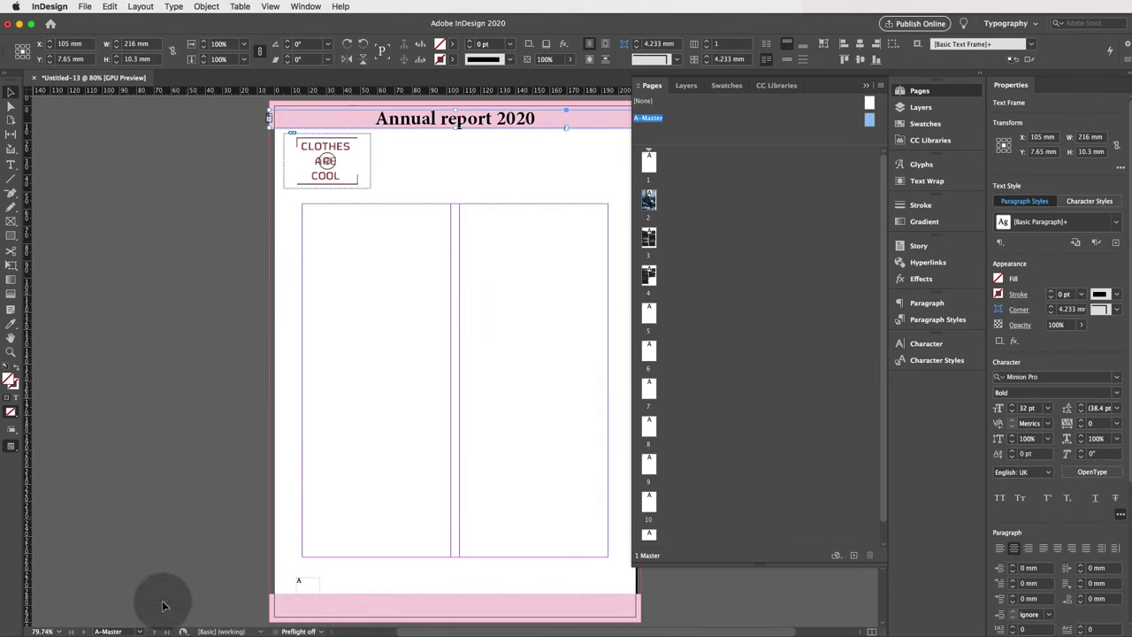
# Step: Return to the document pages and unlock the master's heading frame and upper pink band on page 3
pyautogui.click(139, 631)
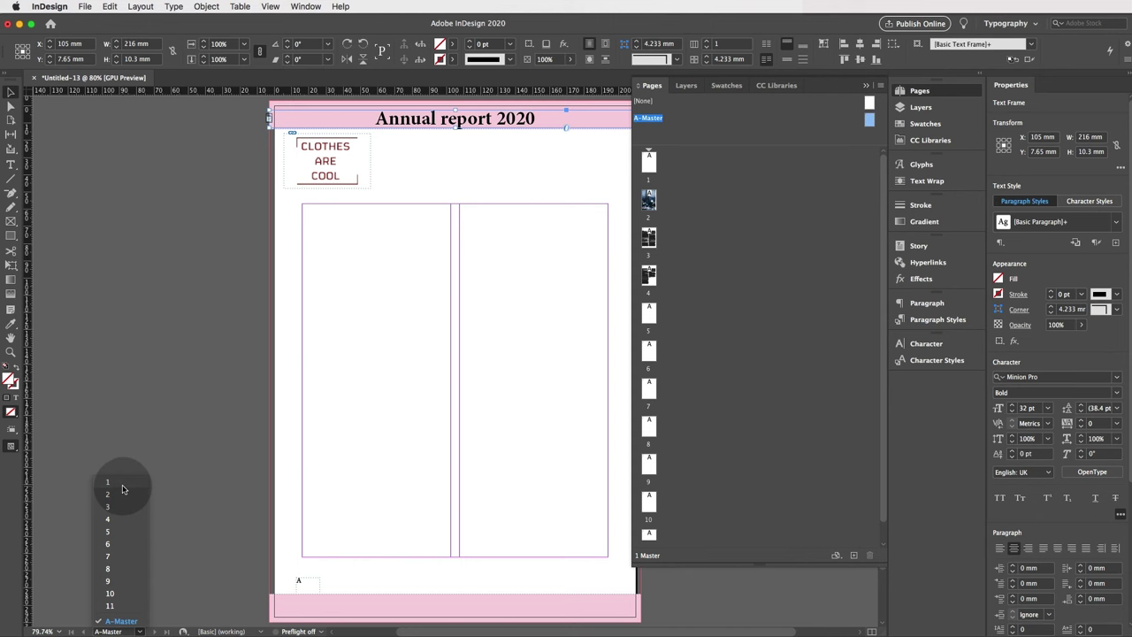
pyautogui.click(123, 492)
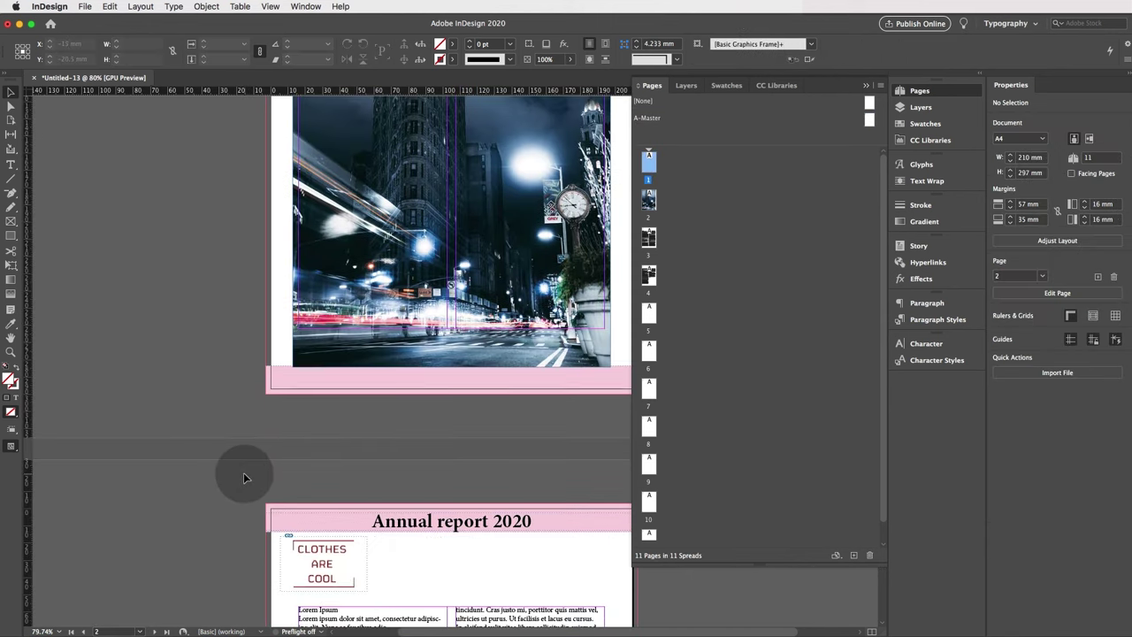
pyautogui.scroll(-5, 245, 478)
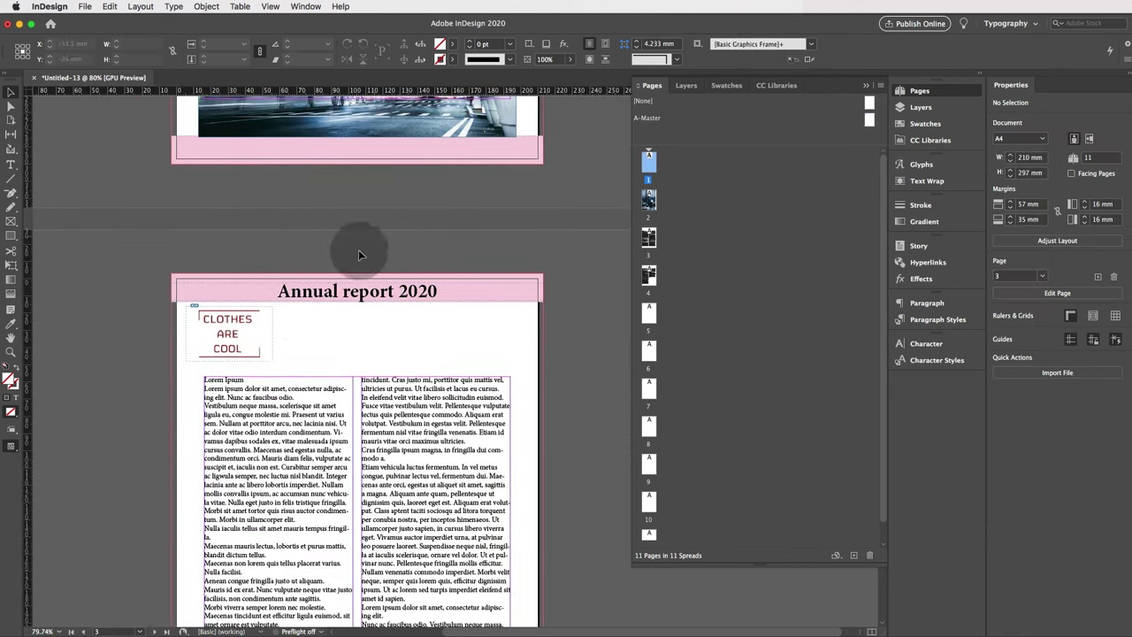
pyautogui.scroll(-1, 367, 245)
pyautogui.moveTo(329, 228); pyautogui.dragTo(393, 284)
pyautogui.scroll(-5, 394, 284)
pyautogui.scroll(3, 395, 290)
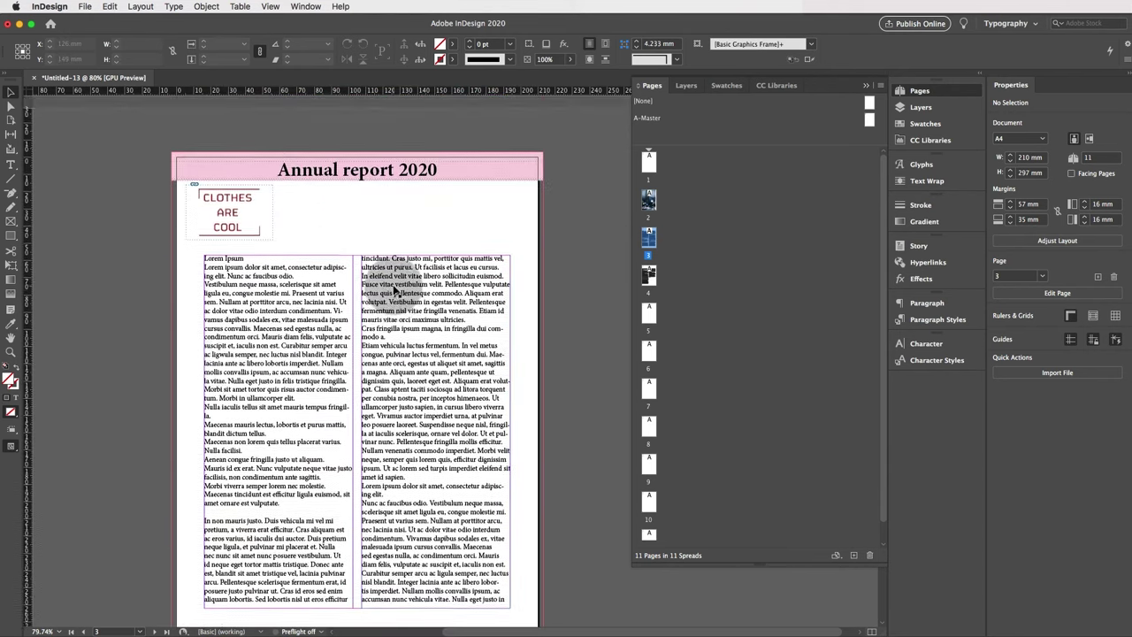
pyautogui.scroll(-1, 395, 291)
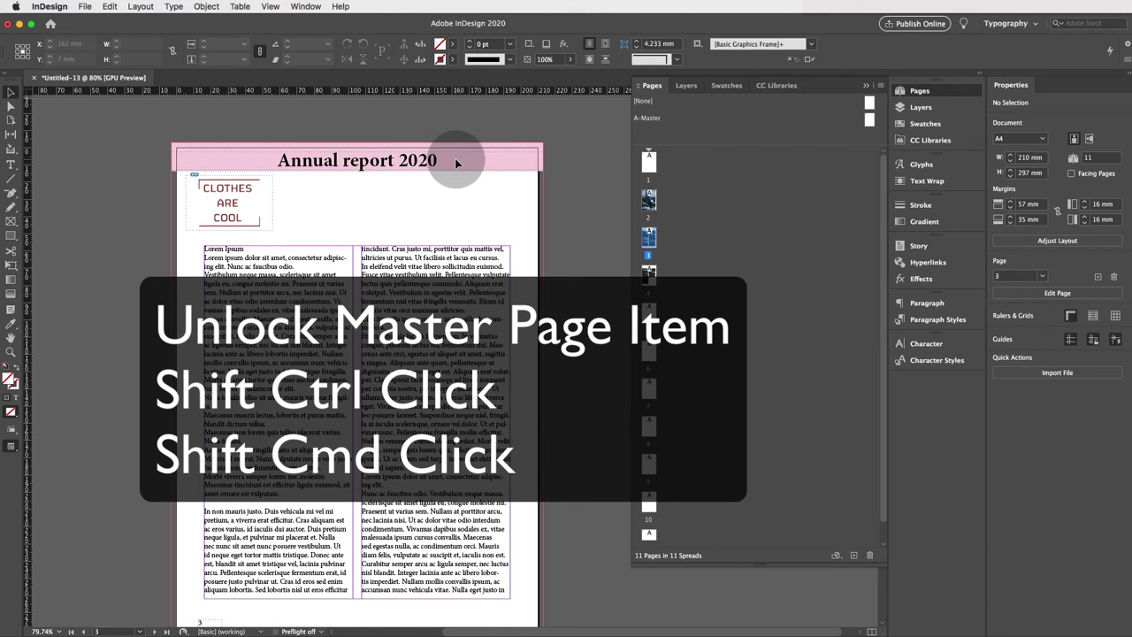
pyautogui.keyDown('shift'); pyautogui.keyDown('super'); pyautogui.click(458, 164); pyautogui.keyUp('super'); pyautogui.keyUp('shift')
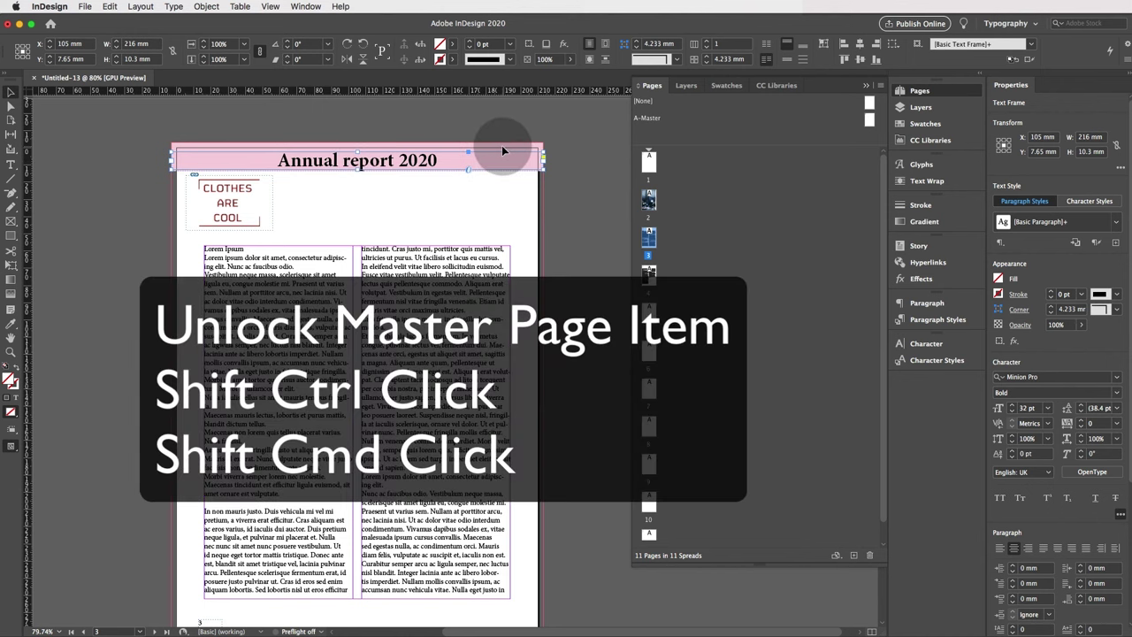
pyautogui.keyDown('shift'); pyautogui.keyDown('super'); pyautogui.click(501, 148); pyautogui.keyUp('super'); pyautogui.keyUp('shift')
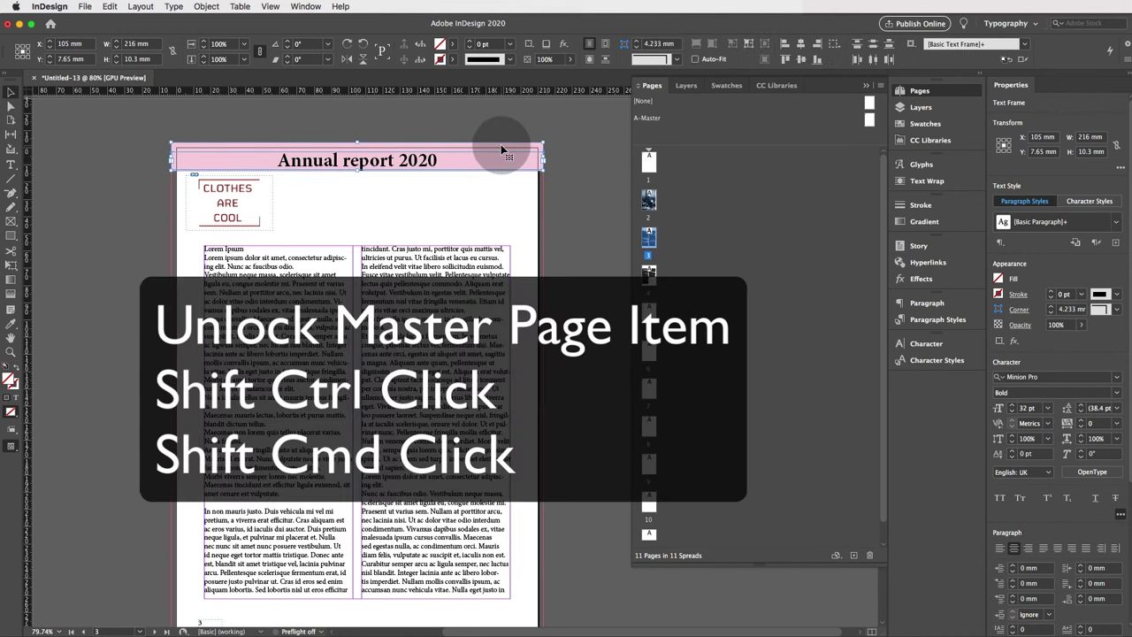
pyautogui.click(430, 182)
pyautogui.moveTo(384, 158); pyautogui.dragTo(435, 159)
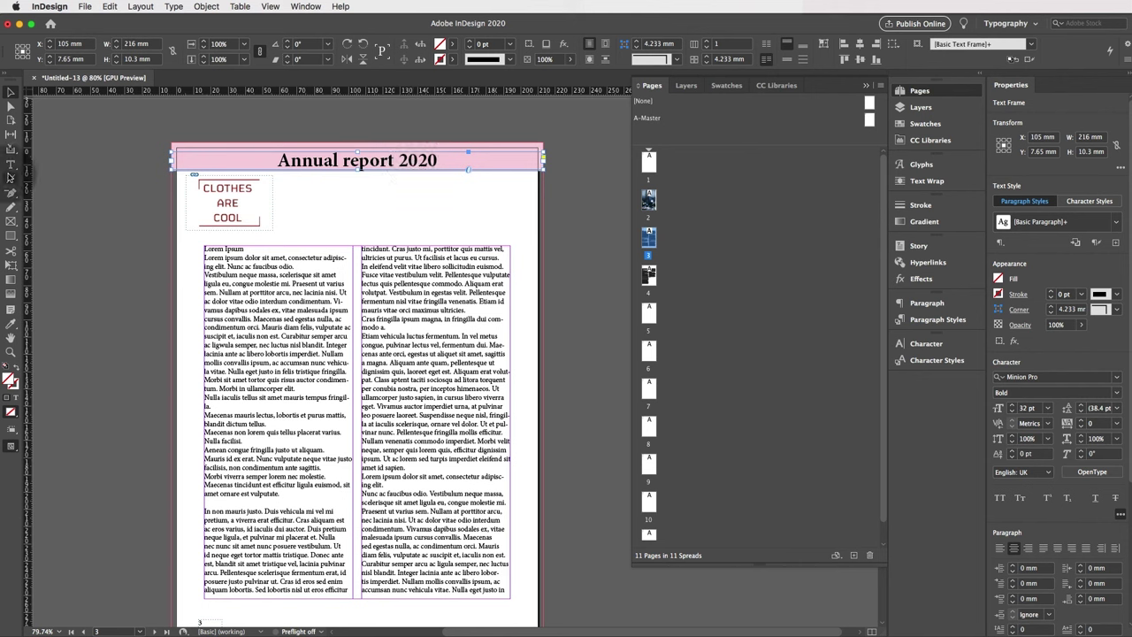
# Step: Replace page 3's heading text with "April" and show the page in preview mode
pyautogui.click(11, 165)
pyautogui.moveTo(427, 163); pyautogui.dragTo(226, 165)
pyautogui.click(367, 161)
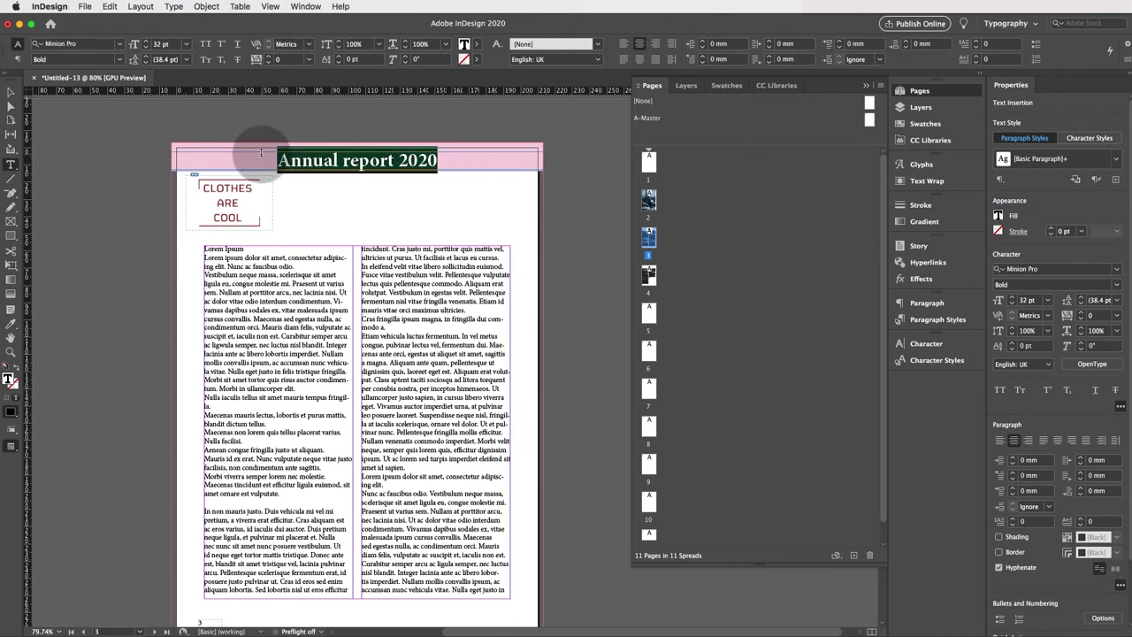
pyautogui.write('April')
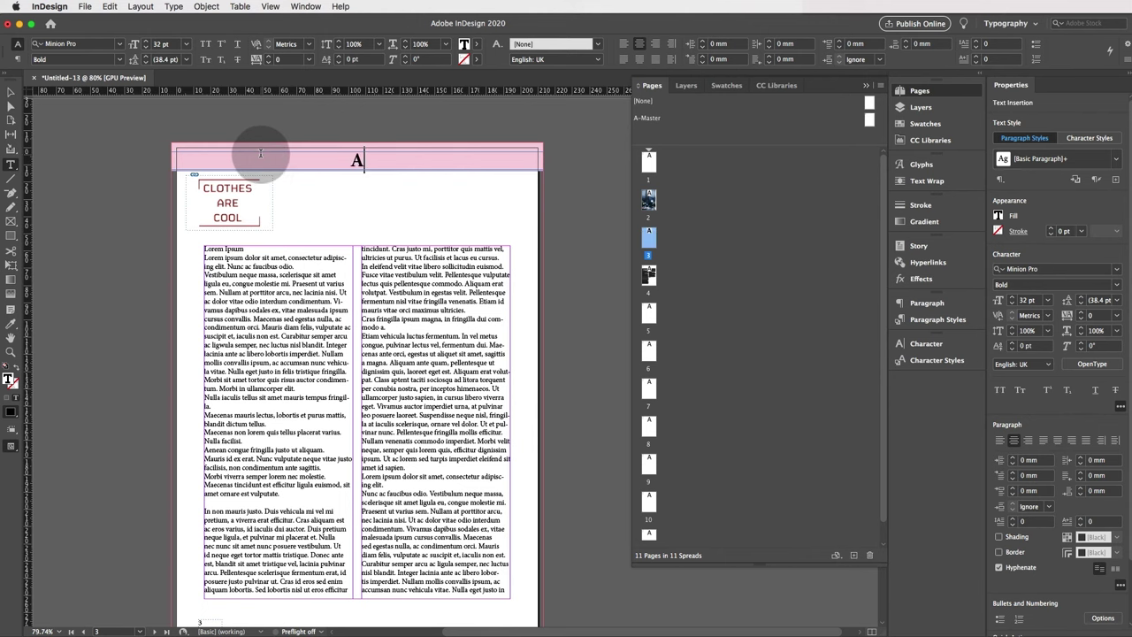
pyautogui.press('Escape')
pyautogui.click(152, 228)
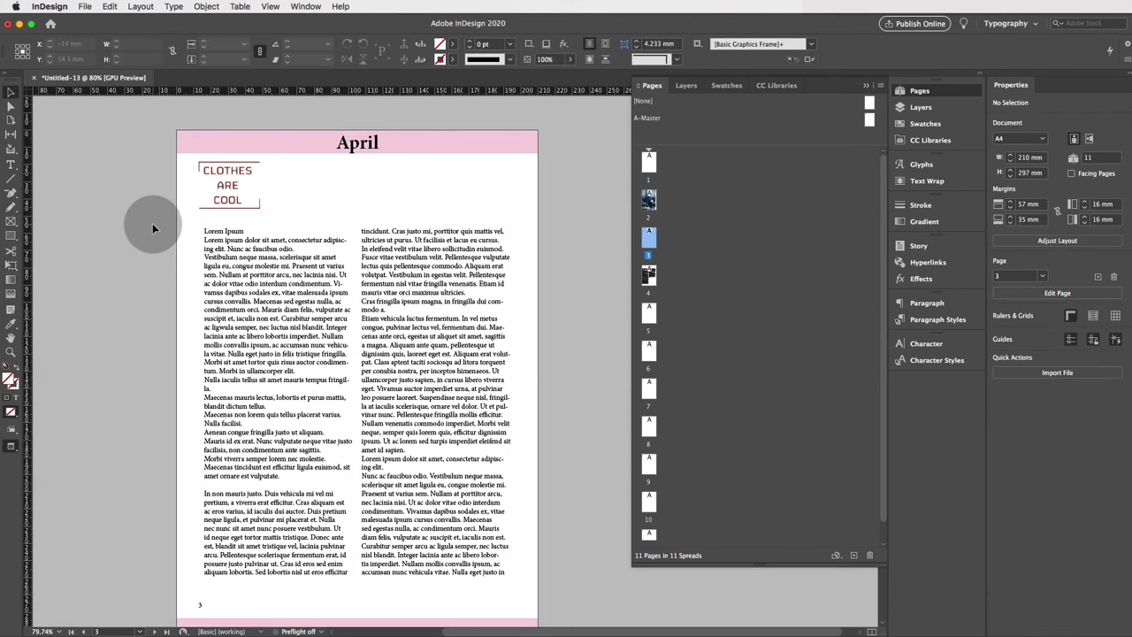
# Step: Compare page 3's heading with the master headings on the other pages, ending on page 1
pyautogui.scroll(-5, 303, 150)
pyautogui.scroll(-5, 304, 157)
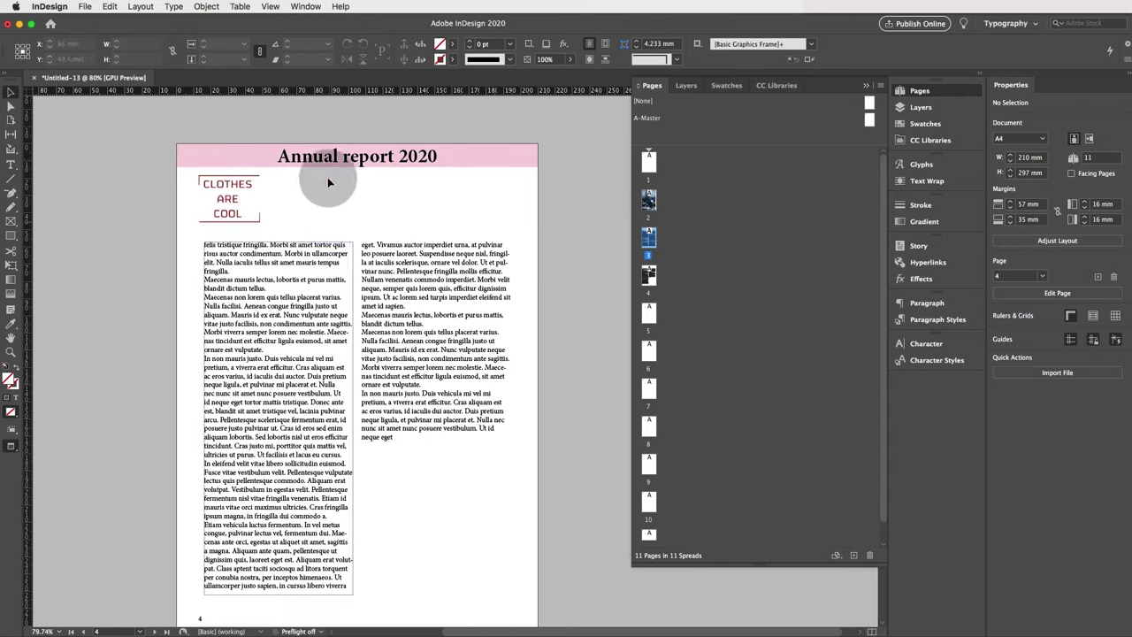
pyautogui.scroll(20, 328, 163)
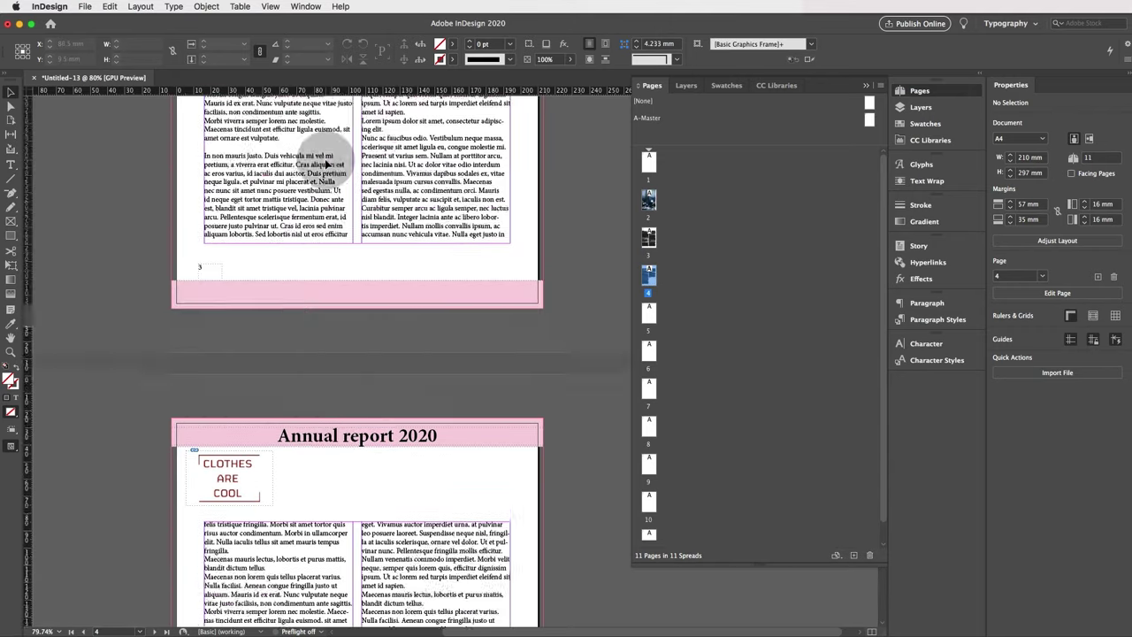
pyautogui.scroll(3, 325, 164)
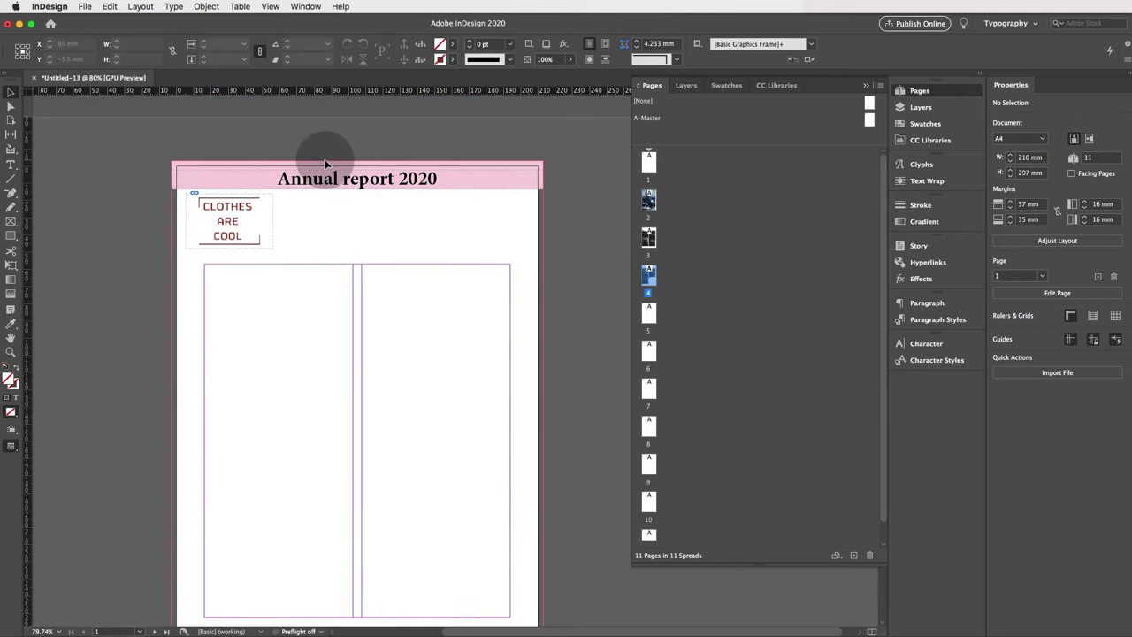
pyautogui.scroll(-2, 325, 165)
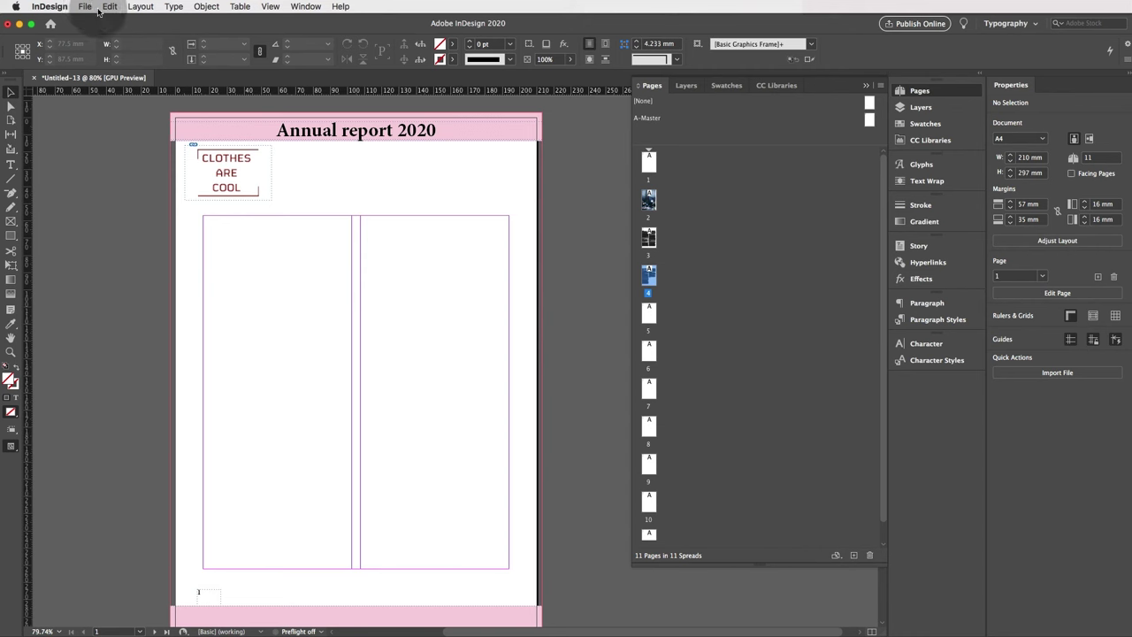